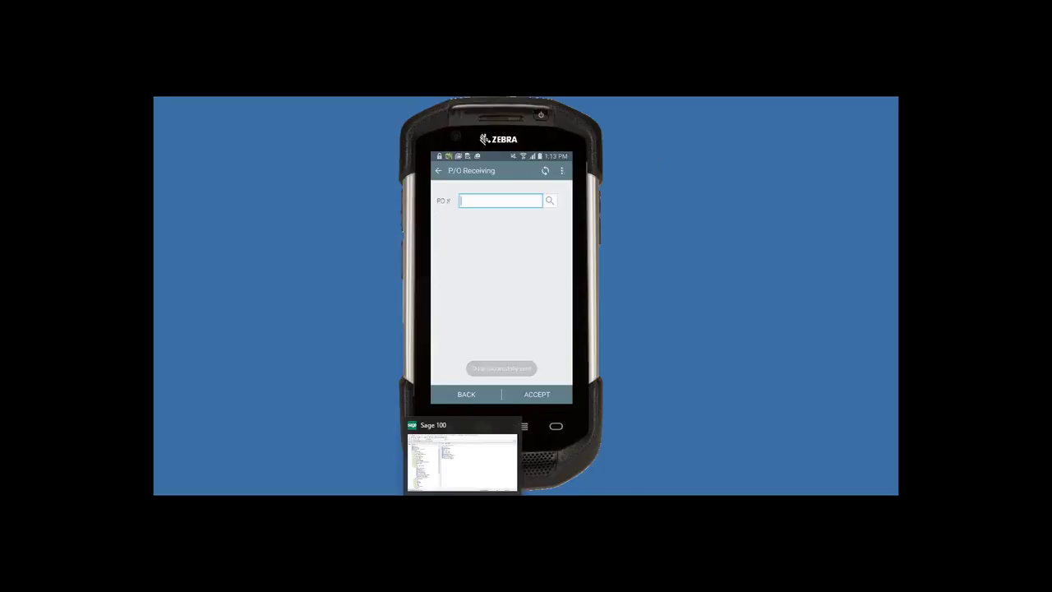
- Switch to Sage 100 and show the Purchase Order Main tasks, such as Purchase Order Entry and Receipt of Goods Entry
{"action": "left_click", "coordinate": [456, 426]}
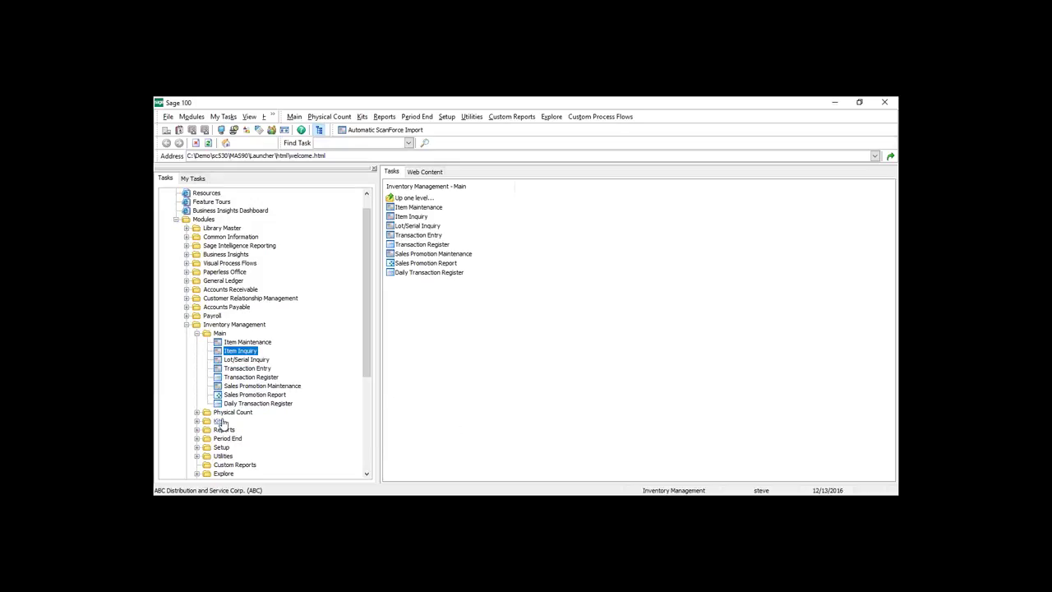
{"action": "scroll", "coordinate": [222, 424], "scroll_direction": "down", "scroll_amount": 3}
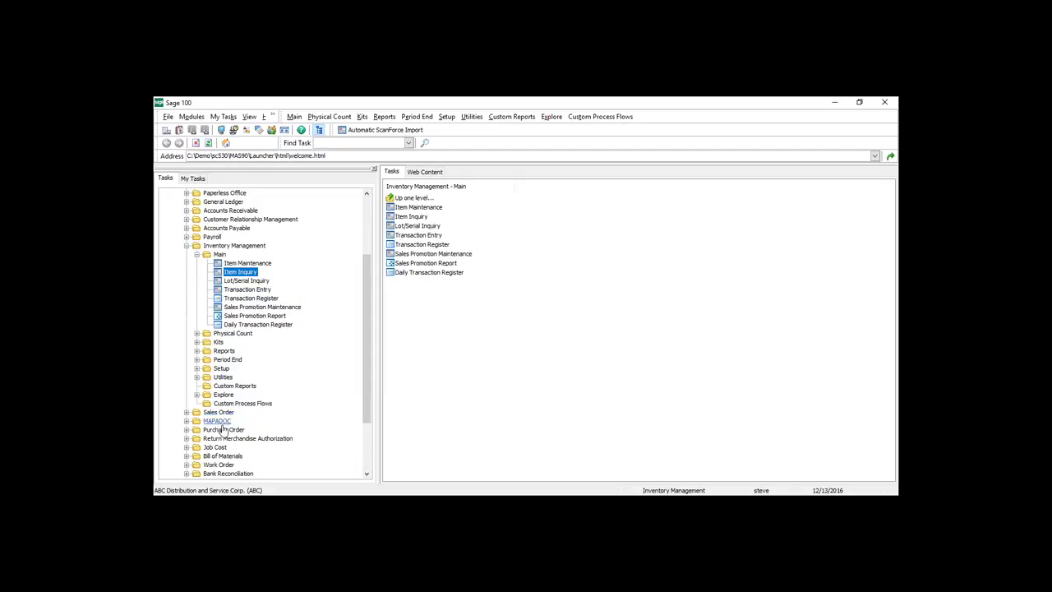
{"action": "left_click", "coordinate": [220, 422]}
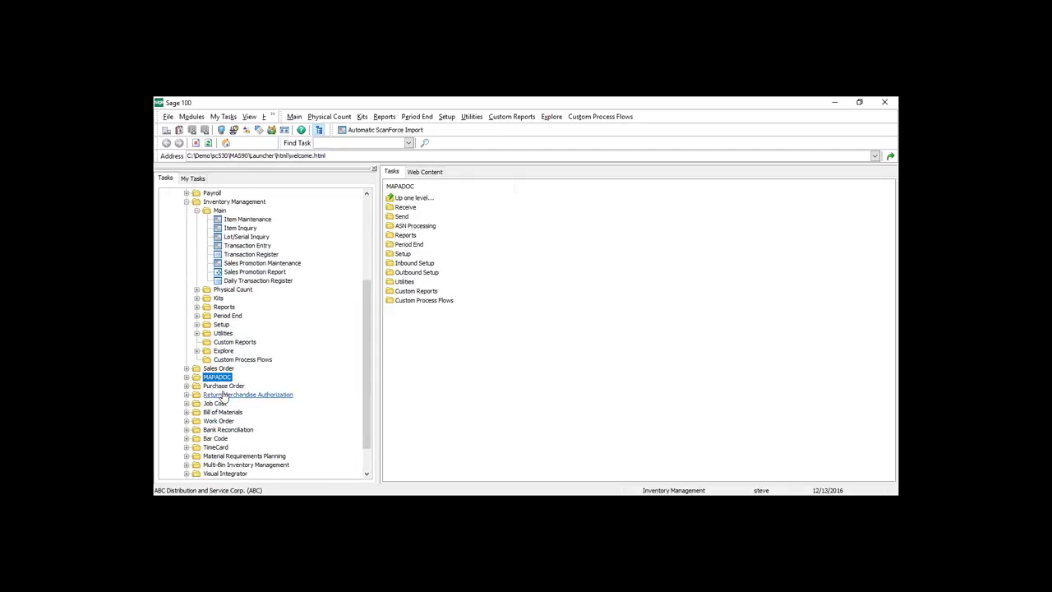
{"action": "double_click", "coordinate": [223, 386]}
{"action": "left_click", "coordinate": [219, 395]}
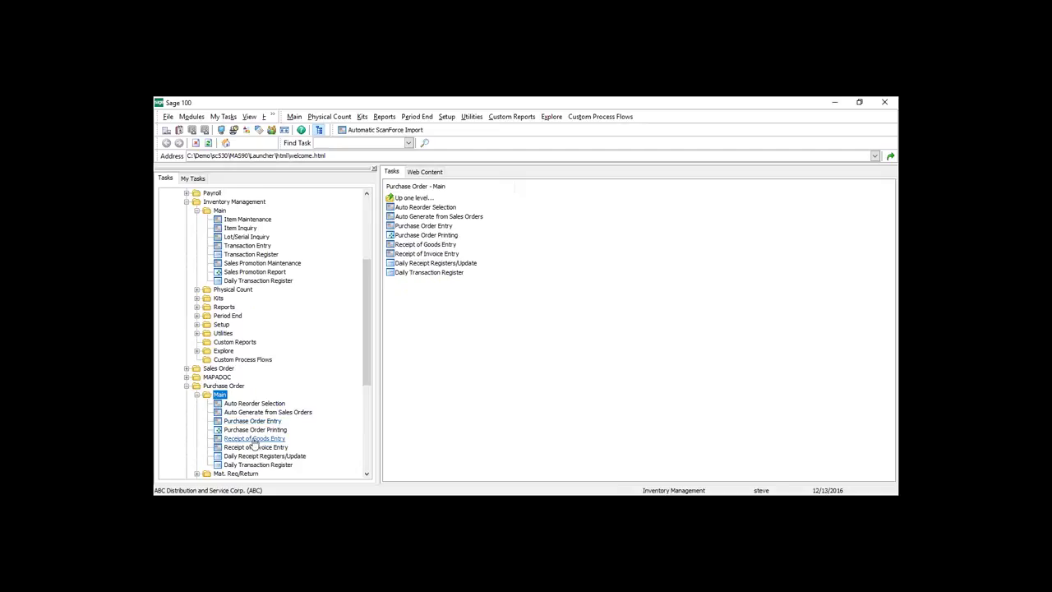
{"action": "left_click", "coordinate": [255, 440]}
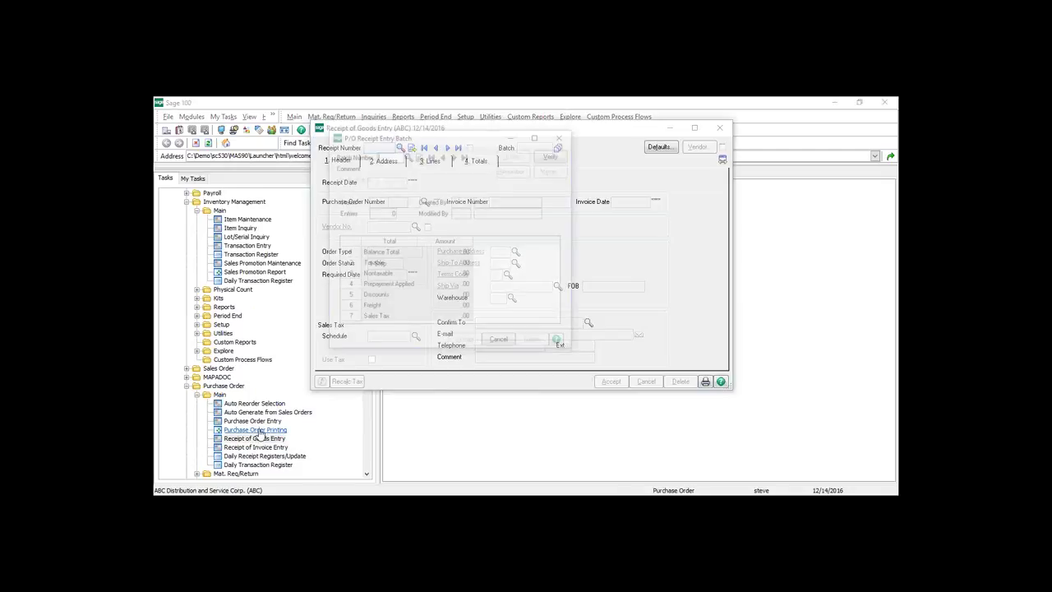
{"action": "left_click", "coordinate": [407, 155]}
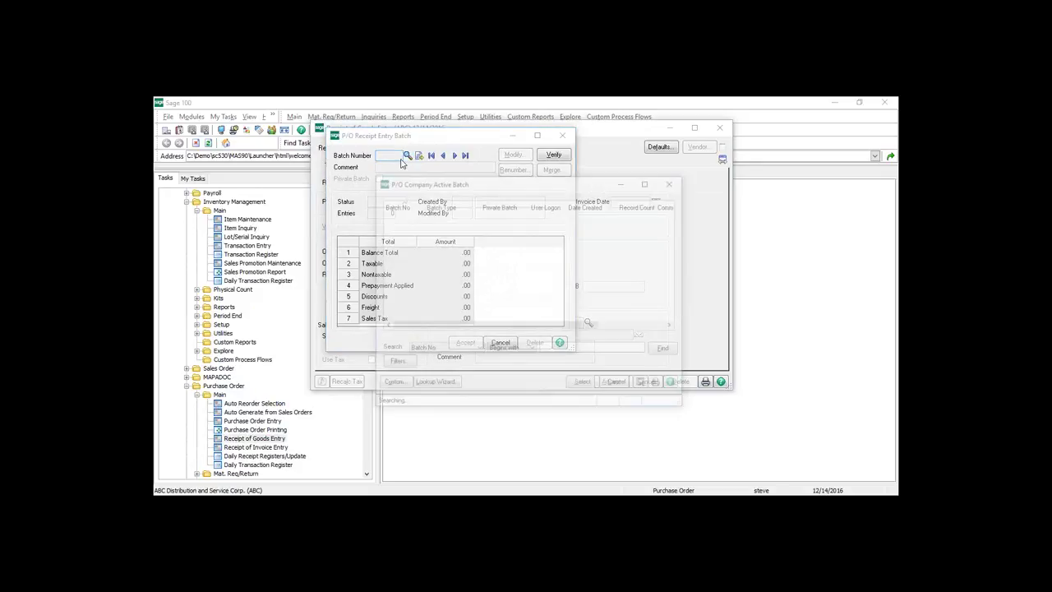
{"action": "left_click", "coordinate": [584, 383]}
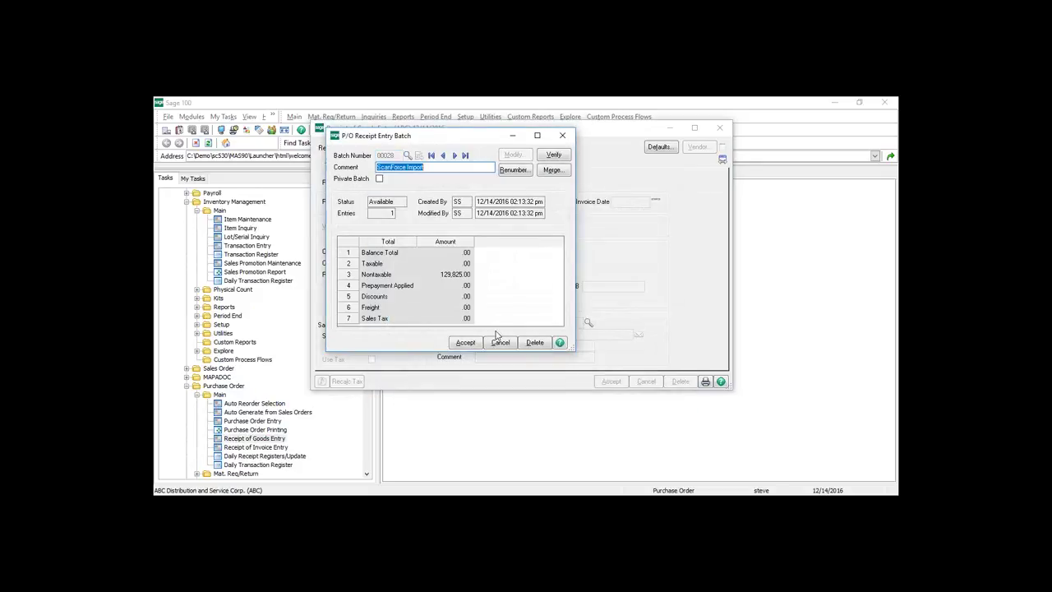
{"action": "left_click", "coordinate": [467, 344]}
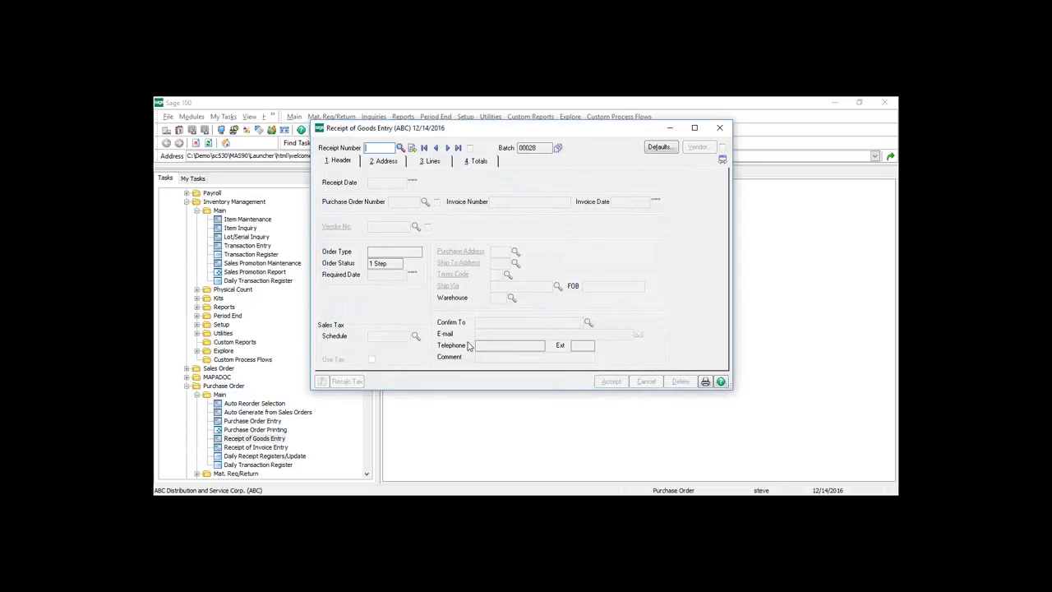
{"action": "left_click", "coordinate": [400, 147]}
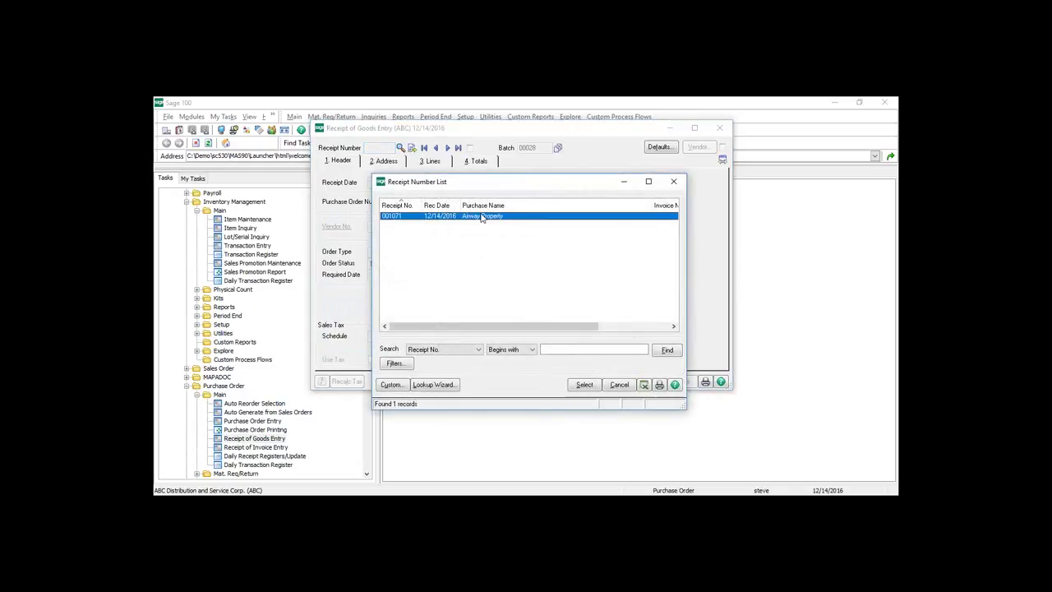
{"action": "double_click", "coordinate": [460, 215]}
{"action": "left_click", "coordinate": [428, 161]}
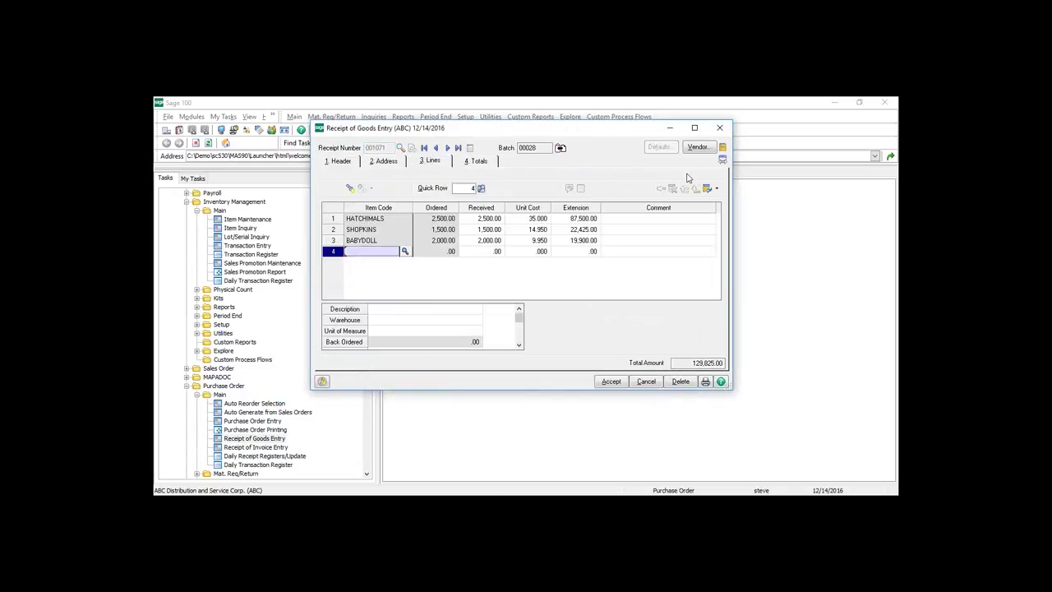
{"action": "left_click", "coordinate": [719, 128]}
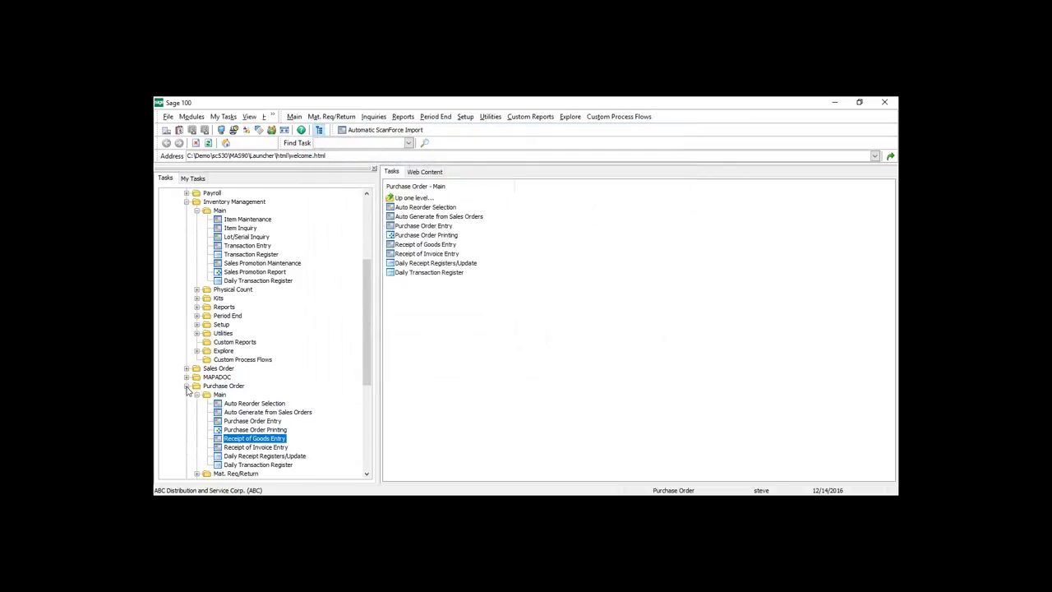
- Collapse the Purchase Order, Inventory Management Main and Customer Relationship Management nodes in the Tasks tree
{"action": "left_click", "coordinate": [187, 386]}
{"action": "left_click", "coordinate": [197, 211]}
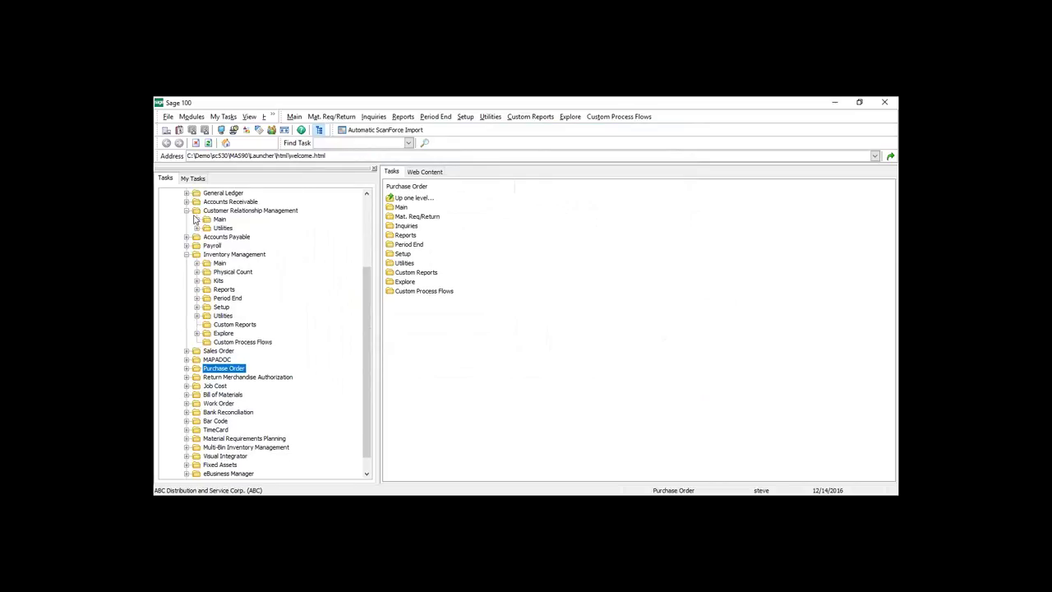
{"action": "left_click", "coordinate": [187, 210]}
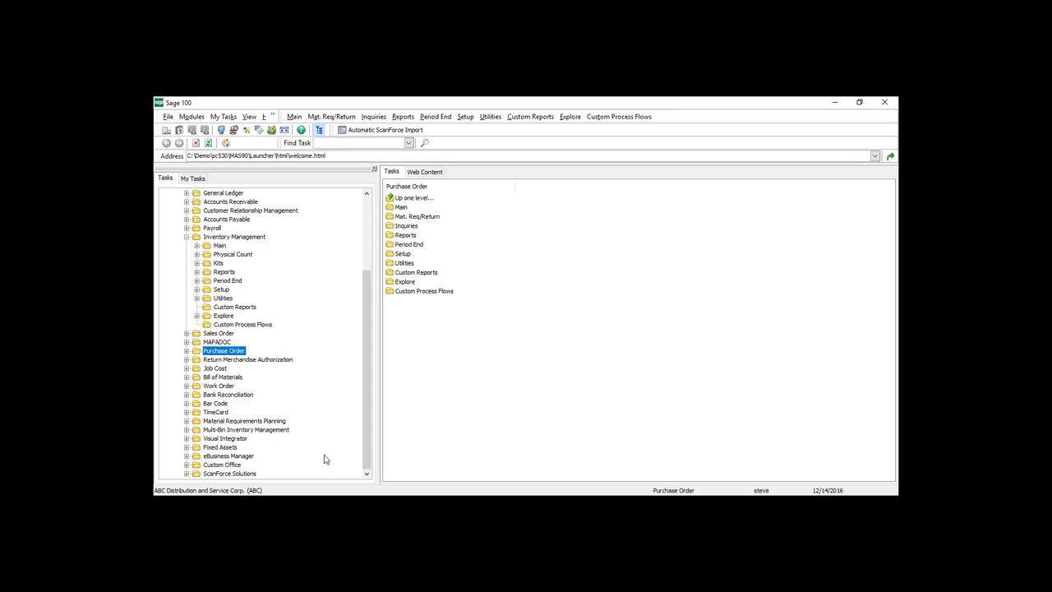
- Review the Physical Count Entry lines for warehouse 000 CENTRAL WAREHOUSE, then close it and collapse the folder
{"action": "double_click", "coordinate": [233, 253]}
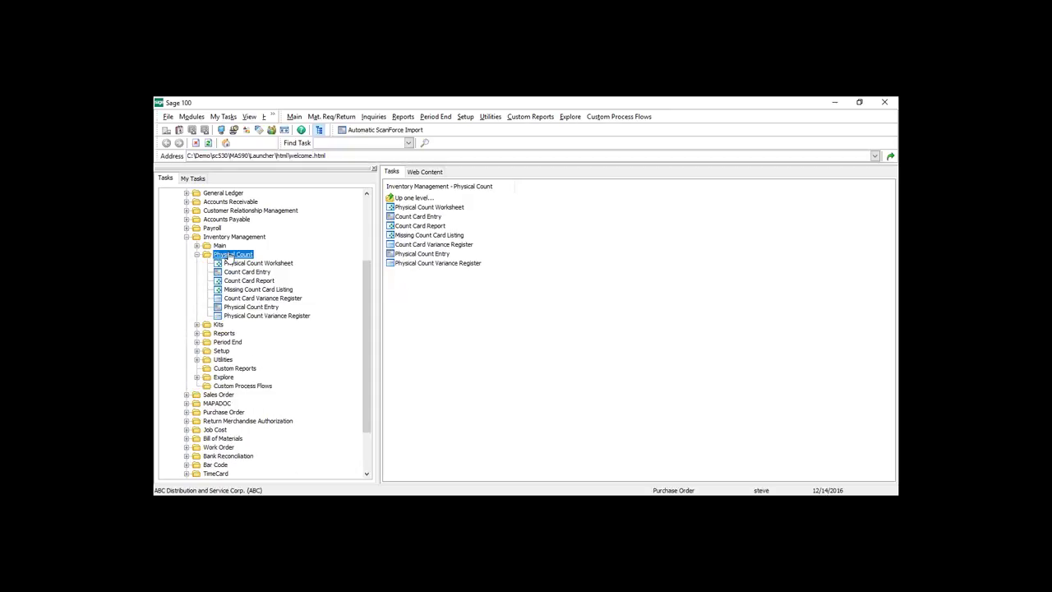
{"action": "left_click", "coordinate": [244, 309]}
{"action": "double_click", "coordinate": [245, 309]}
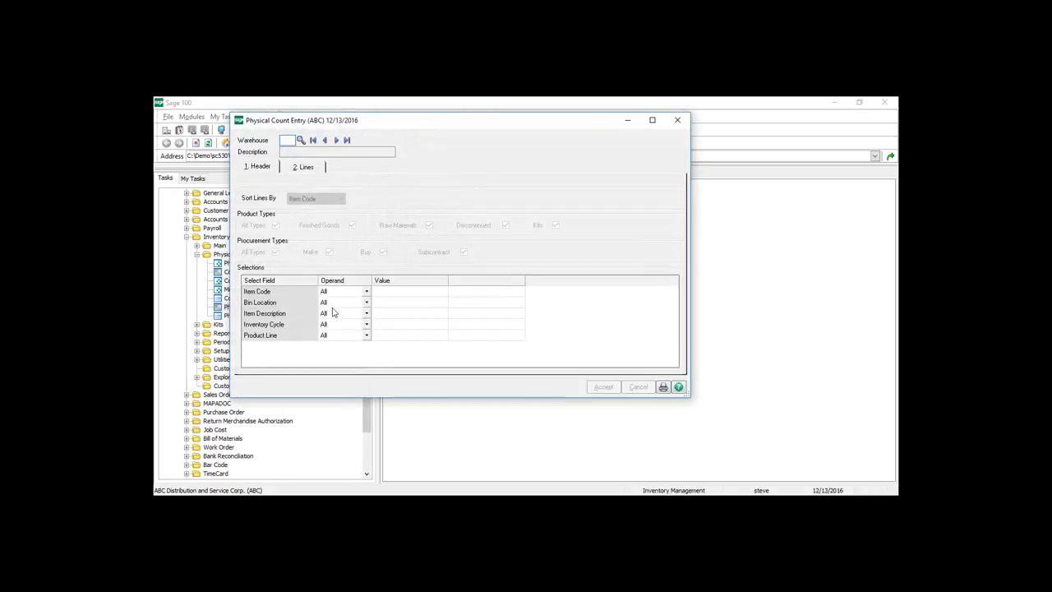
{"action": "left_click", "coordinate": [346, 141]}
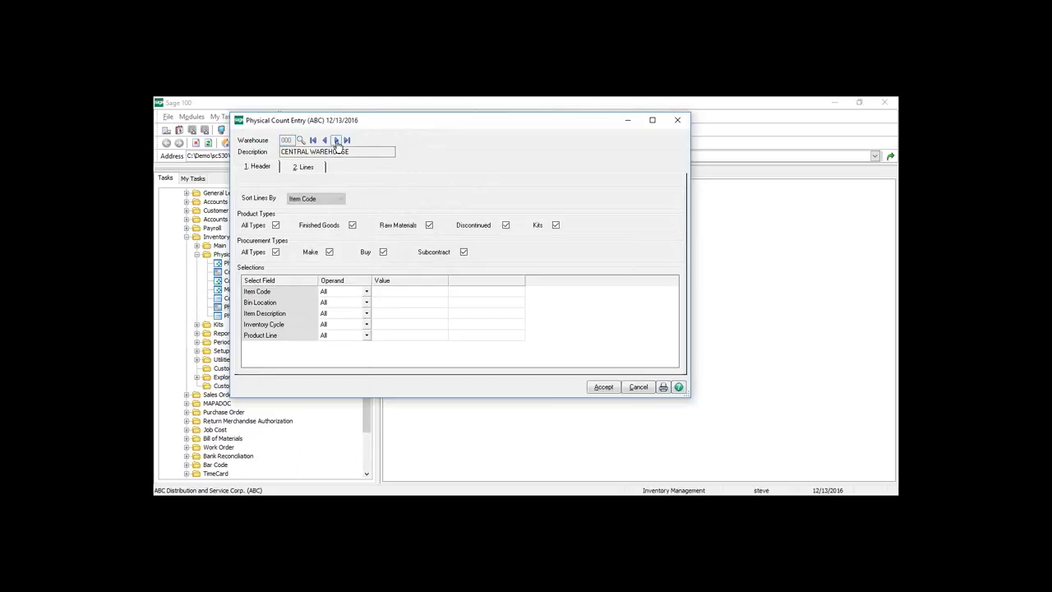
{"action": "left_click", "coordinate": [304, 167]}
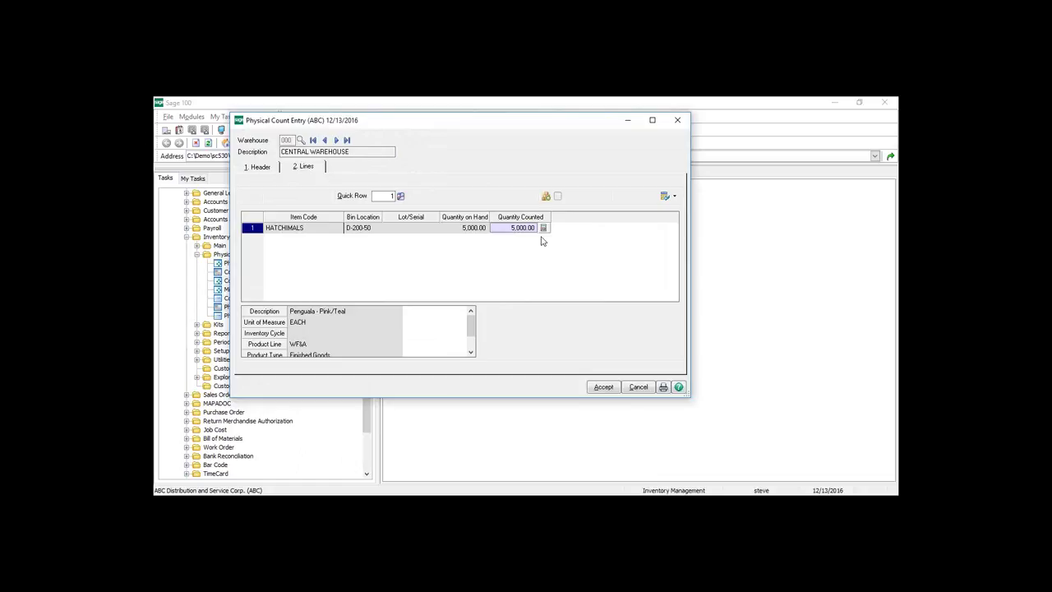
{"action": "left_click", "coordinate": [678, 123]}
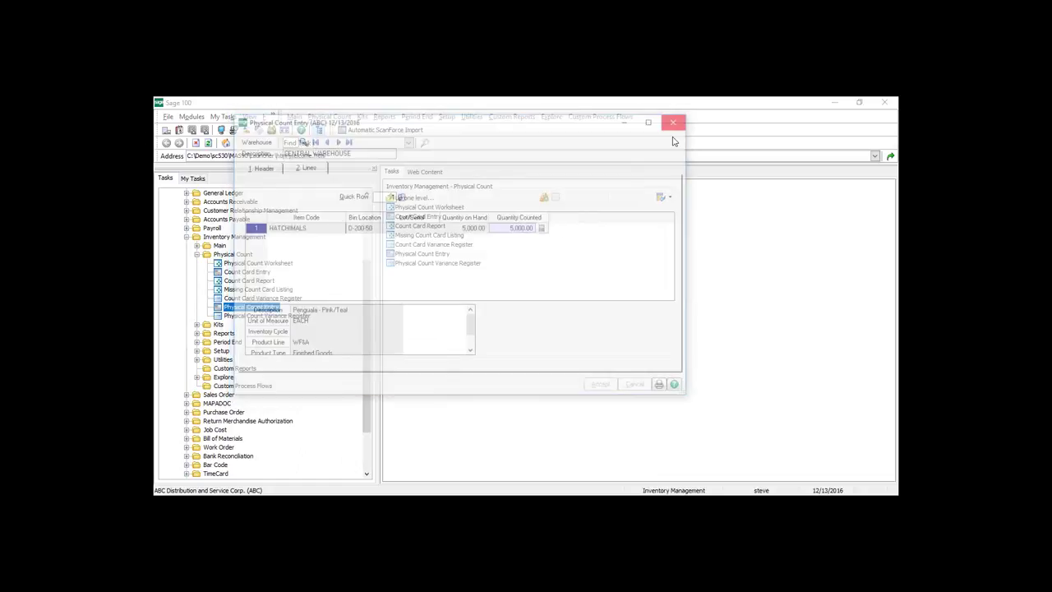
{"action": "left_click", "coordinate": [196, 255]}
- Collapse the Inventory Management module in the Tasks tree
{"action": "left_click", "coordinate": [187, 237]}
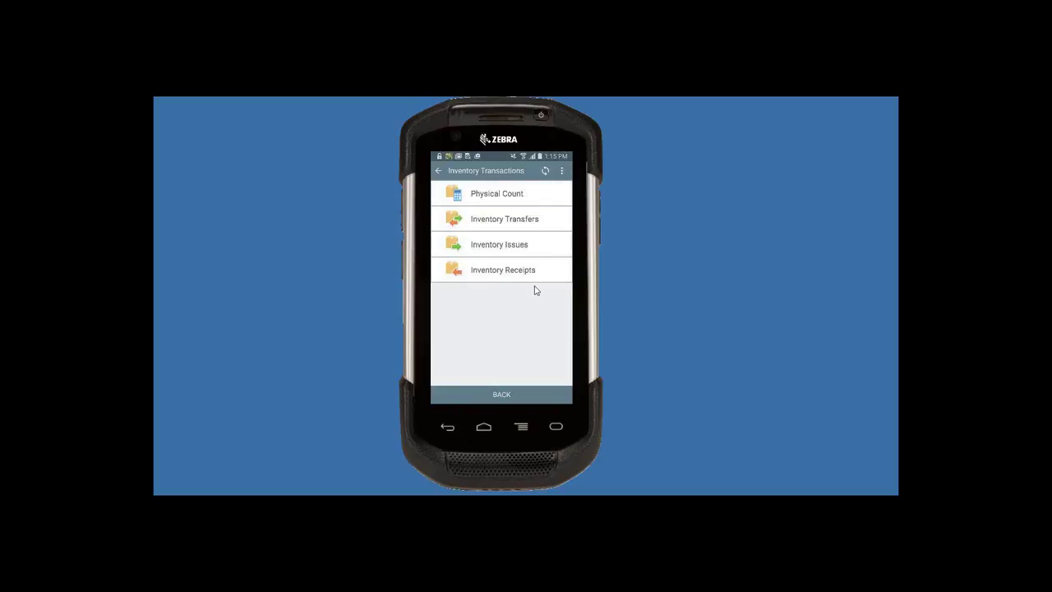
- Return to the handheld's Whse Automation menu and open Order Processing
{"action": "key", "text": "Escape"}
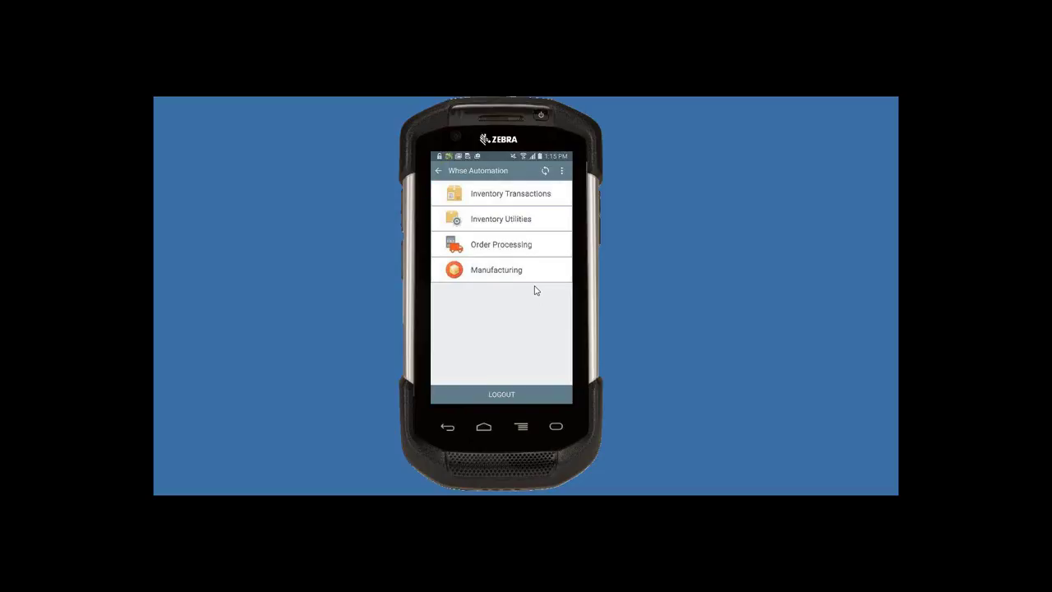
{"action": "left_click", "coordinate": [525, 245]}
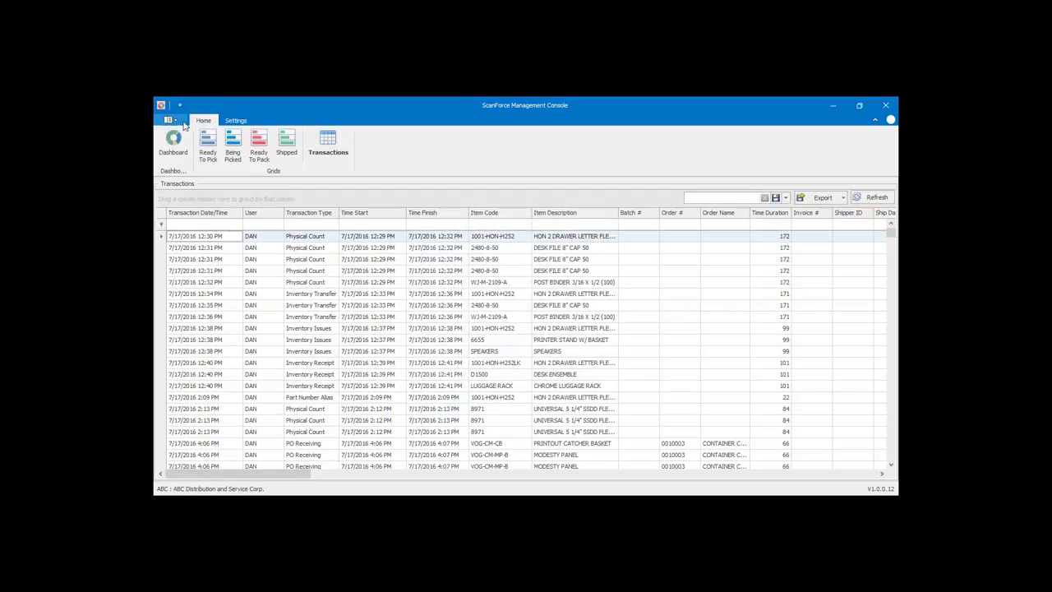
- Load the SO - Main View dashboard layout, then pick Shipping Performance from the layout list
{"action": "left_click", "coordinate": [176, 144]}
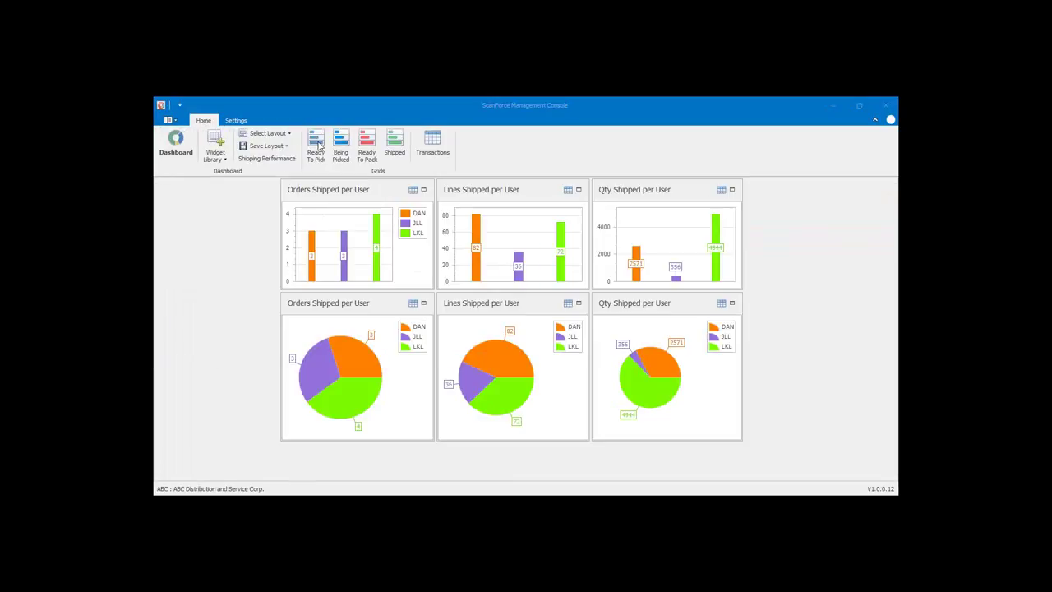
{"action": "left_click", "coordinate": [288, 134]}
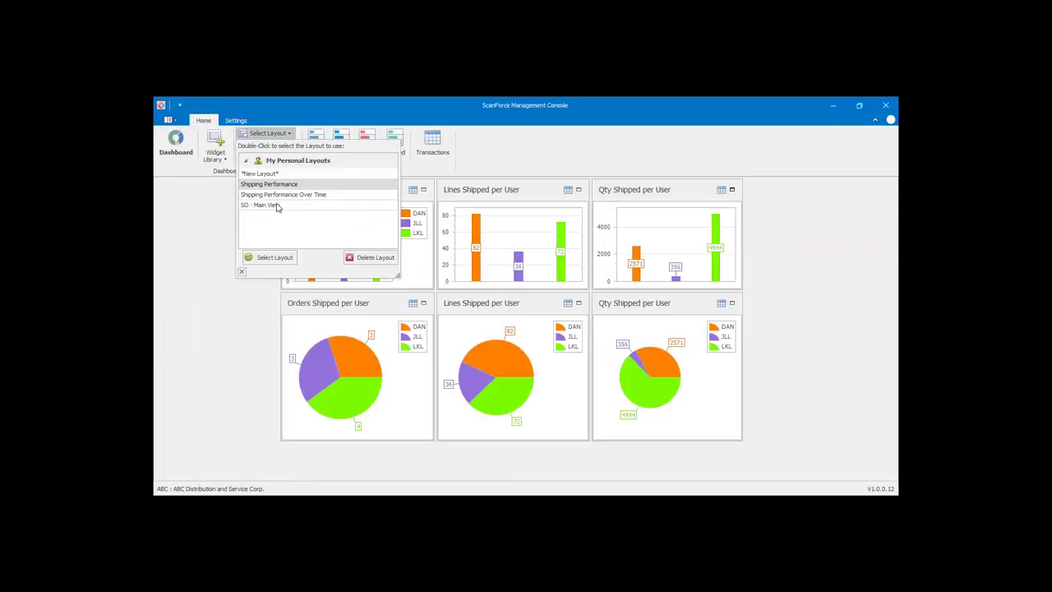
{"action": "left_click", "coordinate": [276, 205]}
{"action": "left_click", "coordinate": [275, 258]}
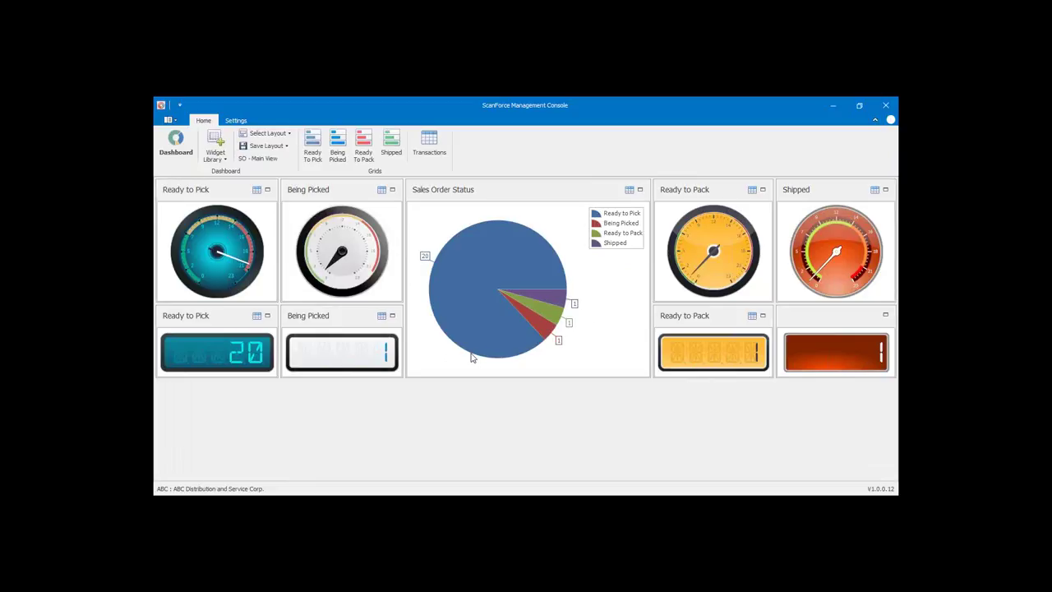
{"action": "left_click", "coordinate": [289, 135]}
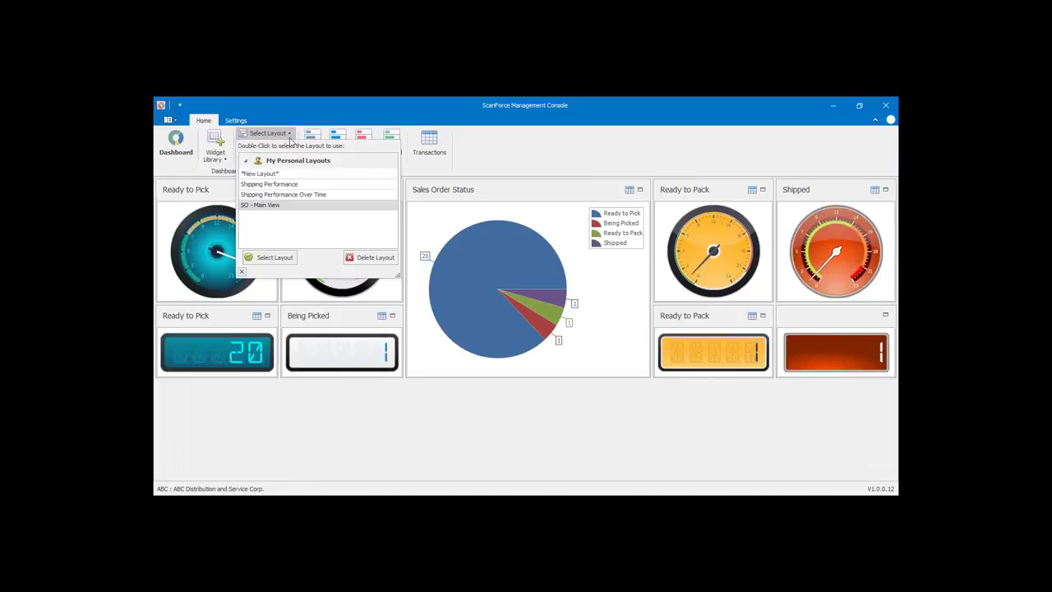
{"action": "left_click", "coordinate": [281, 185]}
- Load the Shipping Performance dashboard layout with its shipped-per-user charts
{"action": "left_click", "coordinate": [274, 258]}
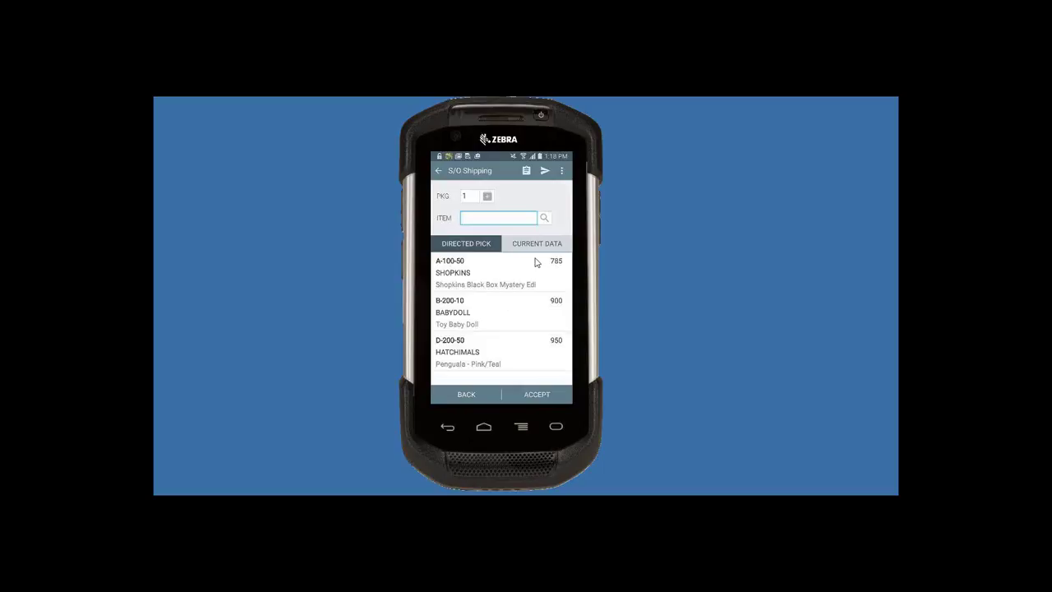
- On the handheld, ship 785 SHOPKINS and 200 BABYDOLL for package 1
{"action": "type", "text": "SHOPKINS"}
{"action": "key", "text": "Return"}
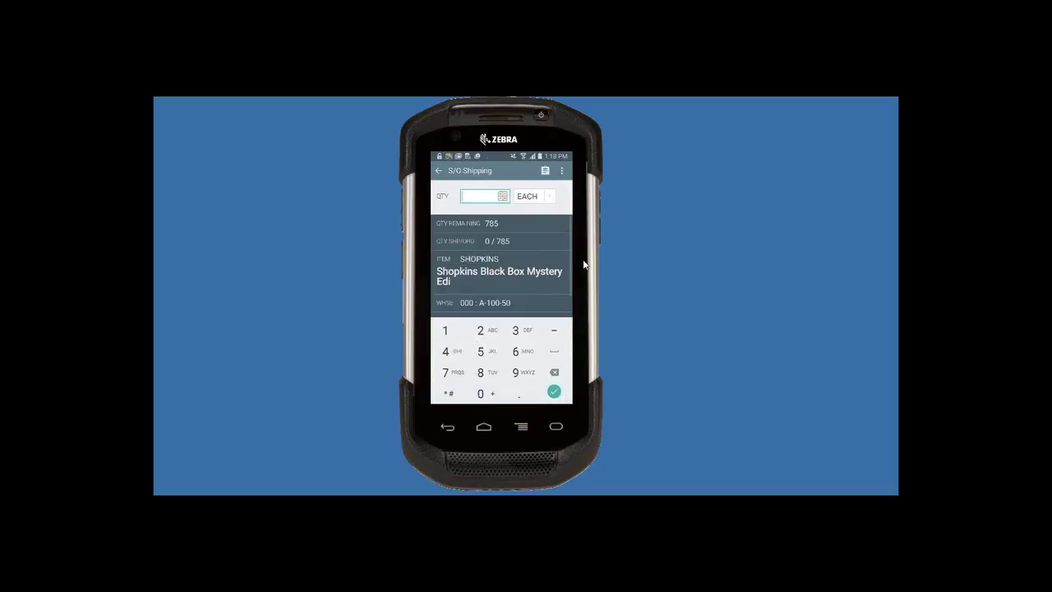
{"action": "key", "text": "Return"}
{"action": "type", "text": "785"}
{"action": "key", "text": "Return"}
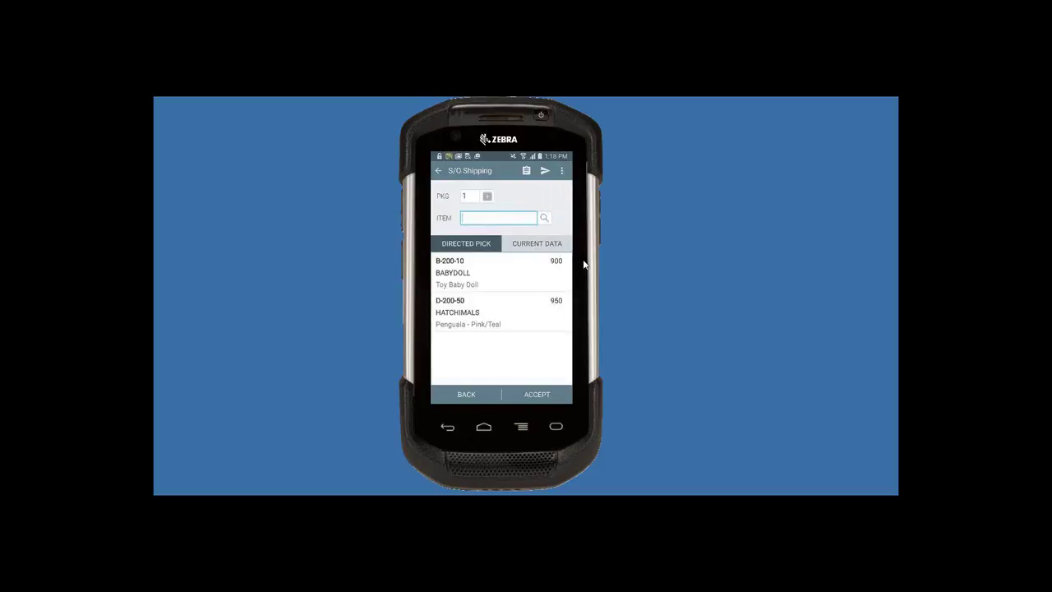
{"action": "type", "text": "BABYDOLL"}
{"action": "key", "text": "Return"}
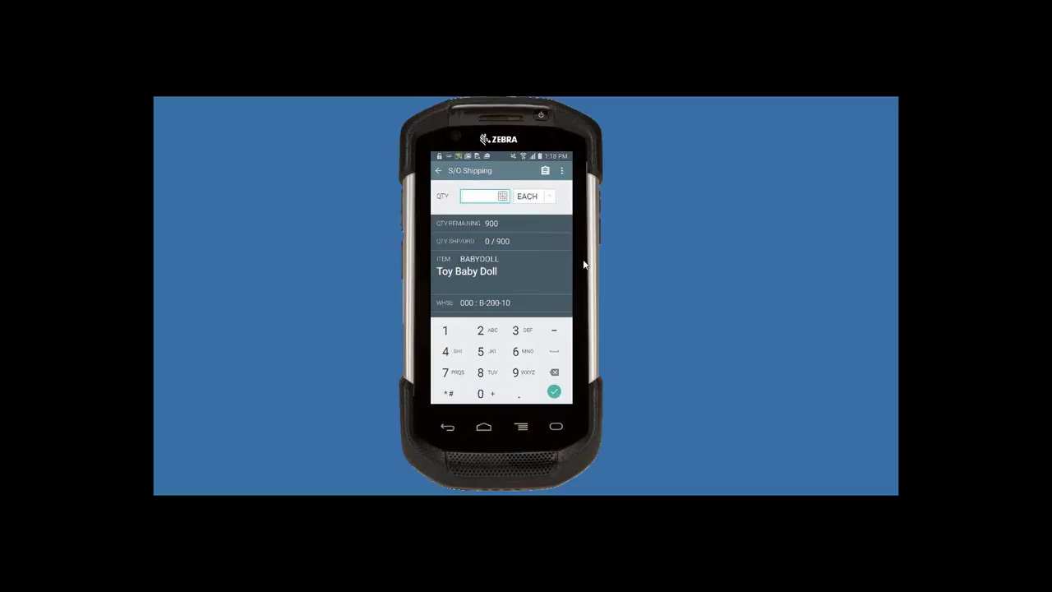
{"action": "type", "text": "200"}
{"action": "key", "text": "Return"}
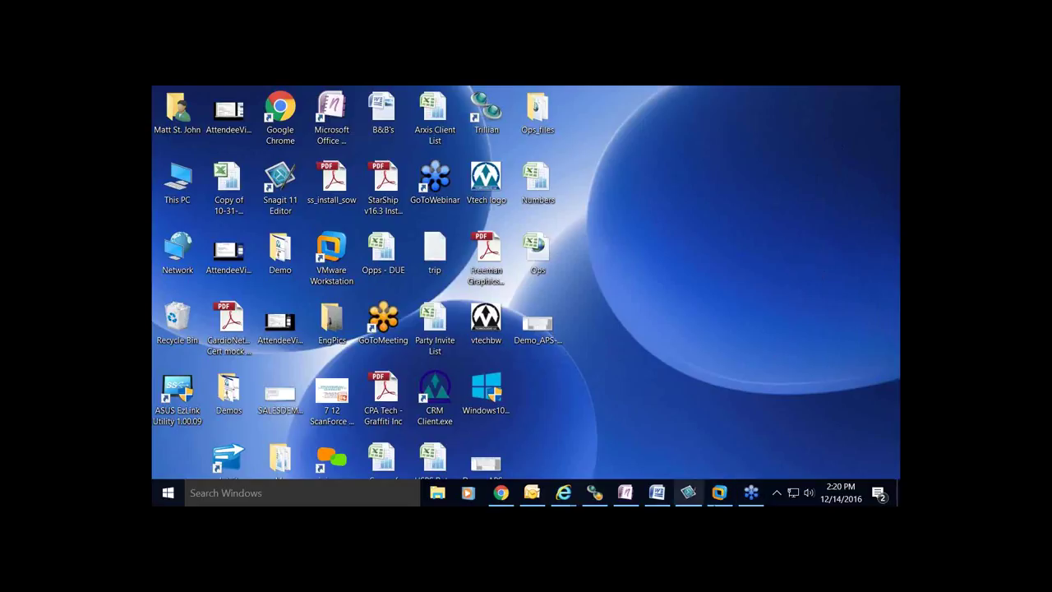
- Bring Sales Order Entry to the front, make the VM full screen, and move the window aside
{"action": "left_click", "coordinate": [720, 493]}
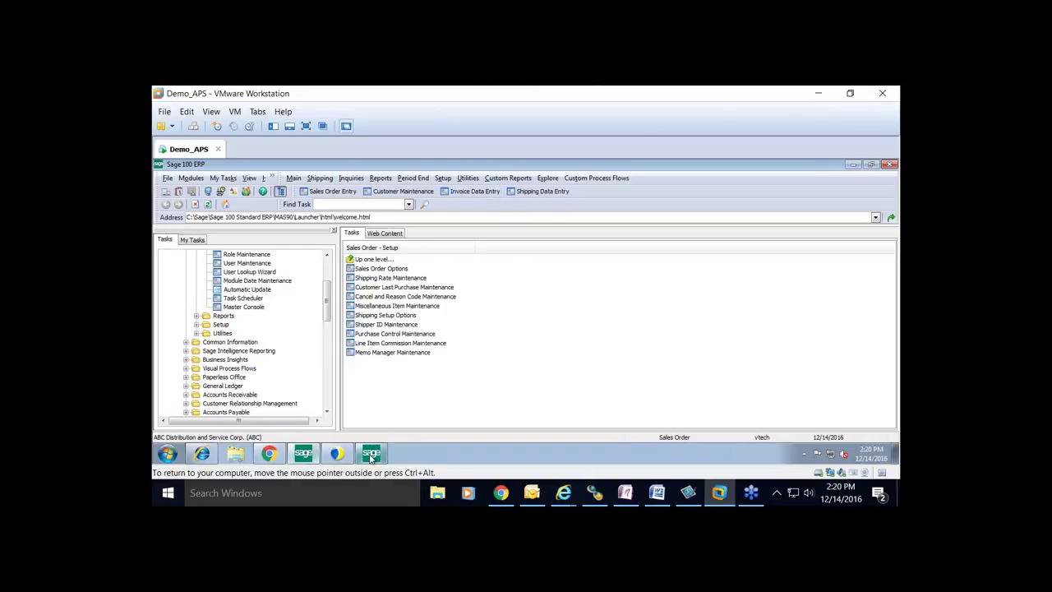
{"action": "mouse_move", "coordinate": [371, 460]}
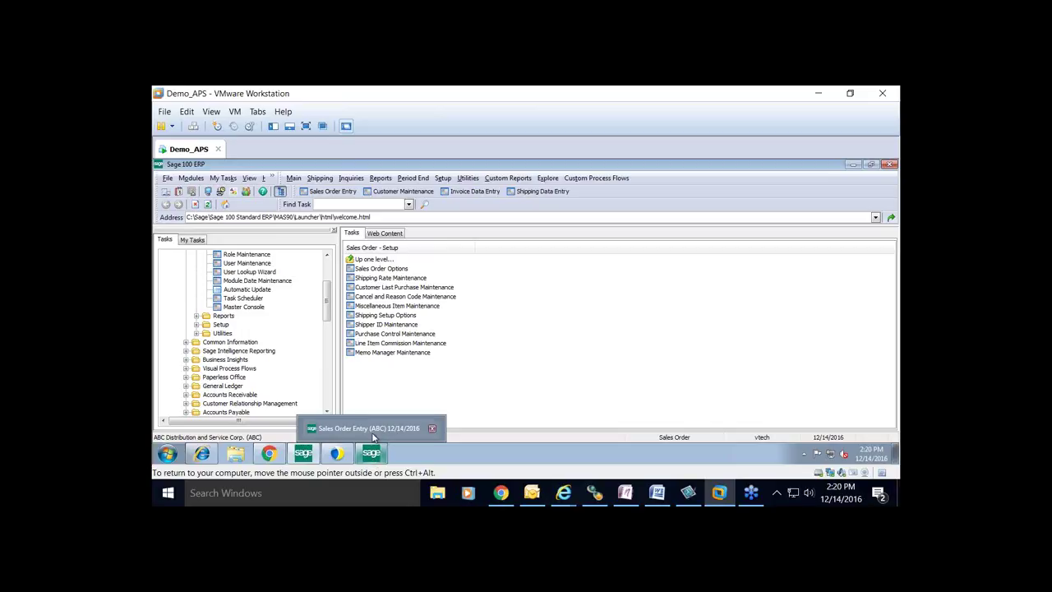
{"action": "left_click", "coordinate": [374, 431]}
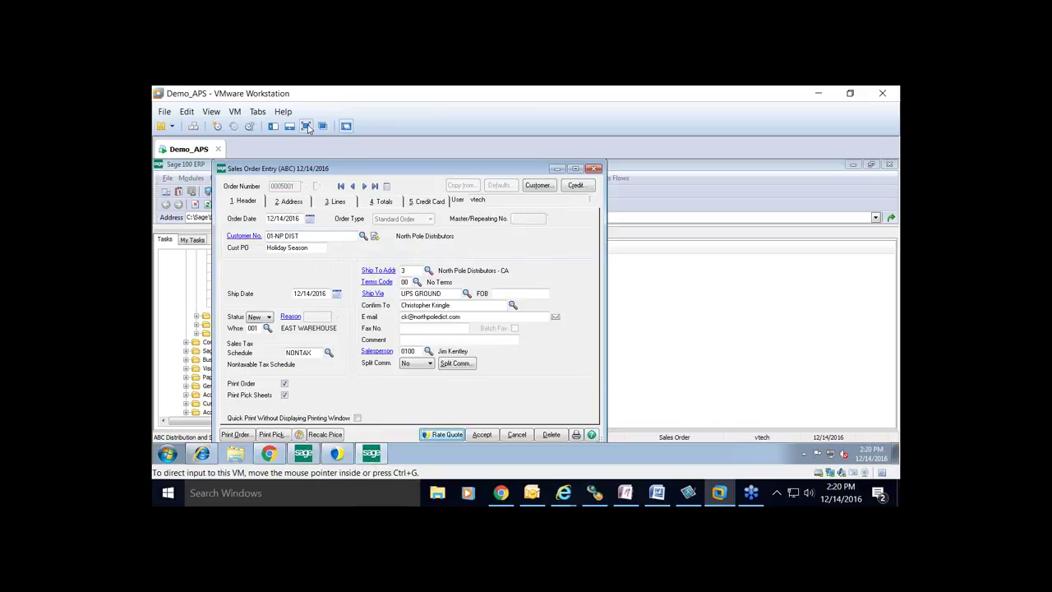
{"action": "left_click", "coordinate": [305, 125]}
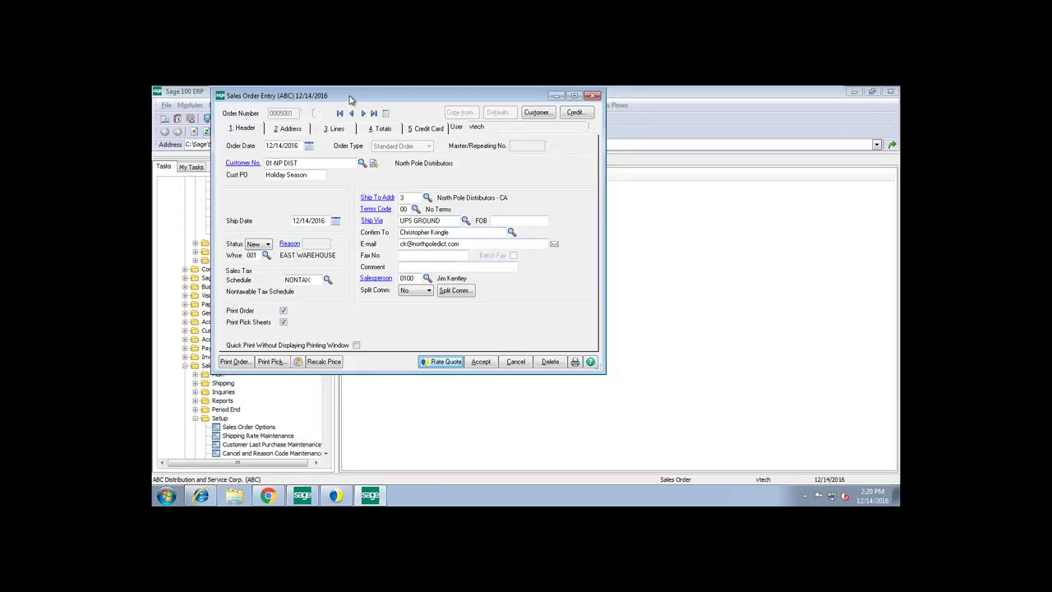
{"action": "left_click_drag", "start_coordinate": [353, 101], "coordinate": [849, 293]}
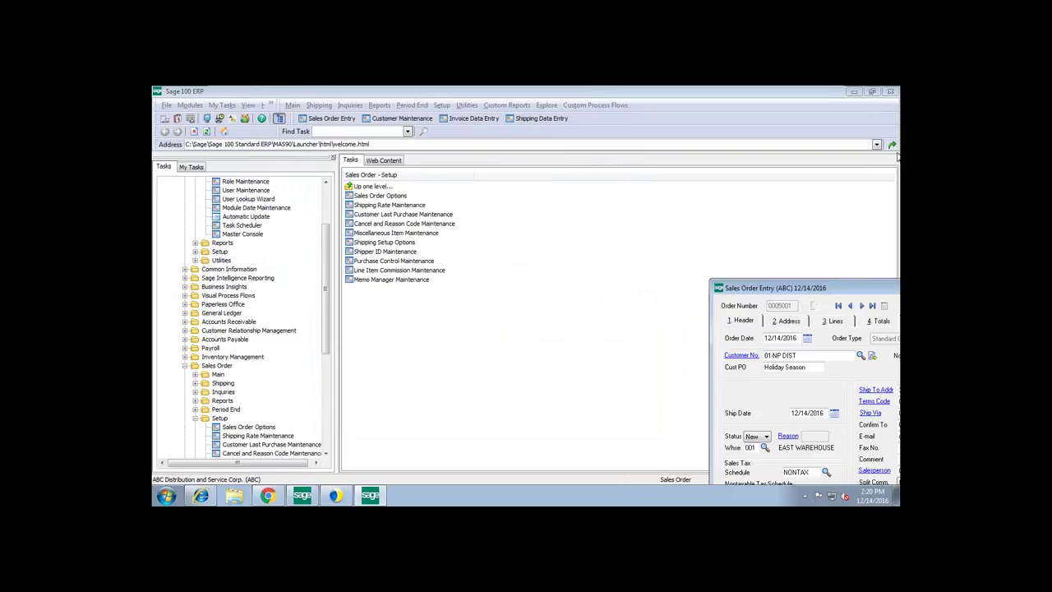
- Centre the Sales Order Entry window and view order 0005001's line items
{"action": "left_click_drag", "start_coordinate": [770, 280], "coordinate": [409, 180]}
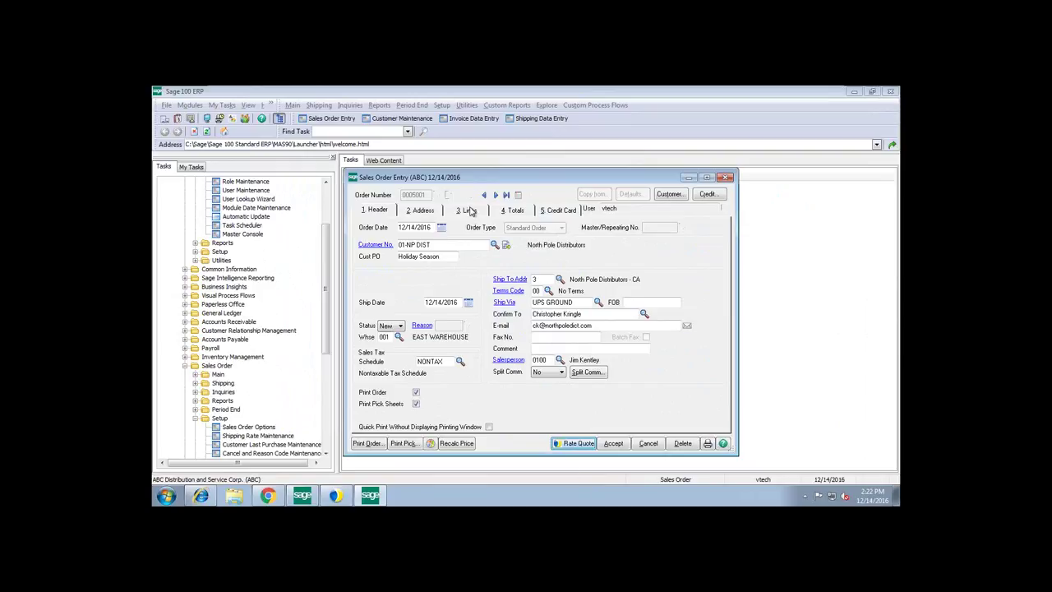
{"action": "left_click", "coordinate": [468, 211]}
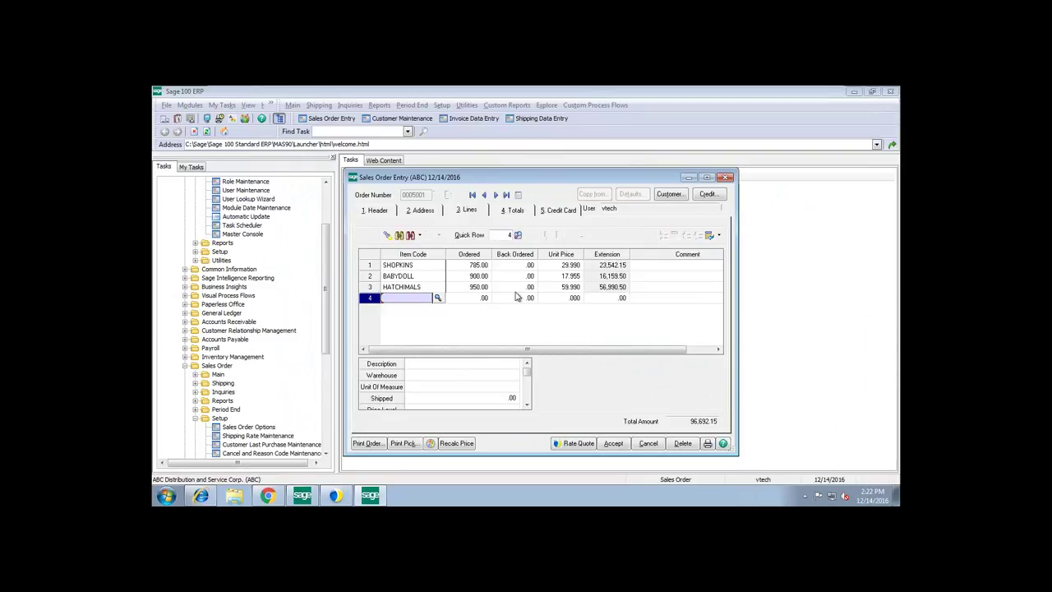
- Set the 96,692.15 order's deposit payment type to CREDIT CARD on the Totals tab
{"action": "left_click", "coordinate": [516, 211]}
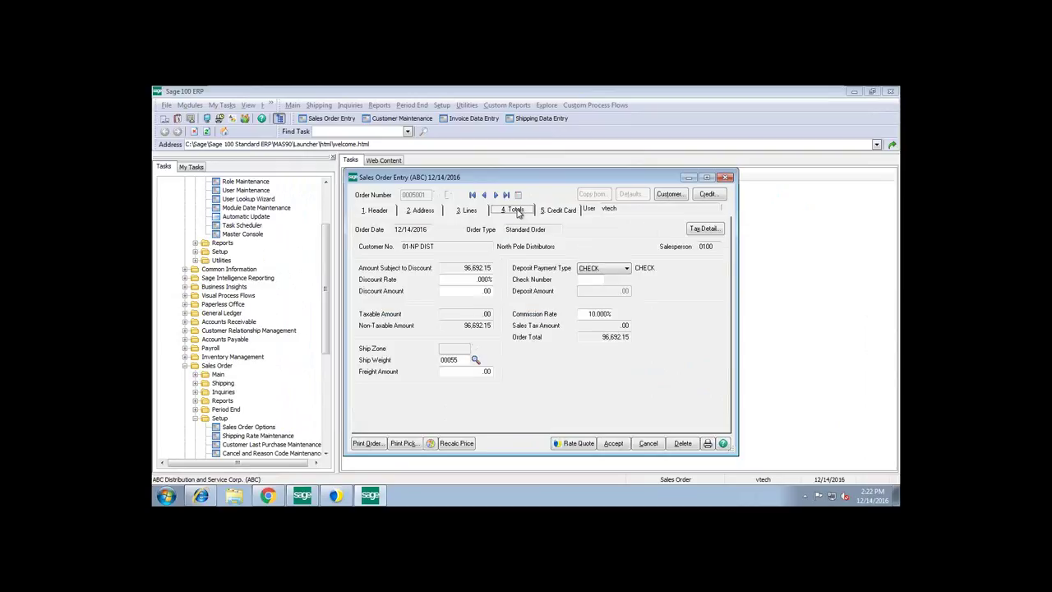
{"action": "left_click", "coordinate": [627, 269]}
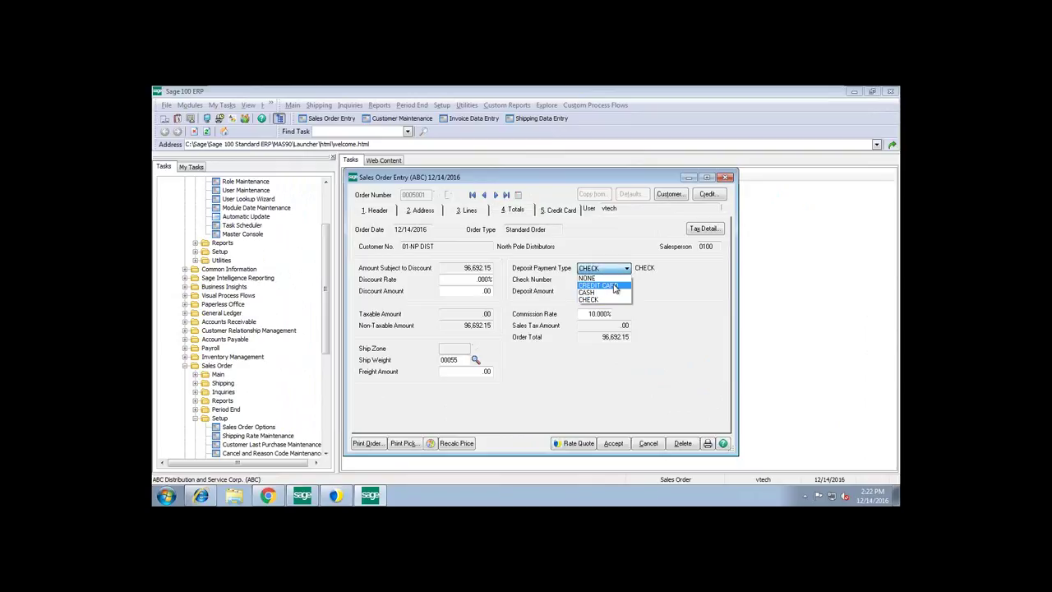
{"action": "left_click", "coordinate": [613, 285]}
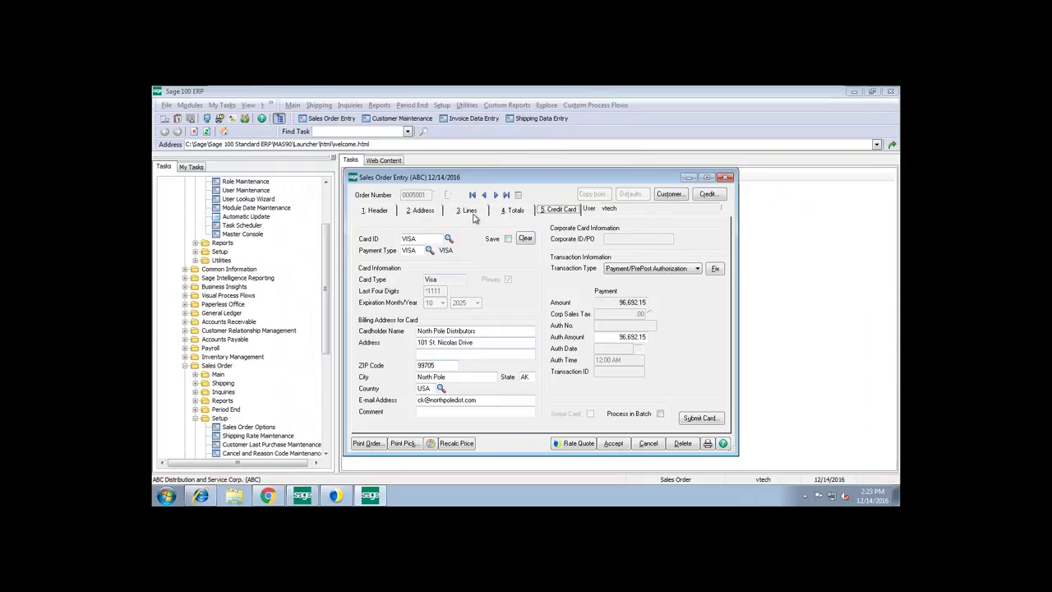
{"action": "left_click", "coordinate": [469, 211]}
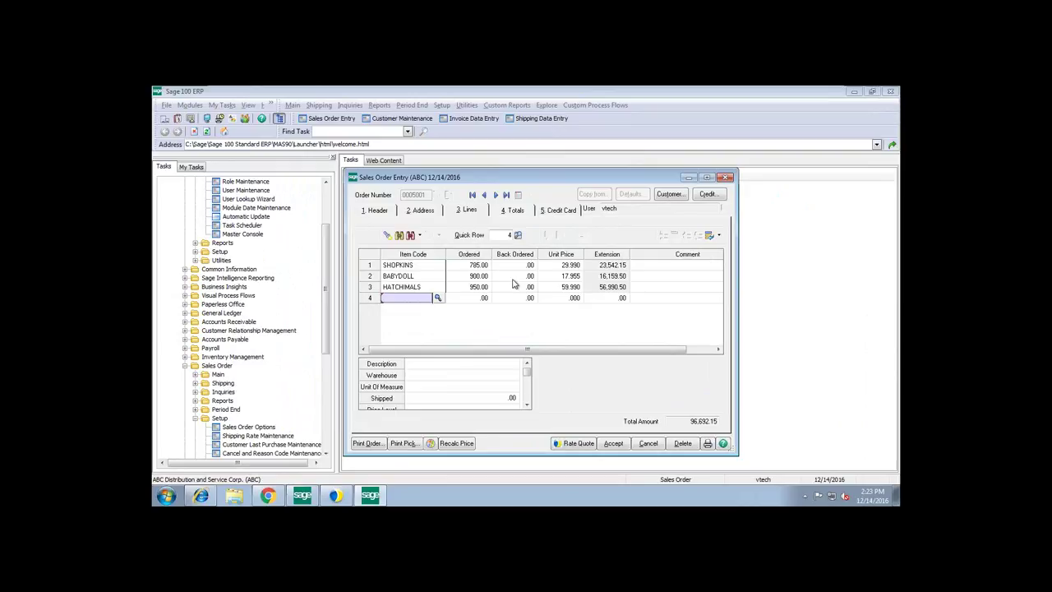
- Delete the BABYDOLL and HATCHIMALS lines, keeping history, with cancellation code CLQTY
{"action": "left_click", "coordinate": [434, 277]}
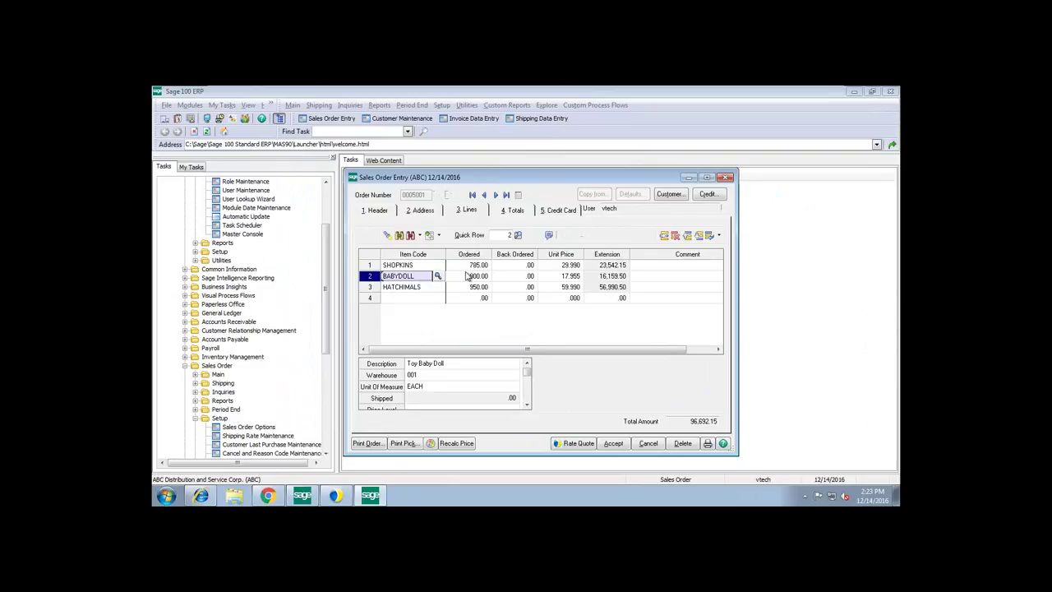
{"action": "left_click", "coordinate": [675, 236]}
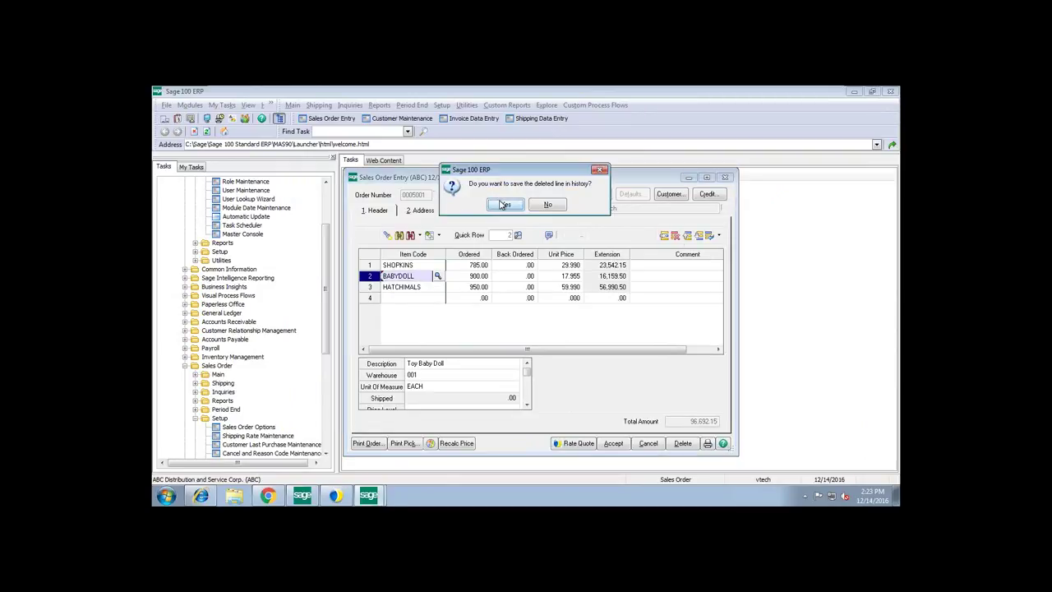
{"action": "left_click", "coordinate": [505, 205]}
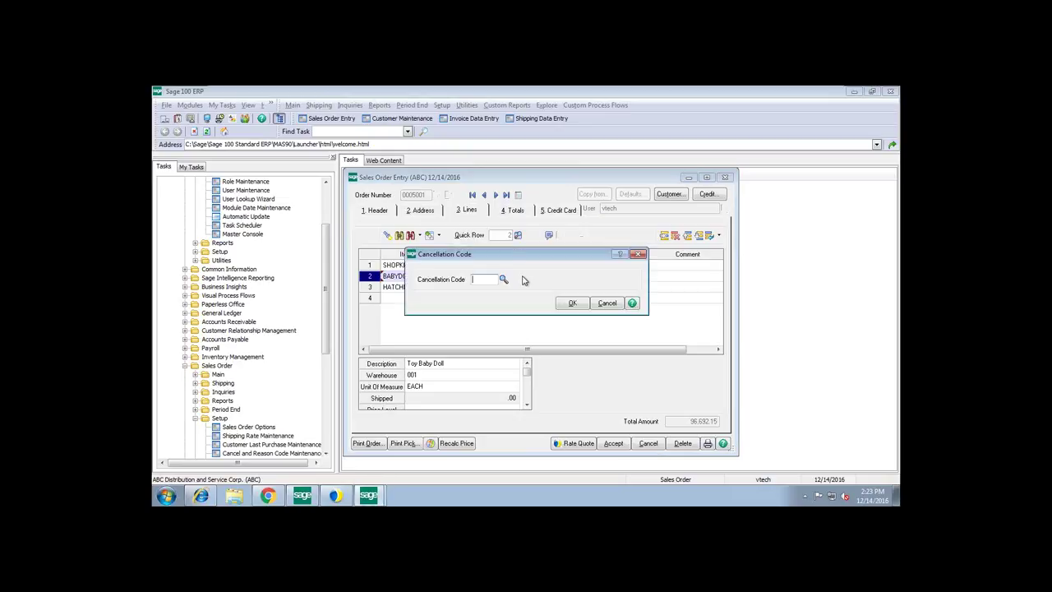
{"action": "left_click", "coordinate": [504, 279]}
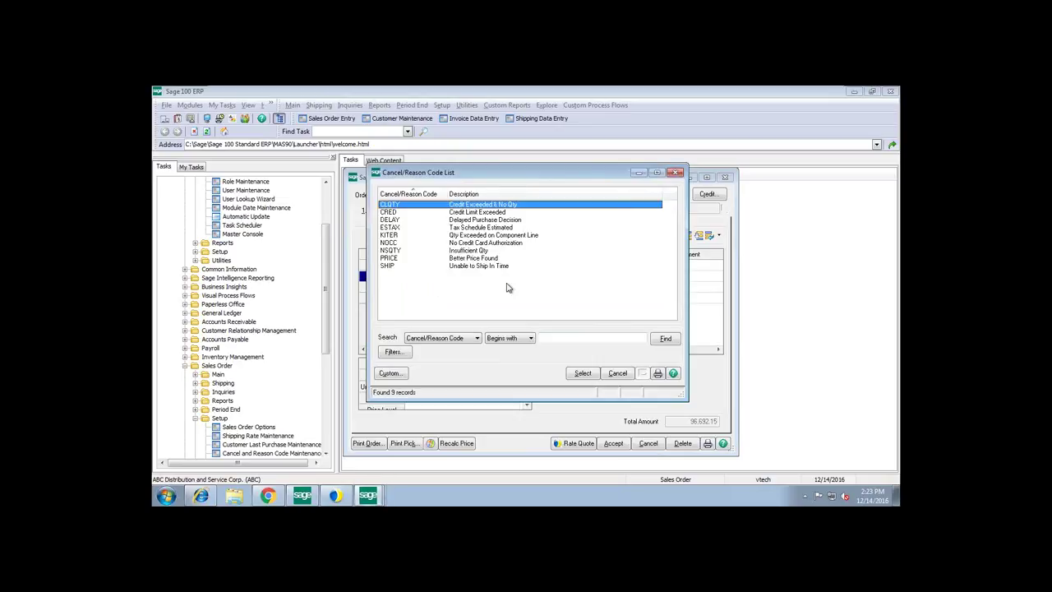
{"action": "left_click", "coordinate": [584, 373]}
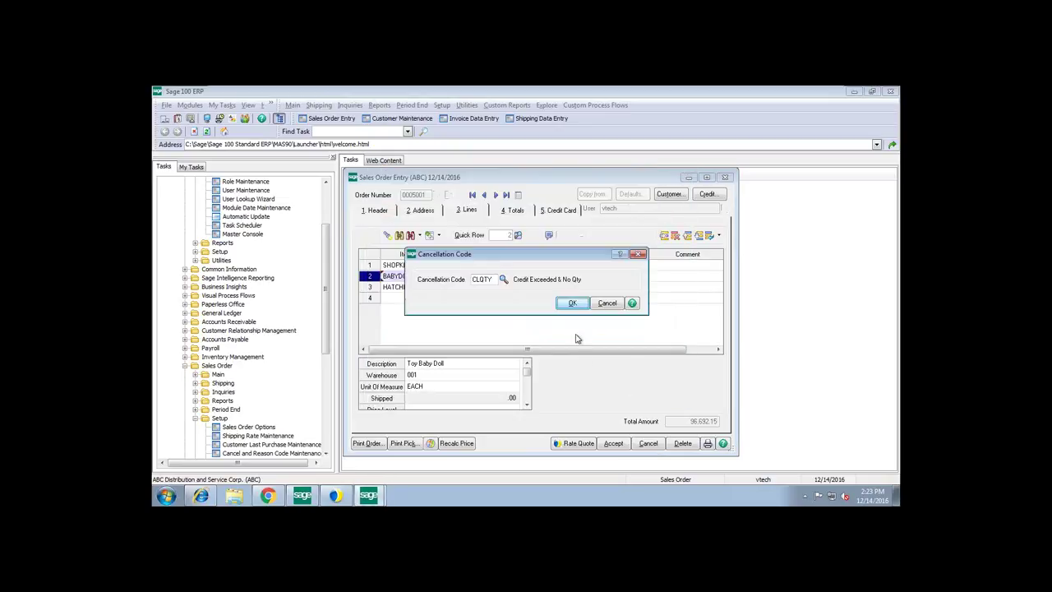
{"action": "left_click", "coordinate": [573, 303]}
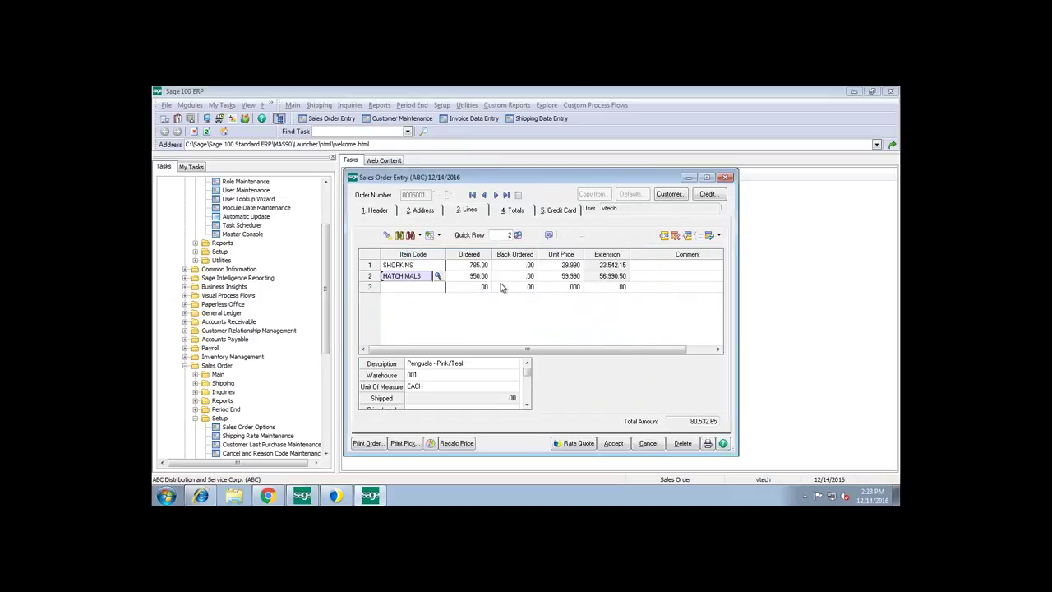
{"action": "left_click", "coordinate": [675, 237]}
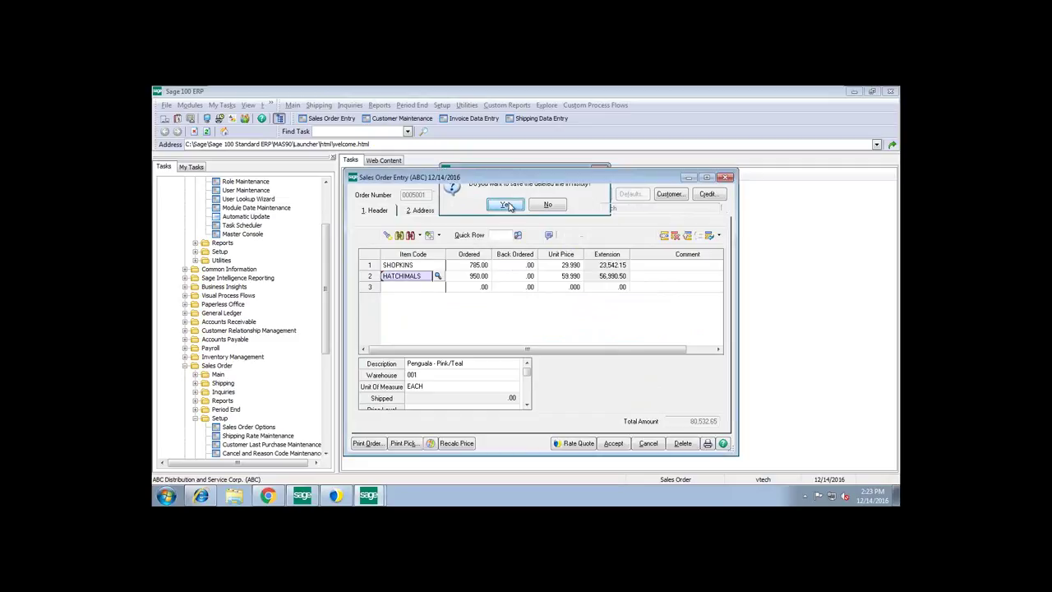
{"action": "left_click", "coordinate": [516, 211]}
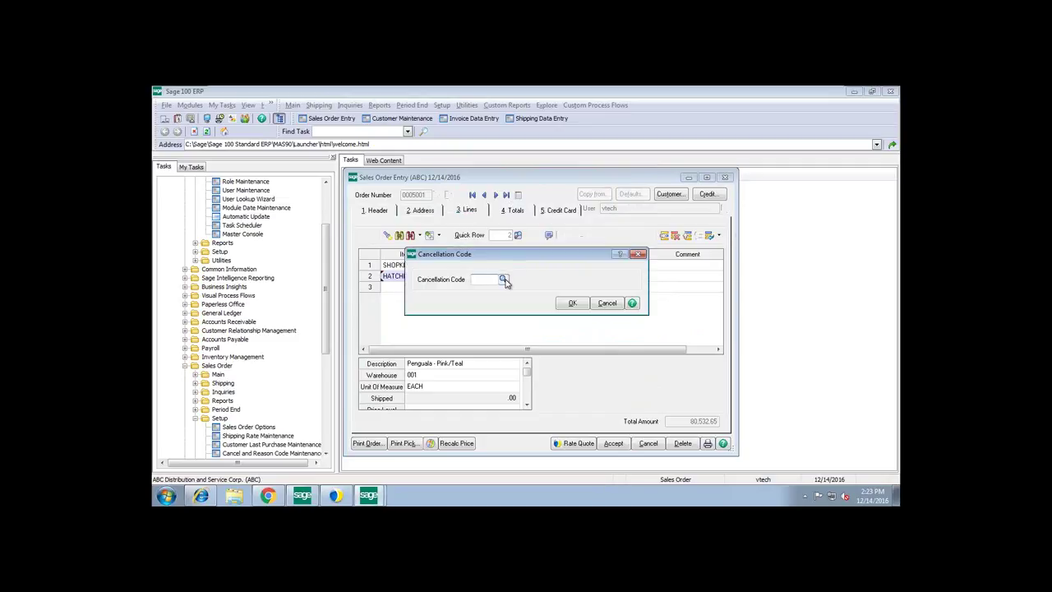
{"action": "left_click", "coordinate": [506, 280]}
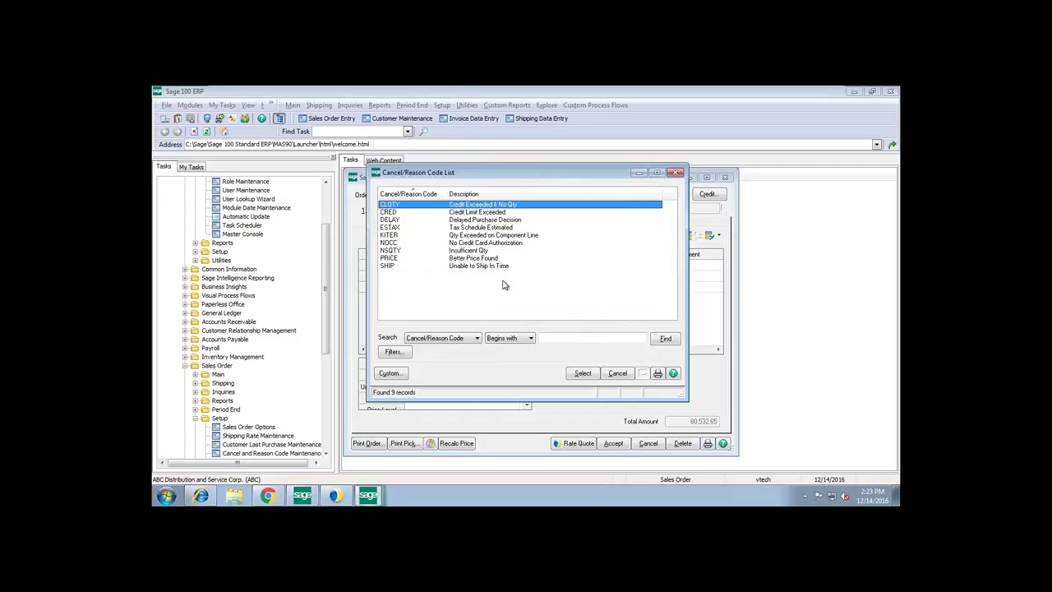
{"action": "left_click", "coordinate": [582, 373]}
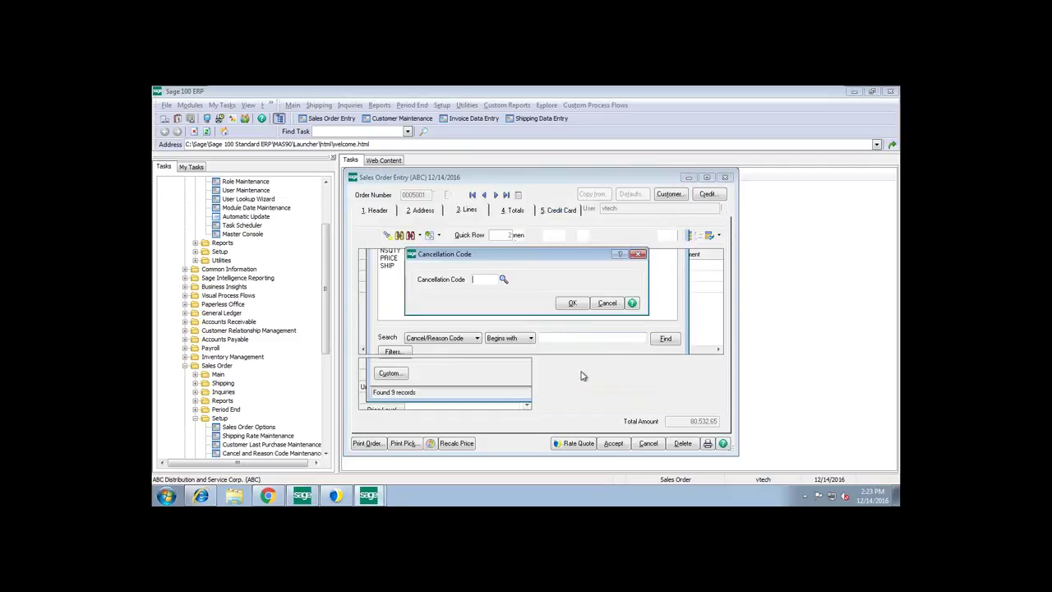
{"action": "left_click", "coordinate": [572, 303]}
- Change the SHOPKINS ordered quantity to 1, accepting the insufficient-stock warning
{"action": "left_click", "coordinate": [485, 265]}
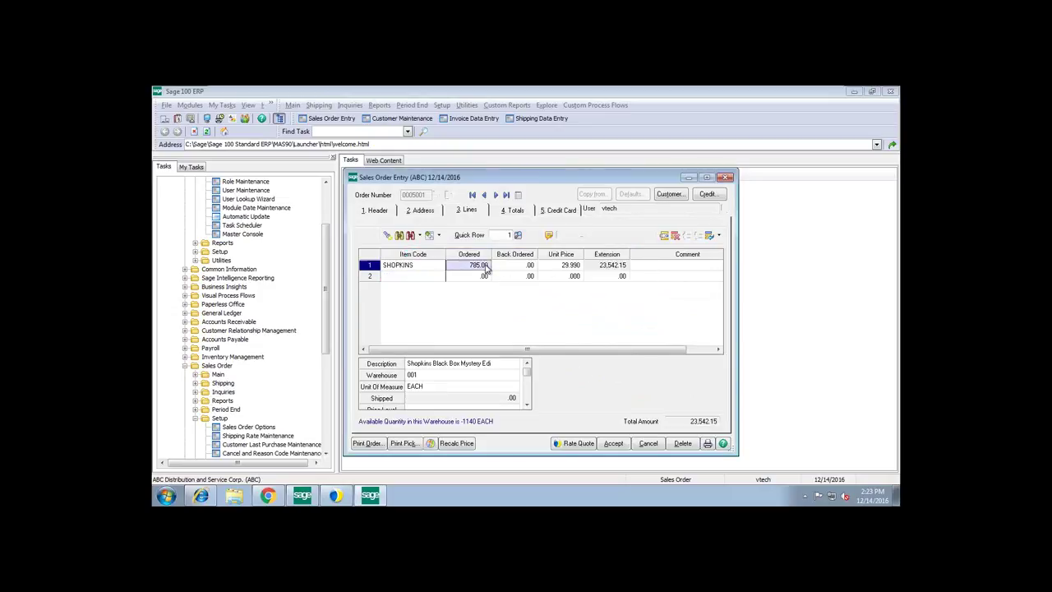
{"action": "type", "text": "100.00"}
{"action": "key", "text": "BackSpace"}
{"action": "key", "text": "BackSpace"}
{"action": "key", "text": "BackSpace"}
{"action": "key", "text": "BackSpace"}
{"action": "key", "text": "BackSpace"}
{"action": "key", "text": "Tab"}
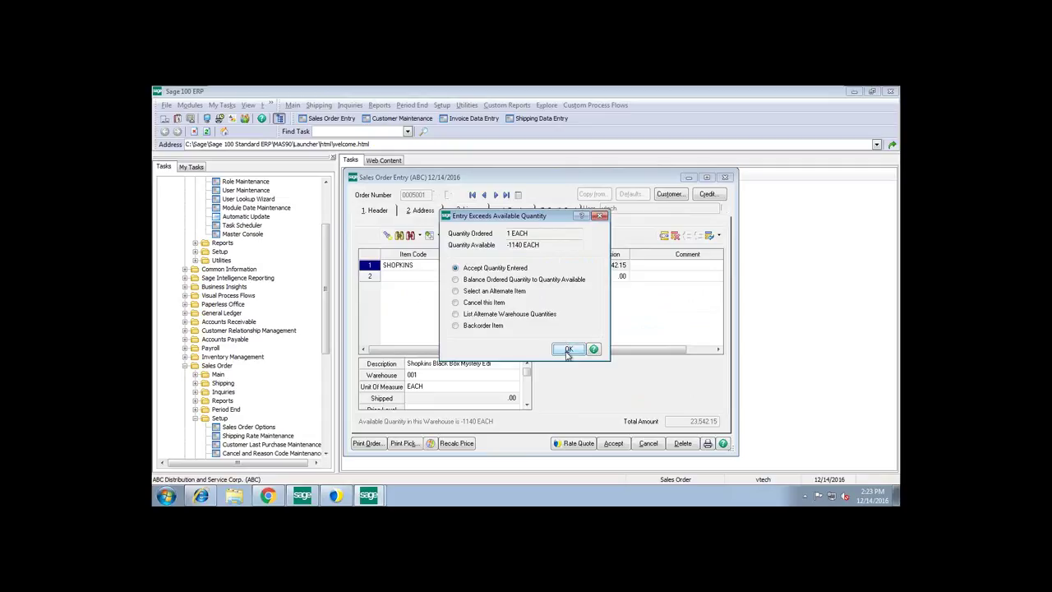
{"action": "left_click", "coordinate": [567, 348]}
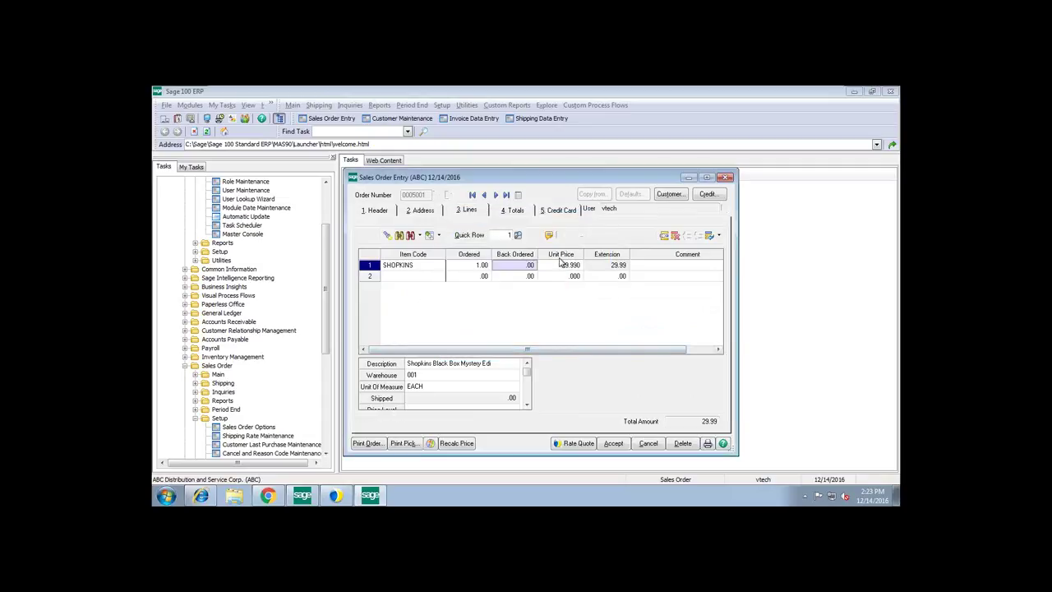
{"action": "left_click", "coordinate": [554, 212]}
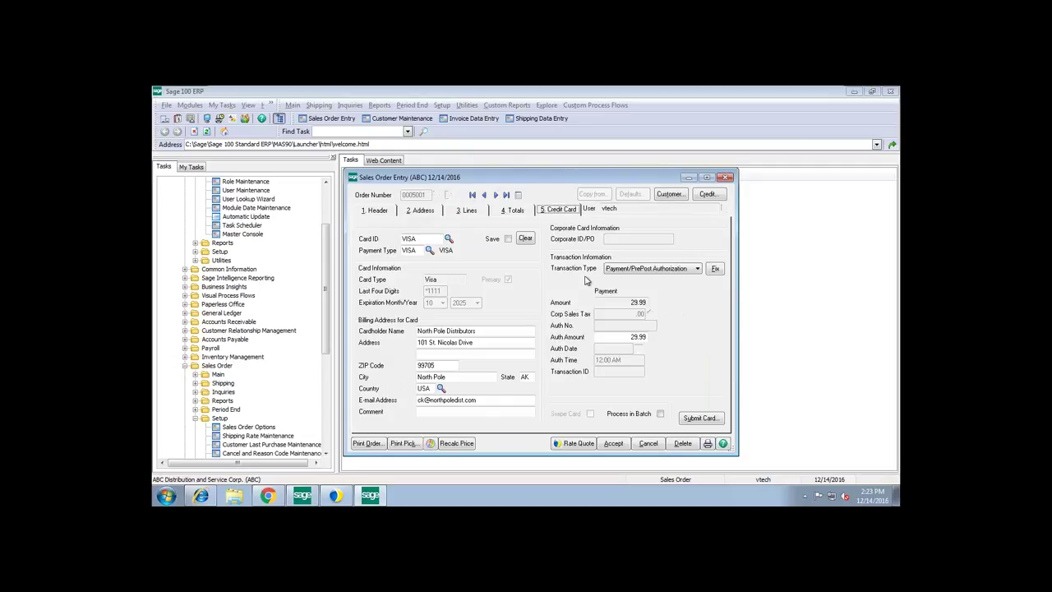
- Keep Payment/PrePost Authorization as the transaction type and submit the card for 29.99
{"action": "left_click", "coordinate": [697, 269]}
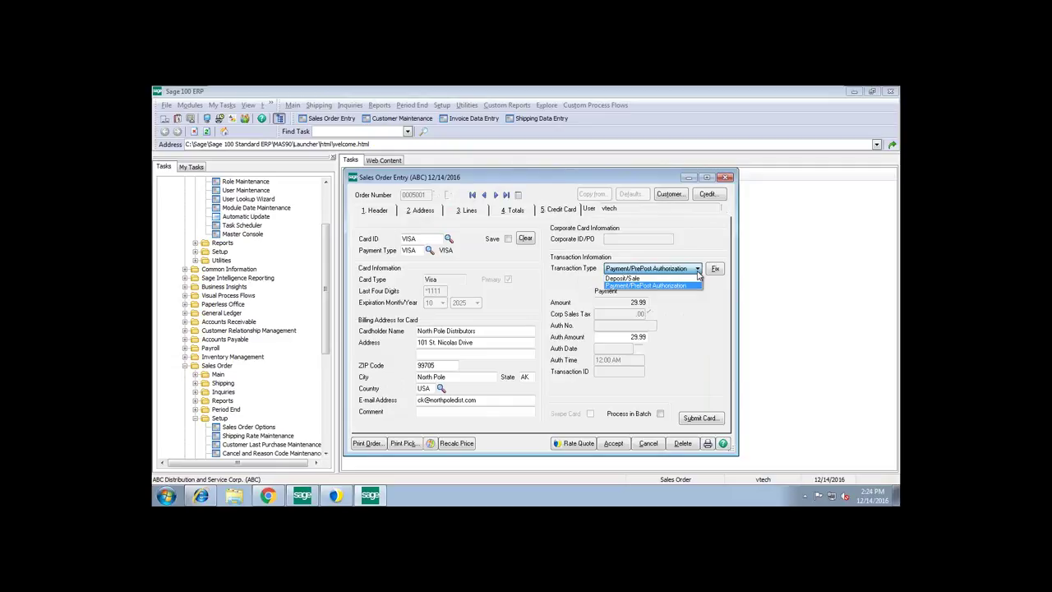
{"action": "left_click", "coordinate": [698, 284]}
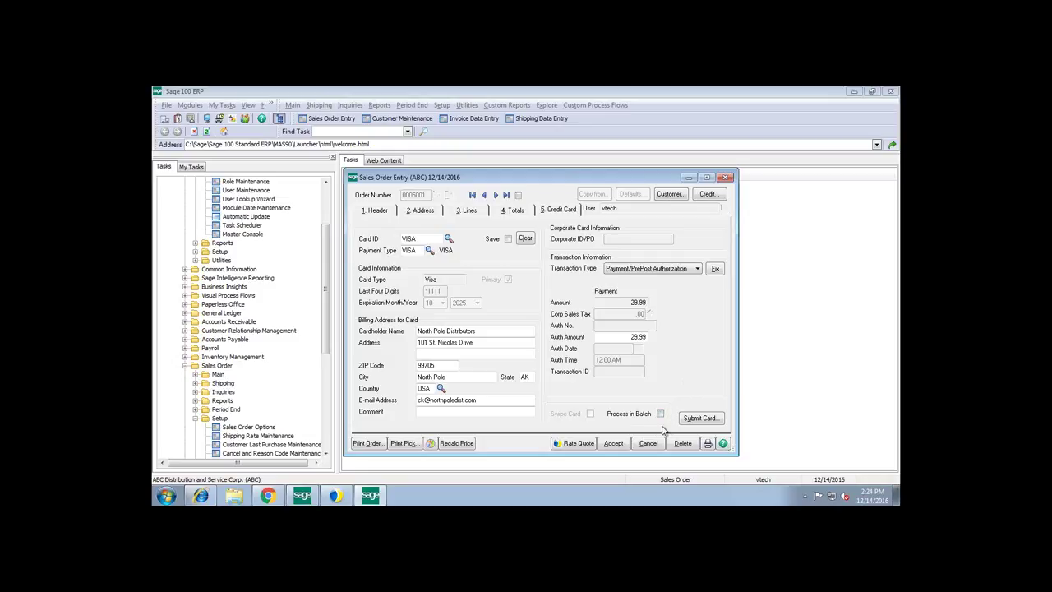
{"action": "left_click", "coordinate": [704, 420]}
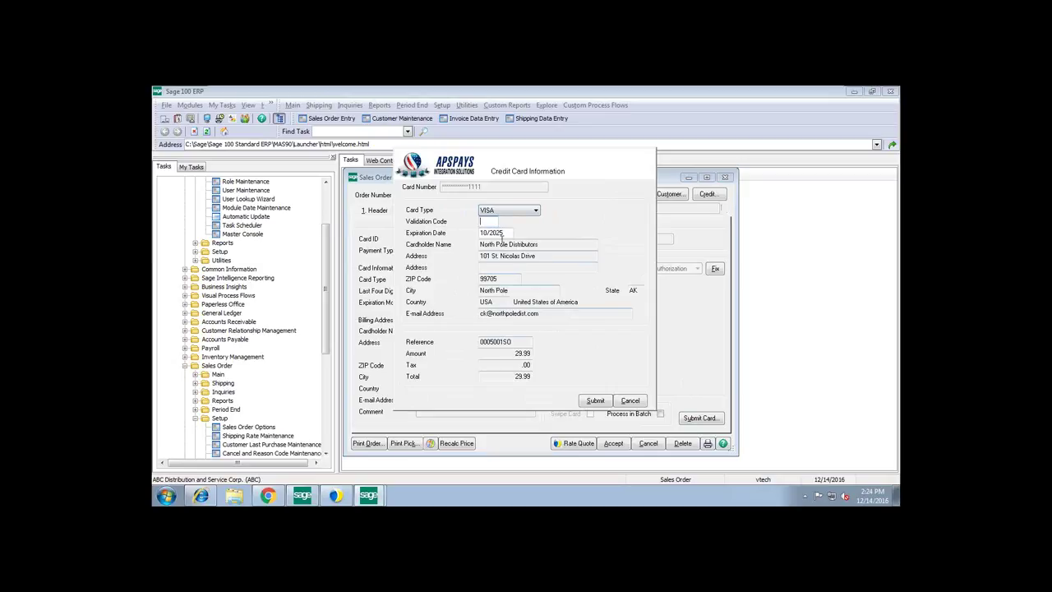
- Enter the card validation code, submit, and acknowledge the address and CVV match results
{"action": "type", "text": "$$$"}
{"action": "left_click", "coordinate": [594, 401]}
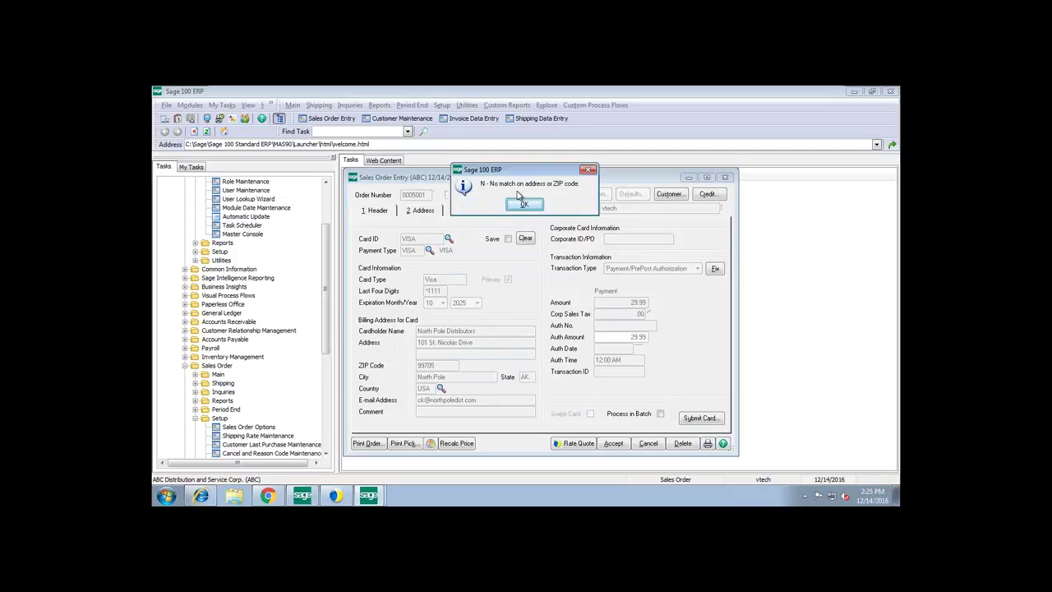
{"action": "left_click", "coordinate": [525, 205]}
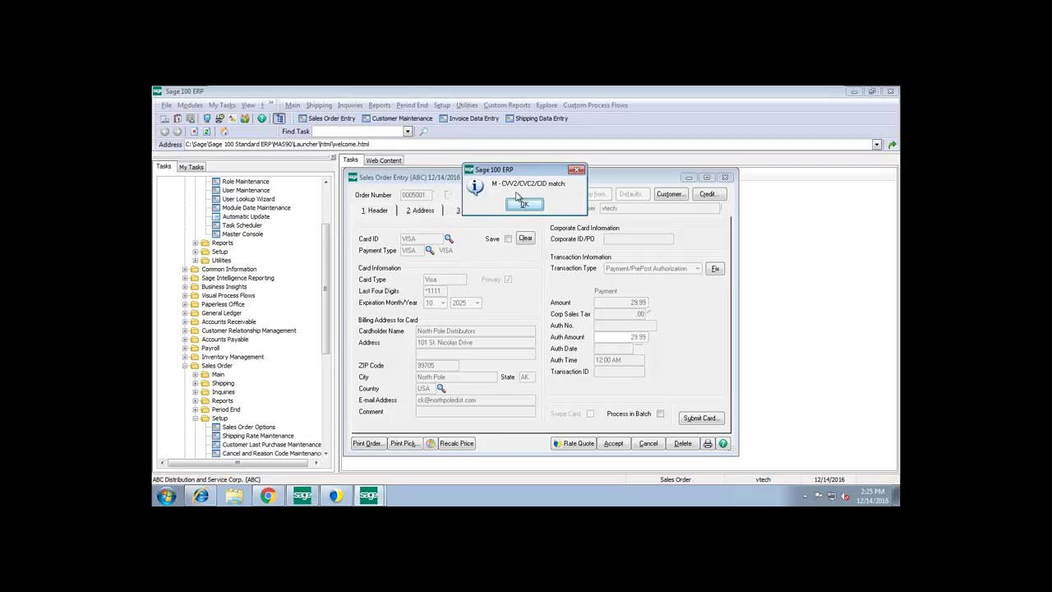
{"action": "left_click", "coordinate": [528, 205]}
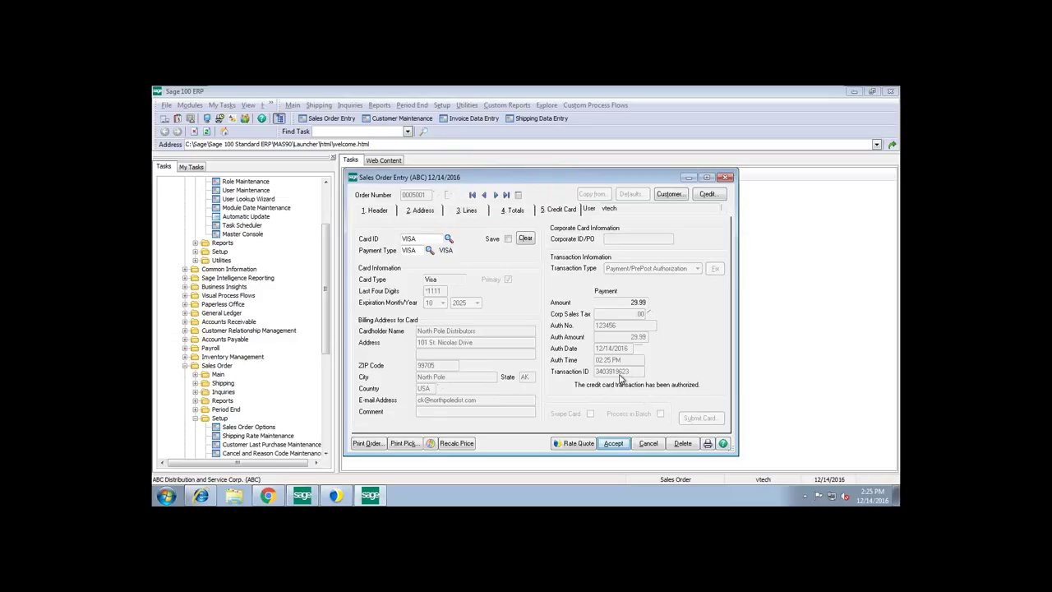
- Bring the Dashboard and eNotify Email Viewer forward, then show the American Payment Solutions page
{"action": "left_click", "coordinate": [204, 496]}
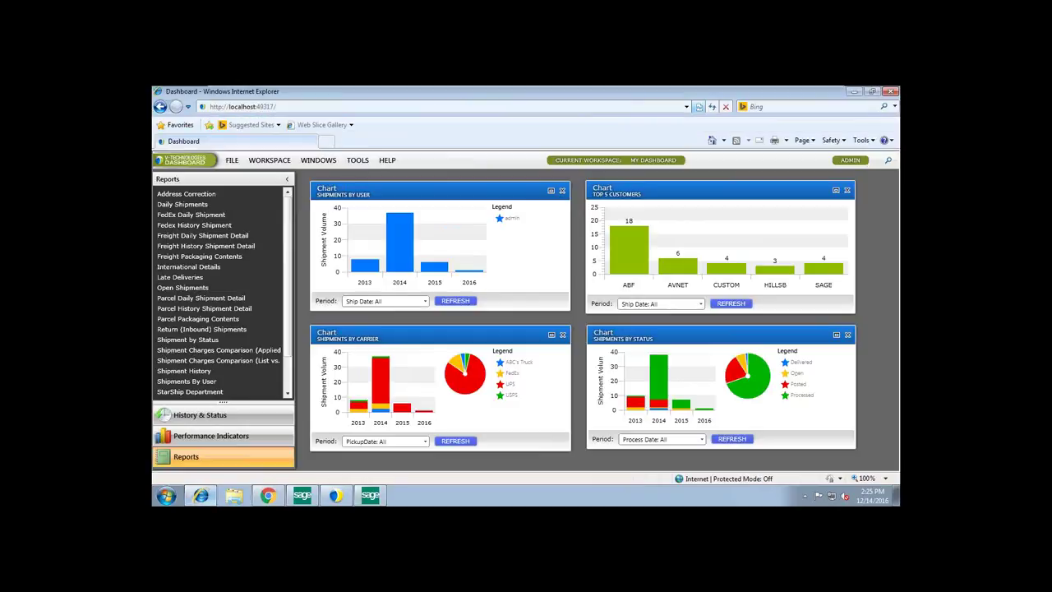
{"action": "left_click", "coordinate": [263, 496]}
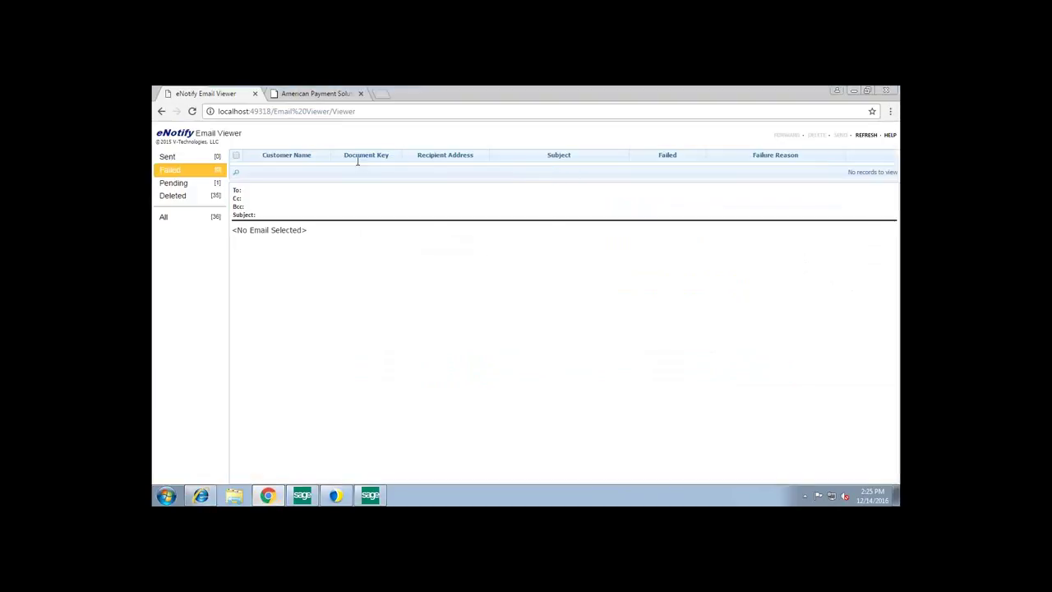
{"action": "left_click", "coordinate": [305, 95]}
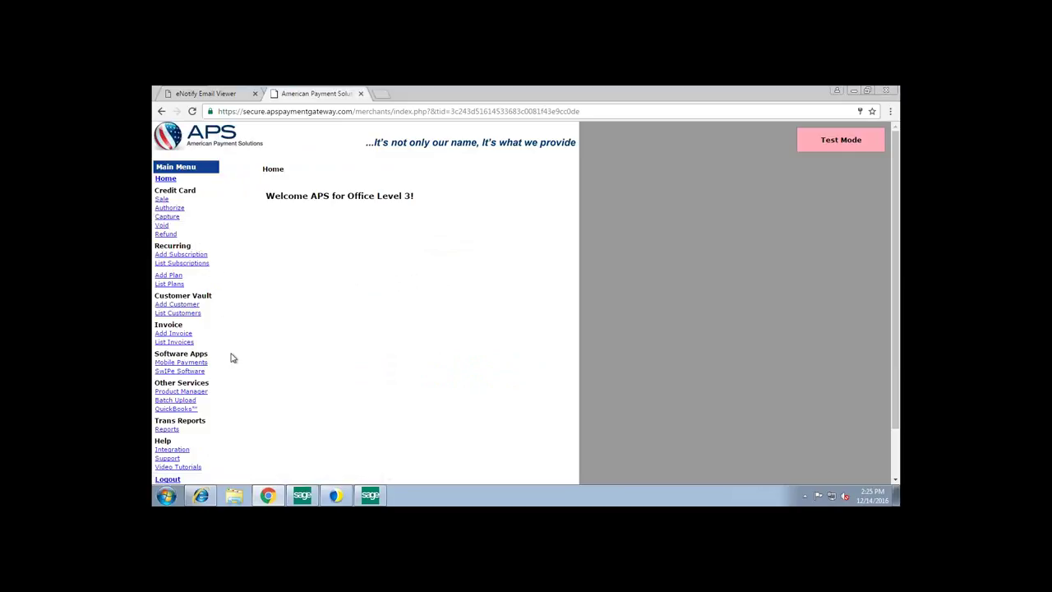
- Log in to the APS merchant control panel from Reports and dismiss the Test Mode notice
{"action": "left_click", "coordinate": [168, 429]}
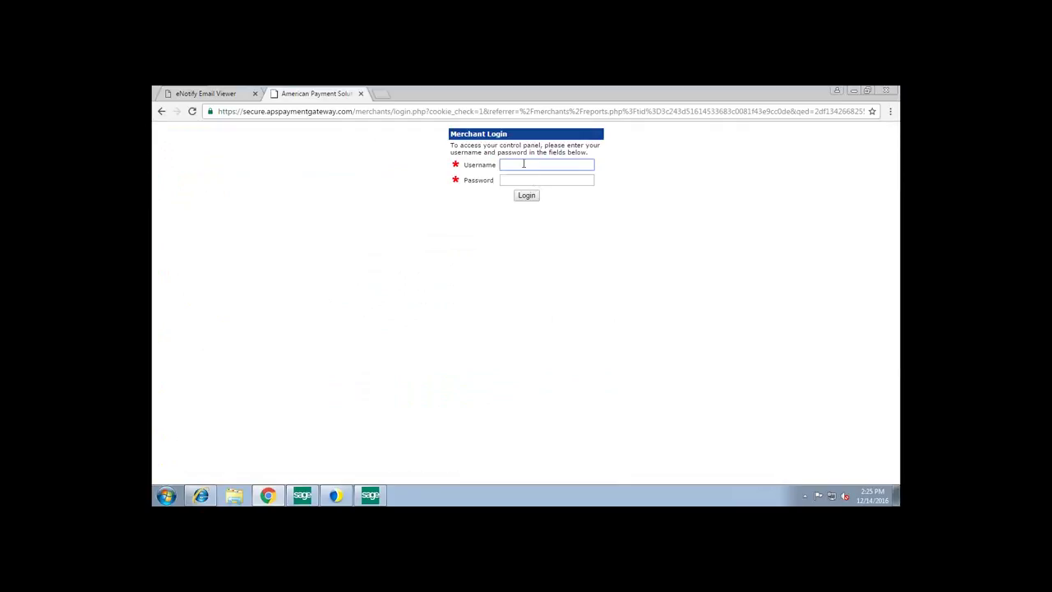
{"action": "left_click", "coordinate": [520, 178]}
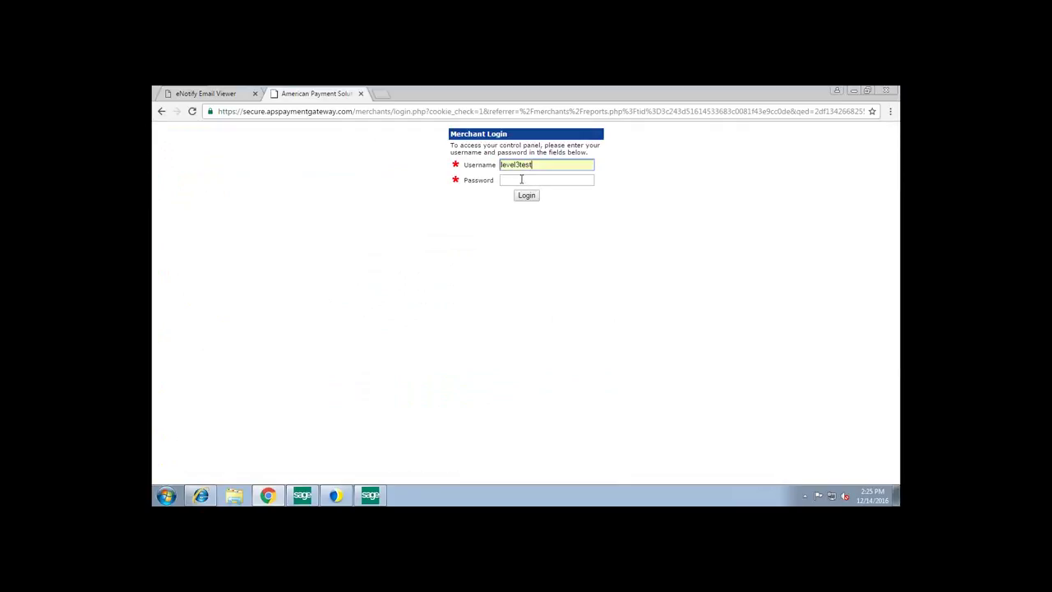
{"action": "left_click", "coordinate": [521, 179]}
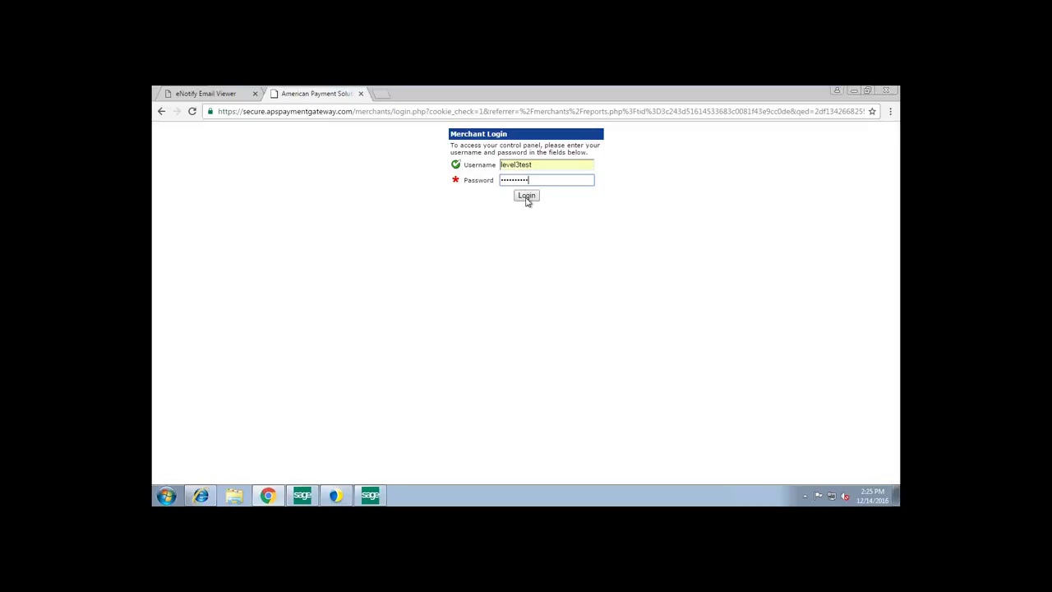
{"action": "left_click", "coordinate": [527, 197]}
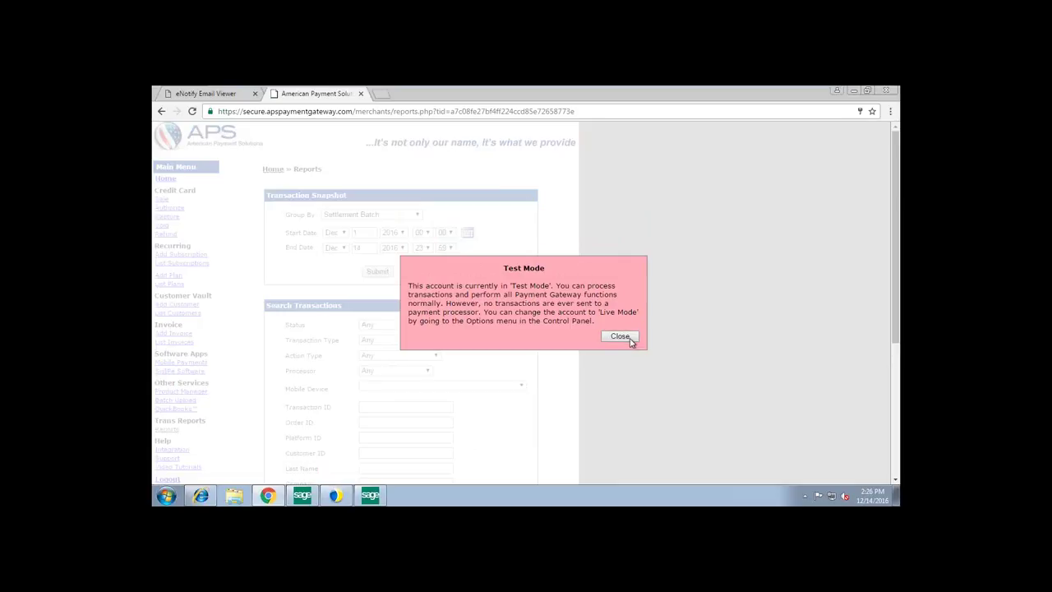
{"action": "left_click", "coordinate": [620, 337]}
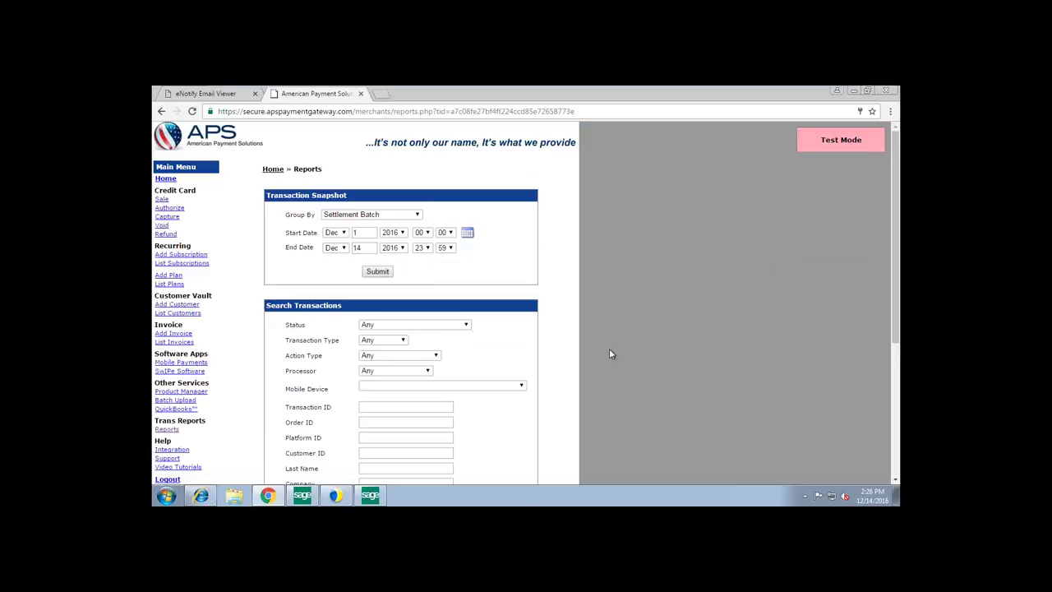
- Set the transaction report Status filter to Any and run the search
{"action": "scroll", "coordinate": [609, 353], "scroll_direction": "down", "scroll_amount": 2}
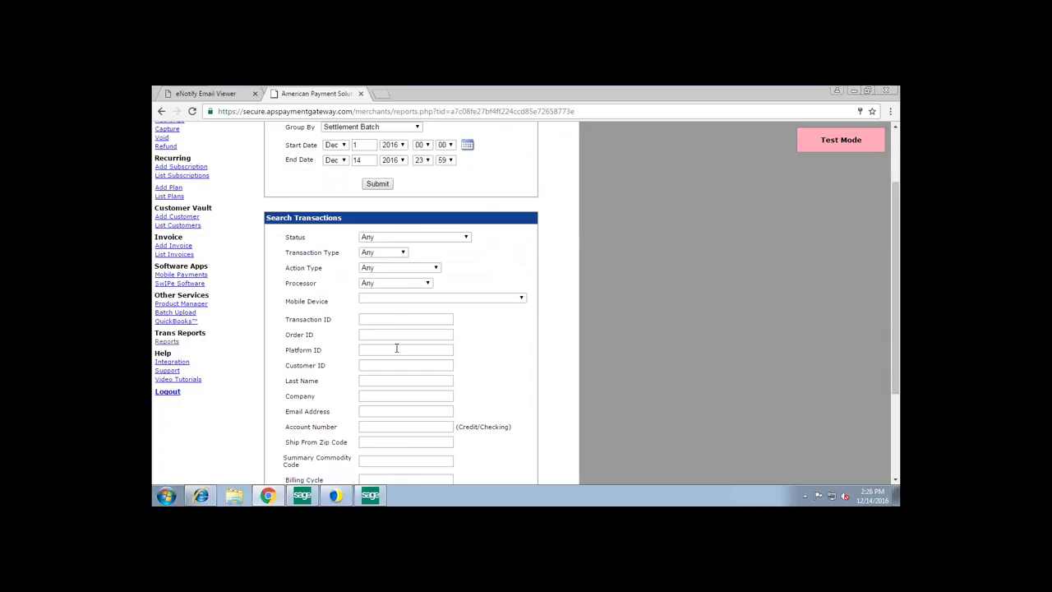
{"action": "left_click", "coordinate": [467, 238]}
{"action": "left_click", "coordinate": [467, 238]}
{"action": "key", "text": "Down"}
{"action": "key", "text": "Down"}
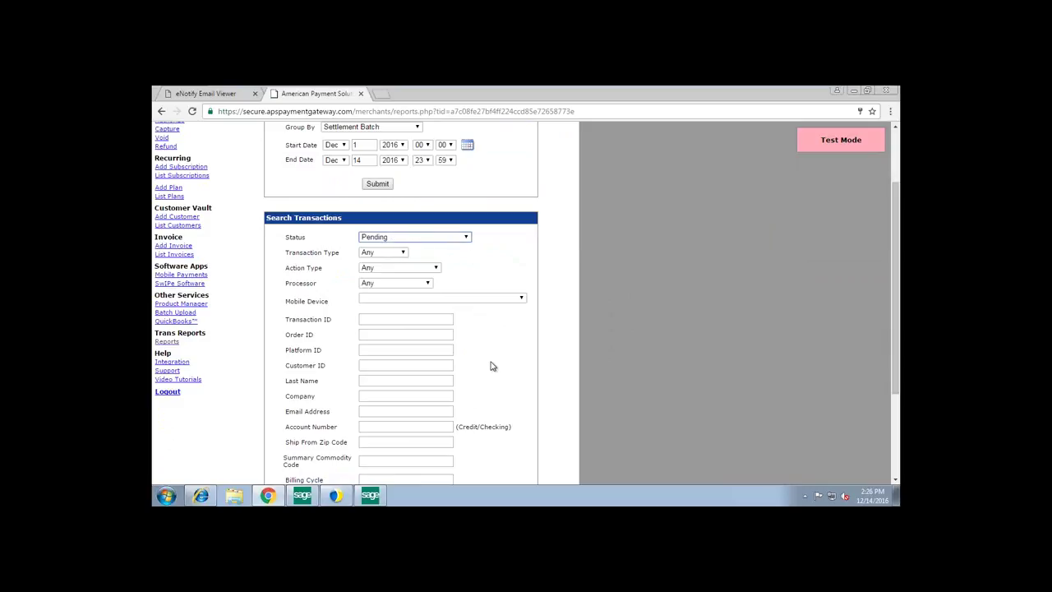
{"action": "left_click", "coordinate": [469, 238]}
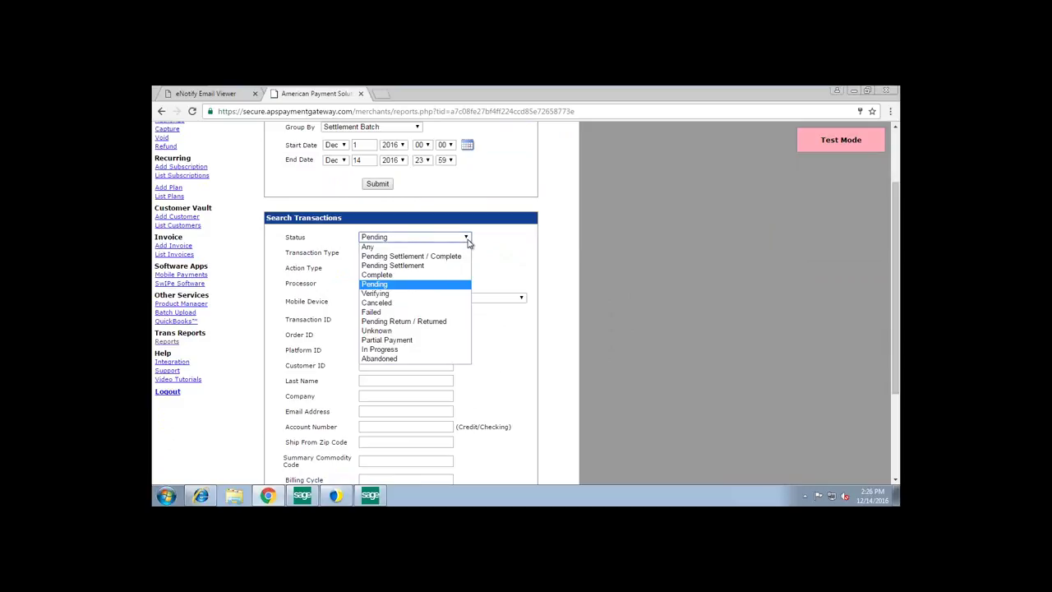
{"action": "left_click", "coordinate": [423, 248]}
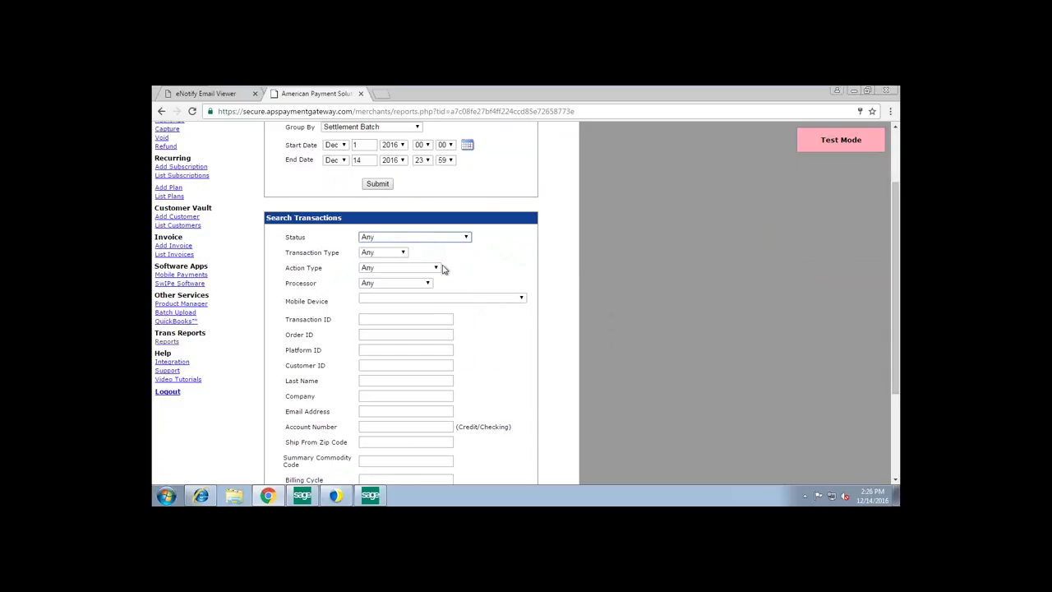
{"action": "scroll", "coordinate": [485, 374], "scroll_direction": "down", "scroll_amount": 3}
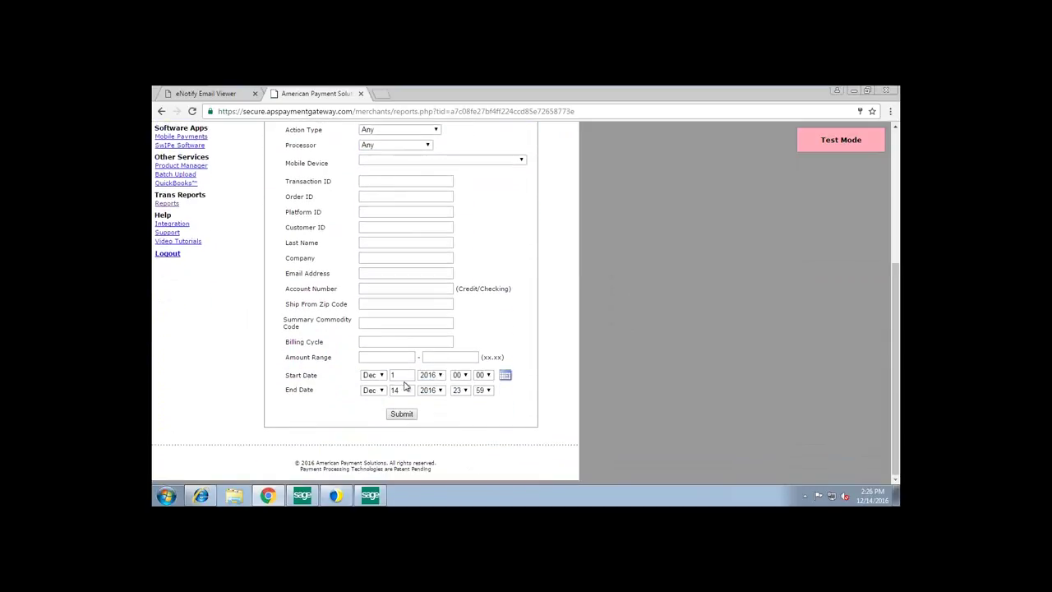
{"action": "left_click", "coordinate": [404, 375]}
{"action": "left_click", "coordinate": [404, 414]}
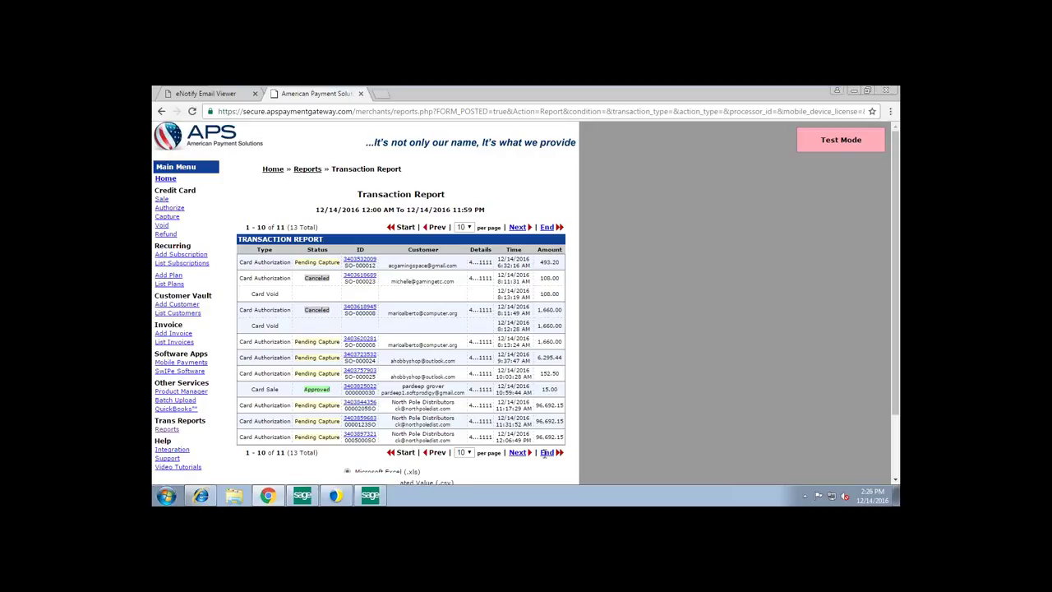
- Go to the report's last page and open the last transaction's details
{"action": "left_click", "coordinate": [550, 453]}
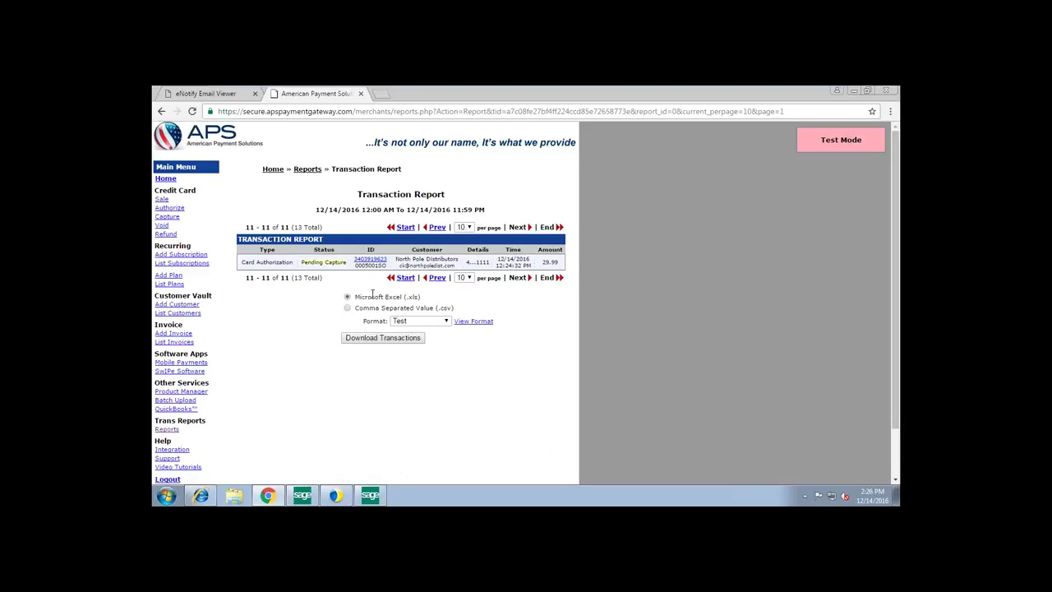
{"action": "left_click", "coordinate": [369, 495]}
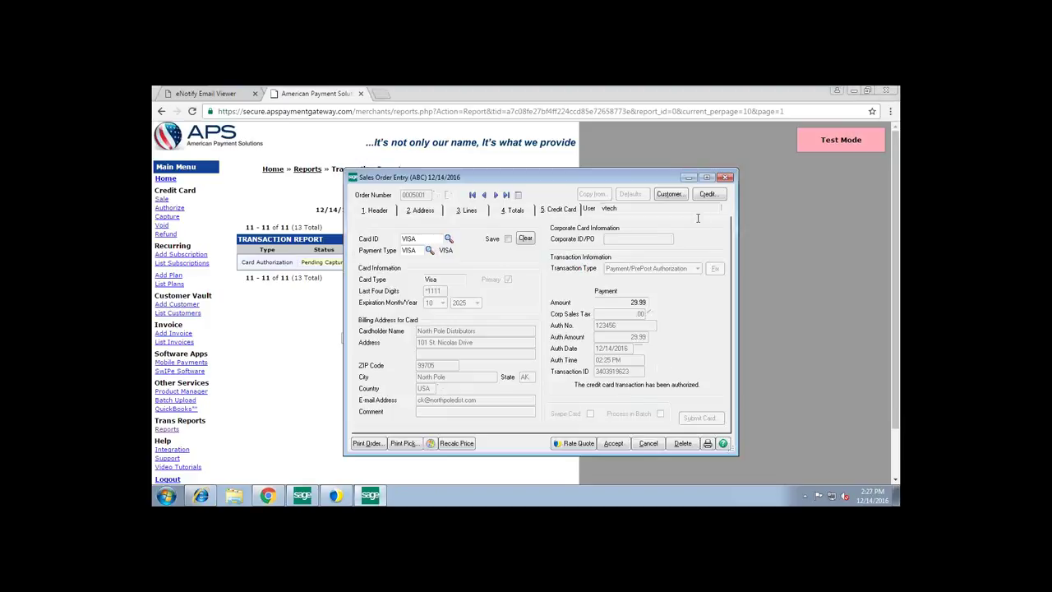
{"action": "left_click", "coordinate": [688, 179]}
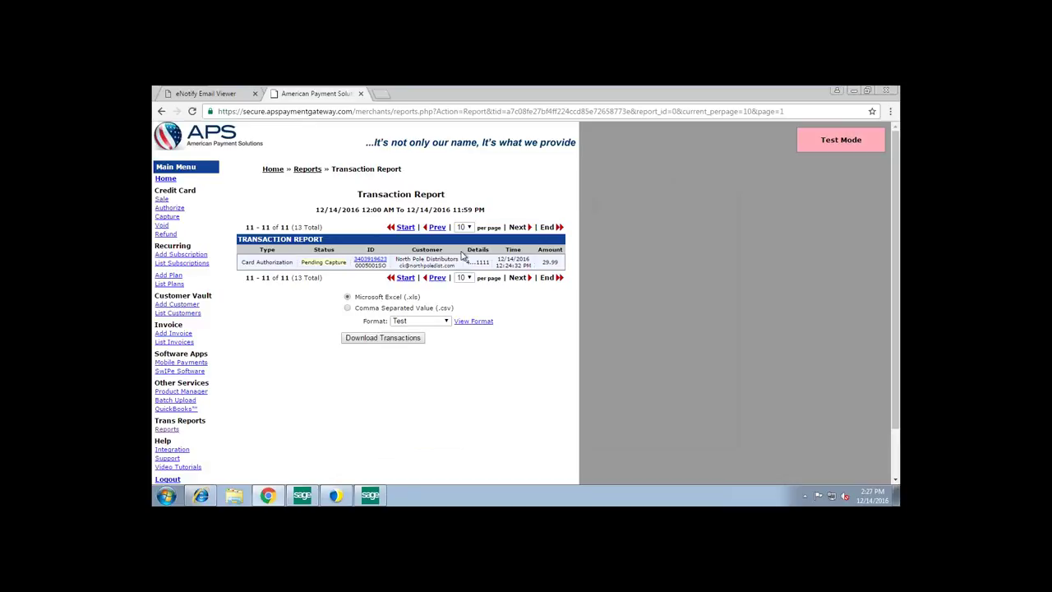
{"action": "left_click", "coordinate": [372, 261]}
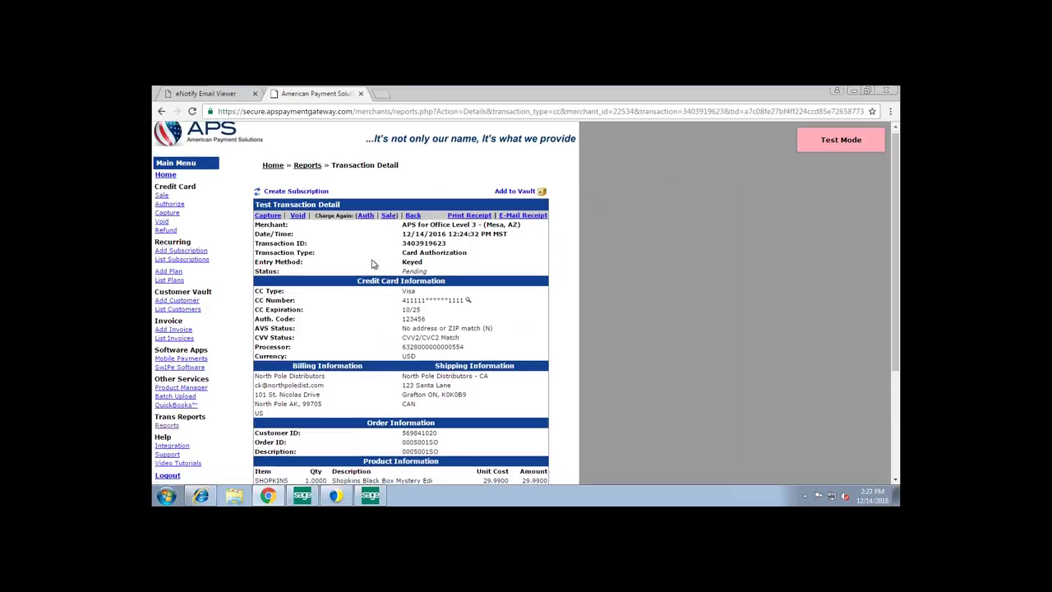
{"action": "scroll", "coordinate": [373, 263], "scroll_direction": "down", "scroll_amount": 3}
{"action": "scroll", "coordinate": [372, 263], "scroll_direction": "down", "scroll_amount": 3}
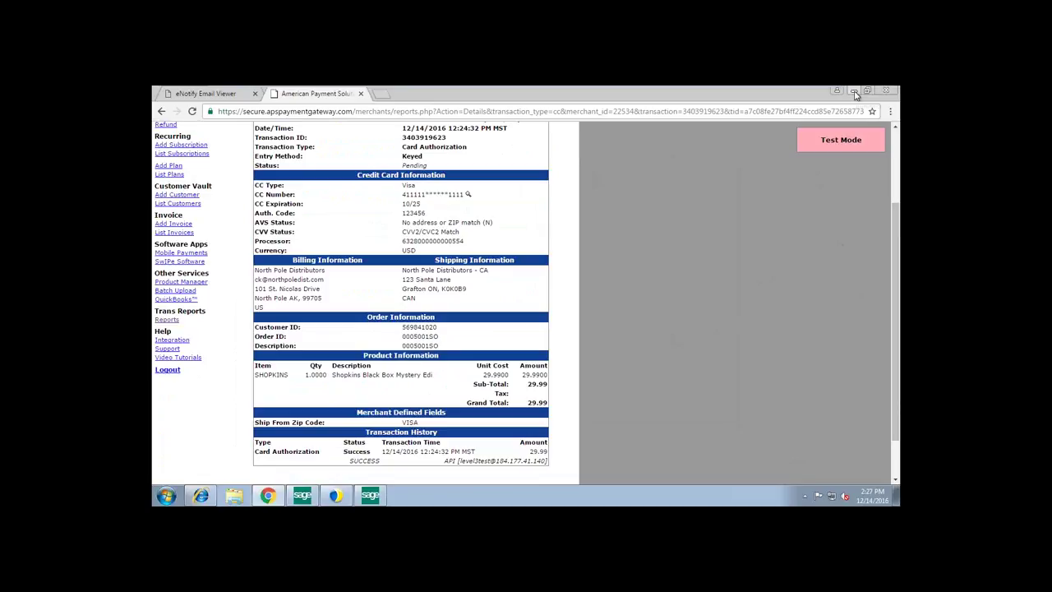
- Minimize Chrome, make VMware full screen, and move then minimize Sales Order Entry
{"action": "left_click", "coordinate": [853, 91]}
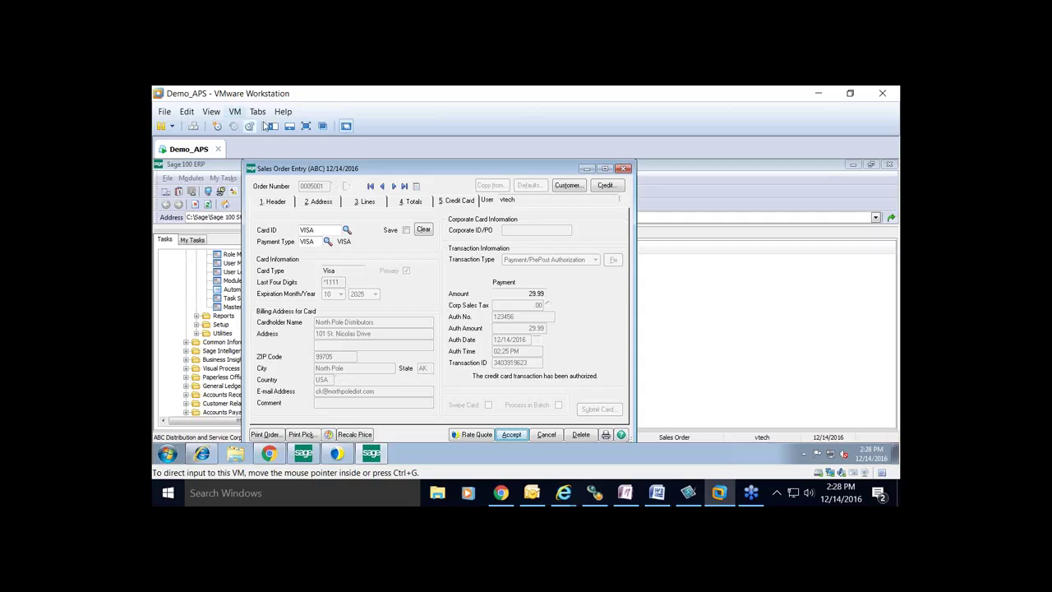
{"action": "left_click", "coordinate": [305, 126]}
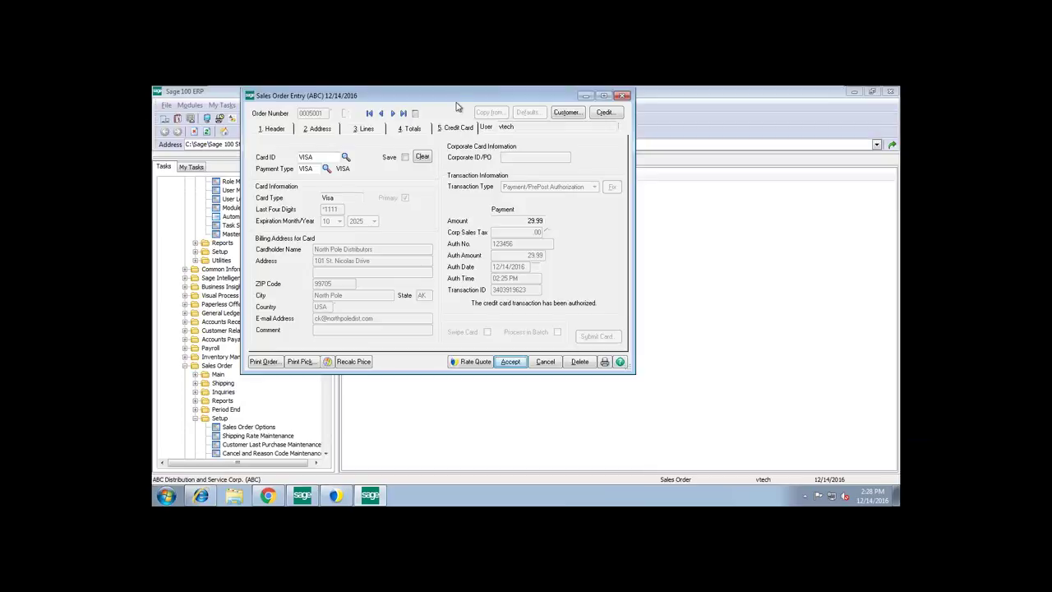
{"action": "left_click_drag", "start_coordinate": [450, 93], "coordinate": [482, 125]}
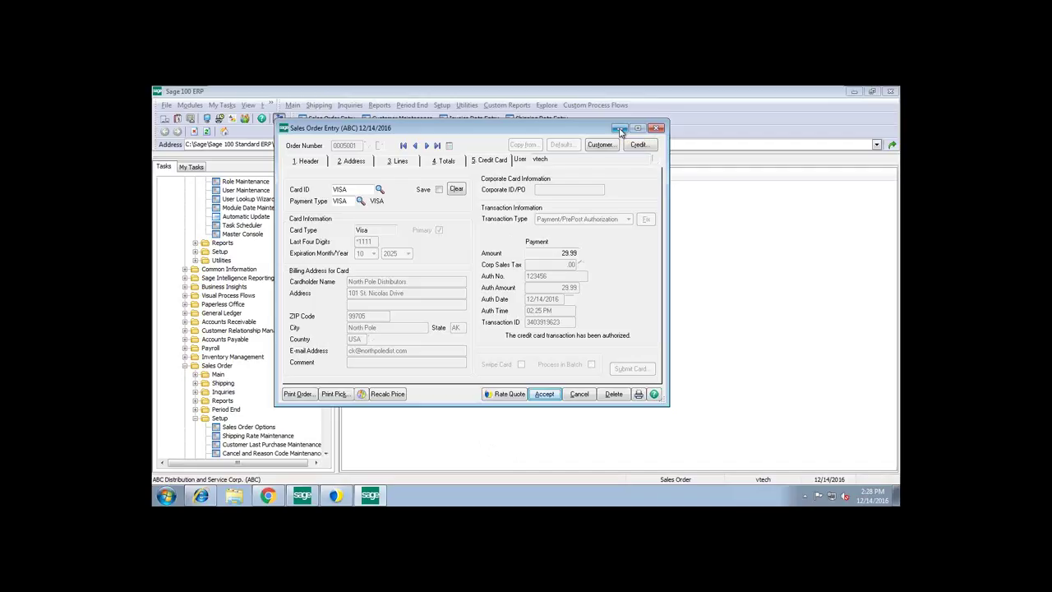
{"action": "left_click", "coordinate": [619, 129]}
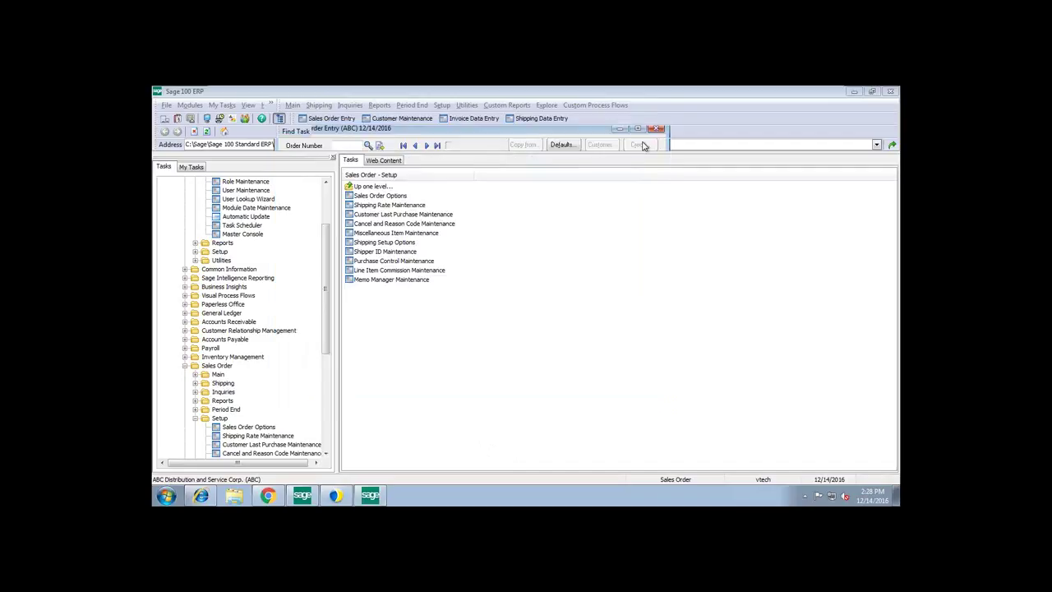
- Open StarShip's New Shipment window, make it taller and shift it slightly left
{"action": "left_click", "coordinate": [337, 500]}
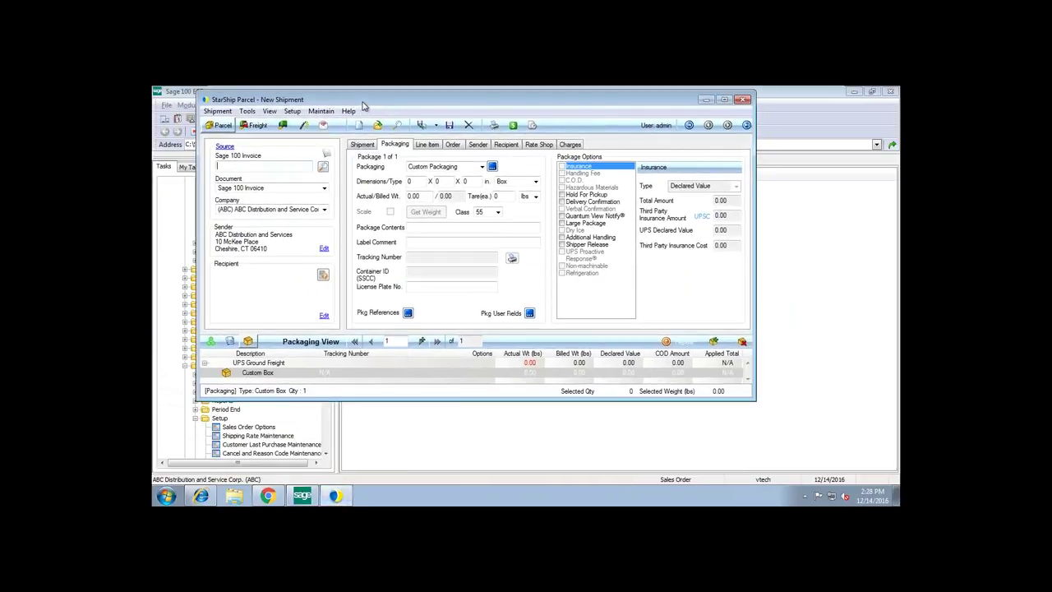
{"action": "left_click_drag", "start_coordinate": [757, 403], "coordinate": [757, 452]}
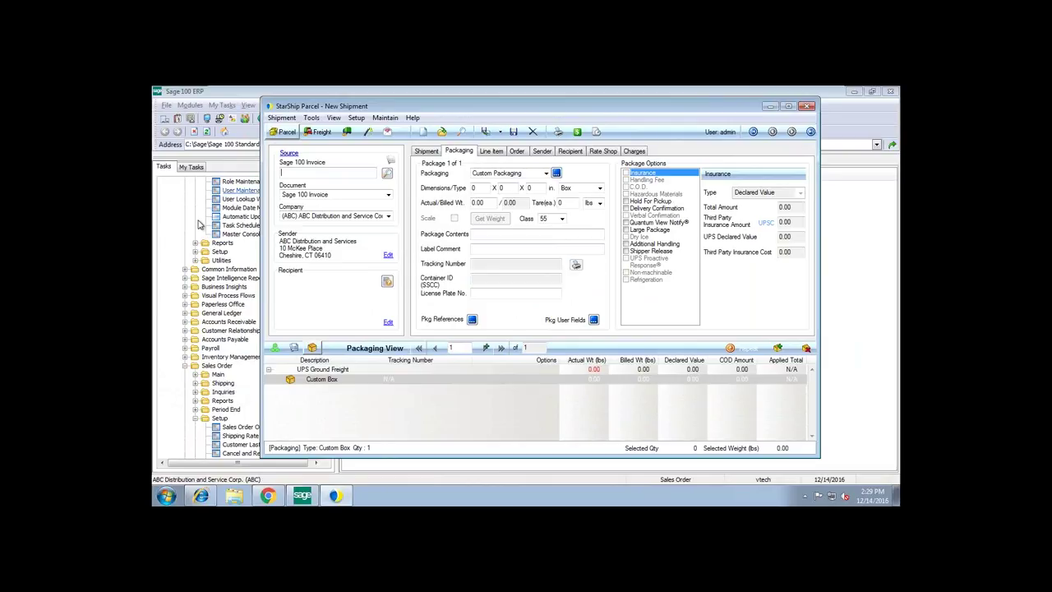
{"action": "left_click_drag", "start_coordinate": [308, 107], "coordinate": [285, 105]}
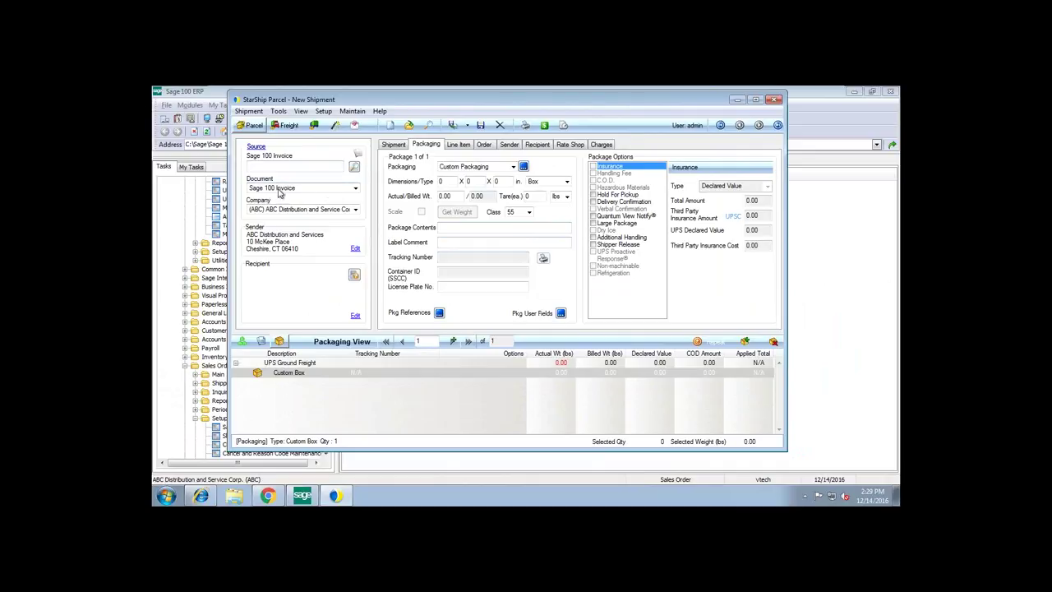
{"action": "left_click", "coordinate": [279, 189]}
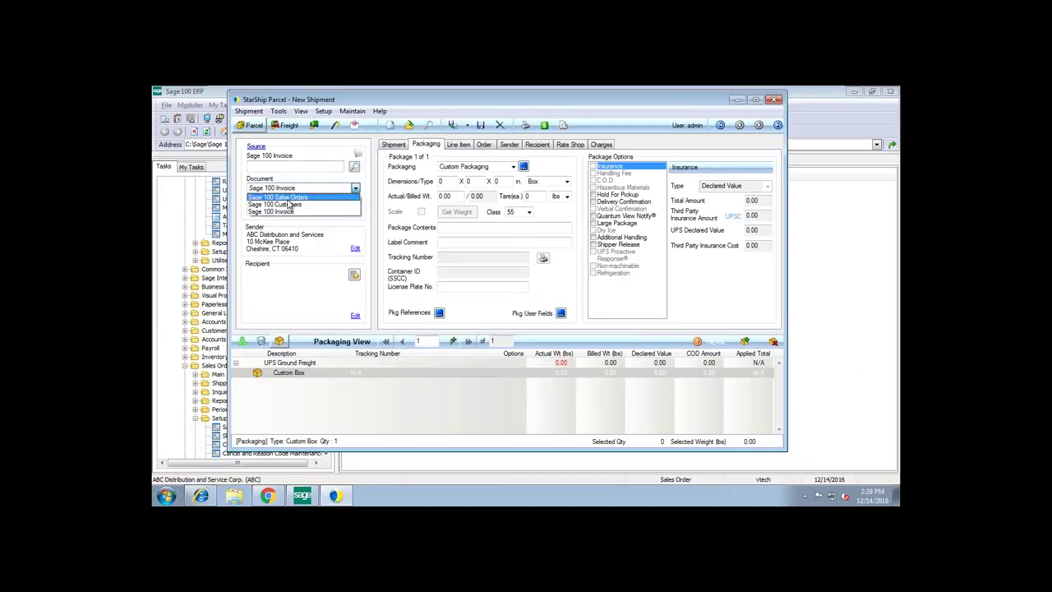
{"action": "left_click", "coordinate": [284, 212]}
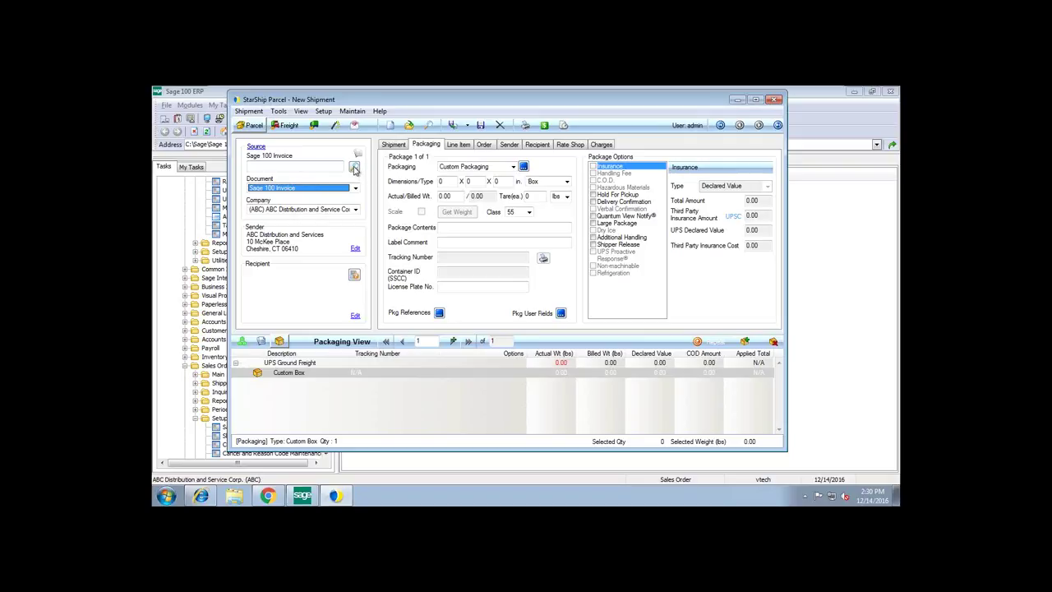
{"action": "left_click", "coordinate": [355, 167]}
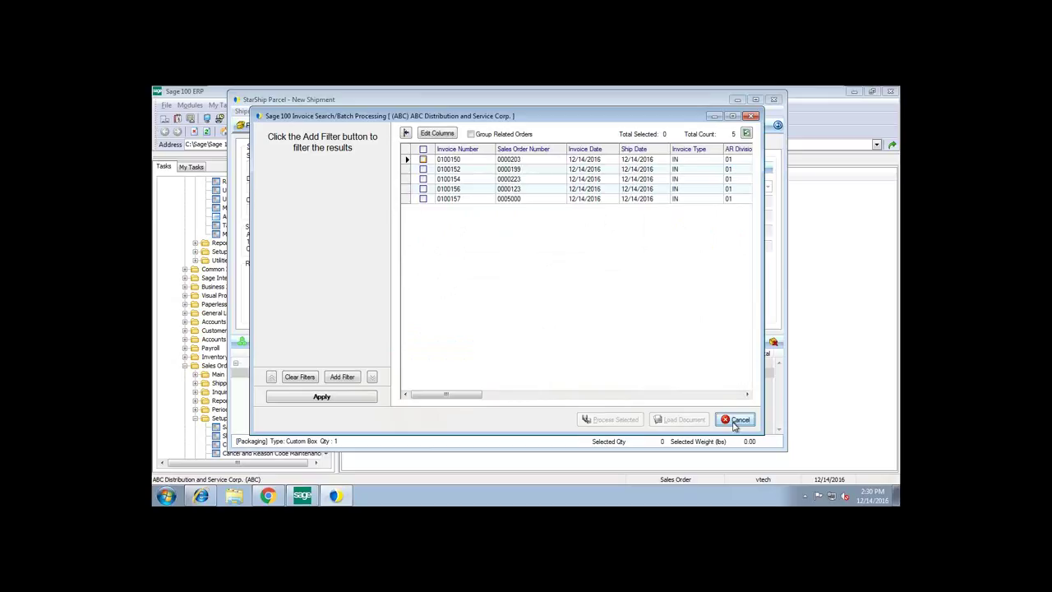
{"action": "left_click", "coordinate": [736, 421]}
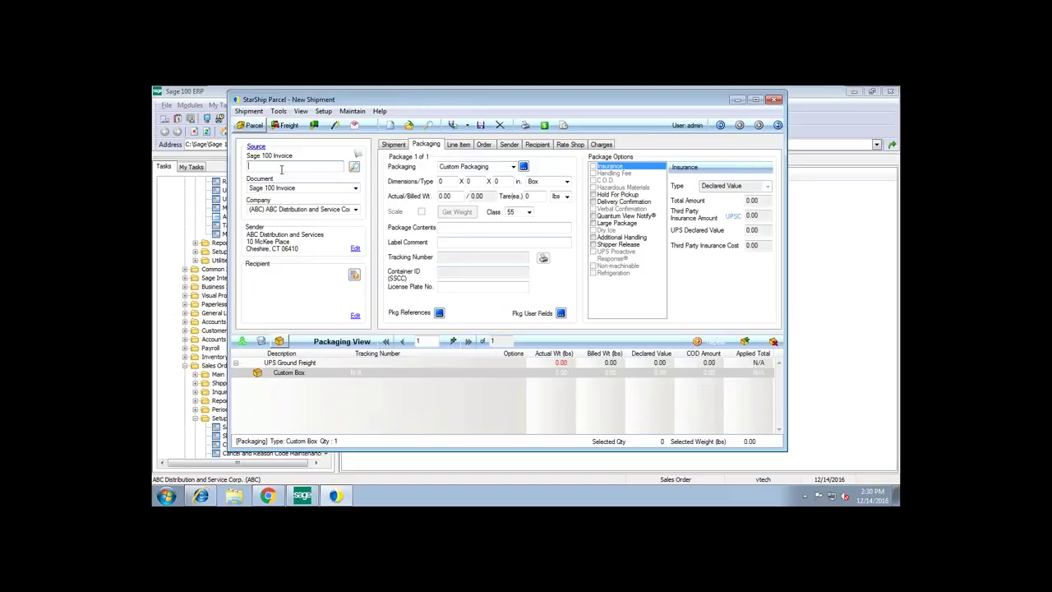
- Enter document number 5000 to load the invoice into the new shipment
{"action": "type", "text": "5000"}
{"action": "key", "text": "Return"}
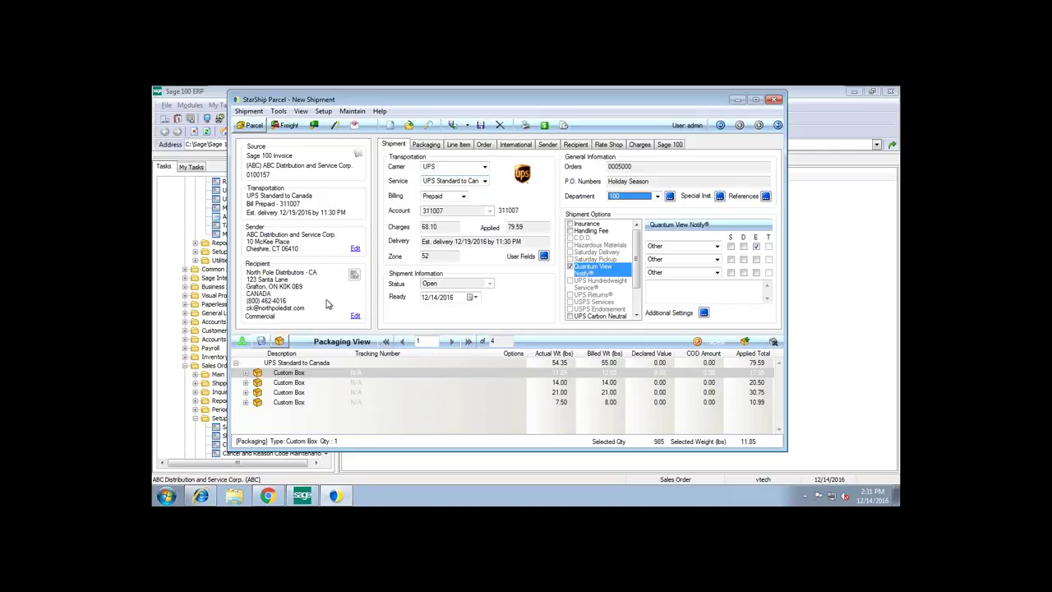
- Change the service to UPS Worldwide Saver, keeping UPS as the carrier
{"action": "left_click", "coordinate": [442, 185]}
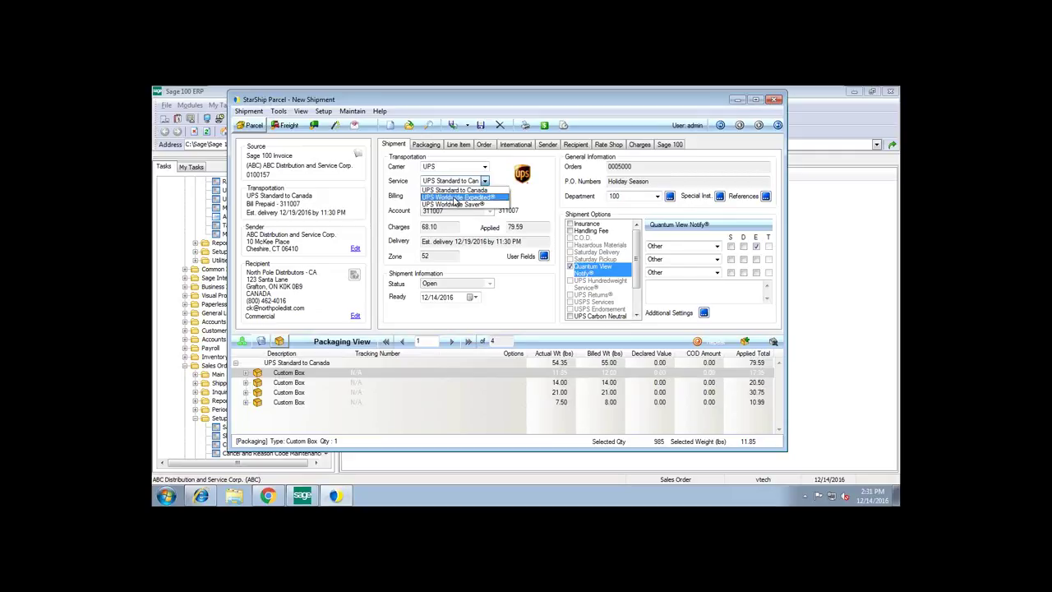
{"action": "left_click", "coordinate": [456, 205]}
{"action": "left_click", "coordinate": [433, 167]}
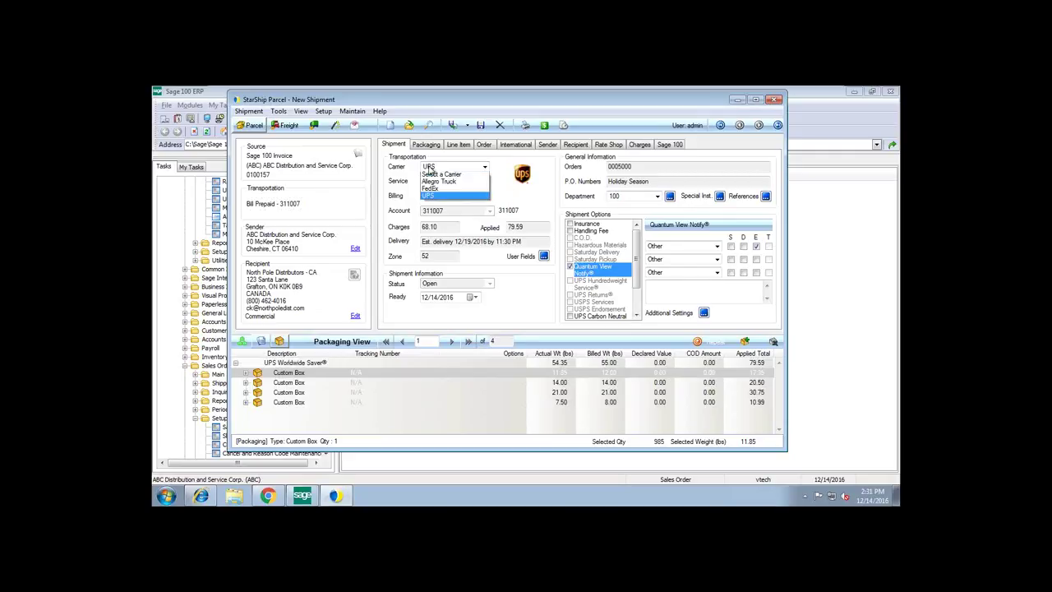
{"action": "left_click", "coordinate": [430, 169]}
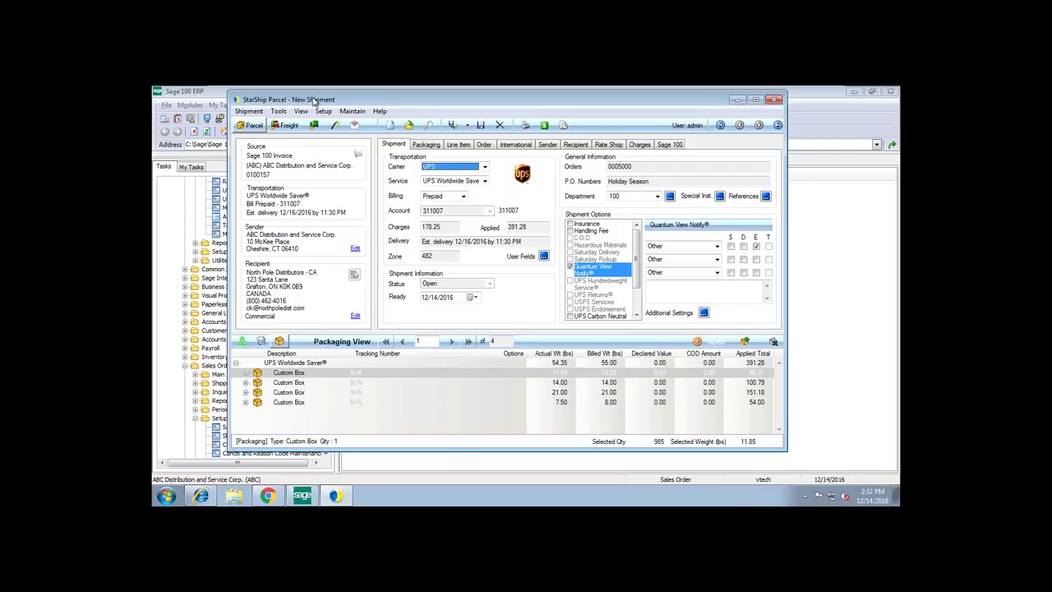
- Expand all package items in the Packaging View and enlarge the window to show more rows
{"action": "left_click_drag", "start_coordinate": [315, 101], "coordinate": [311, 97]}
{"action": "right_click", "coordinate": [249, 360]}
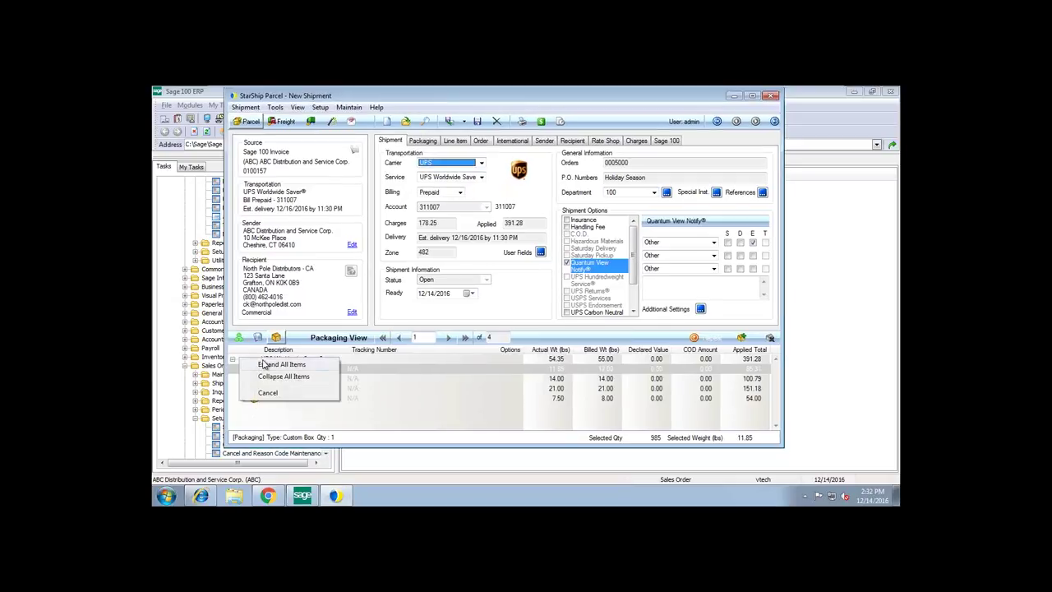
{"action": "left_click", "coordinate": [268, 366]}
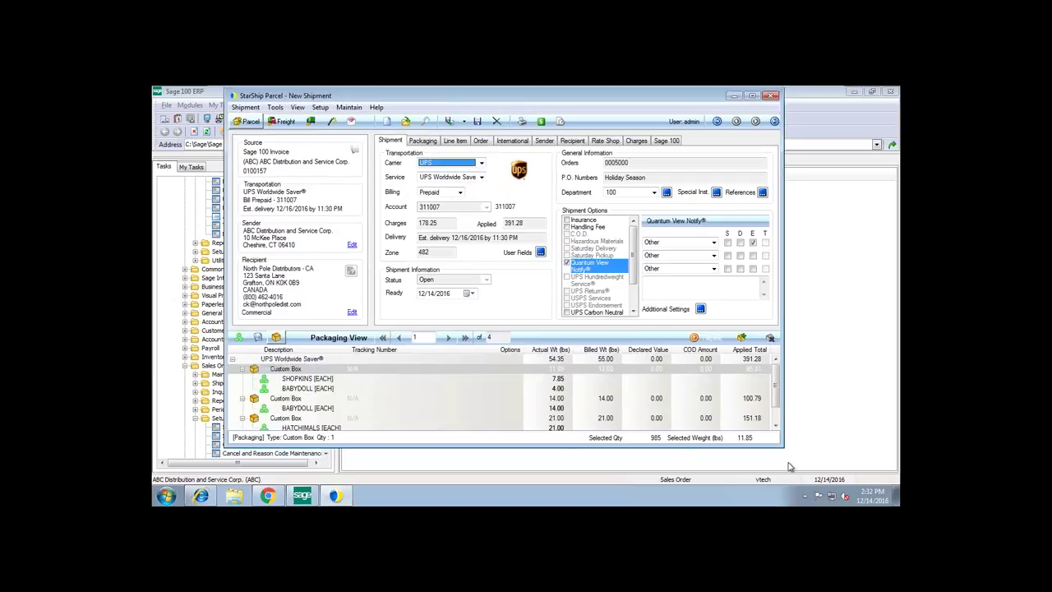
{"action": "left_click_drag", "start_coordinate": [783, 445], "coordinate": [783, 484]}
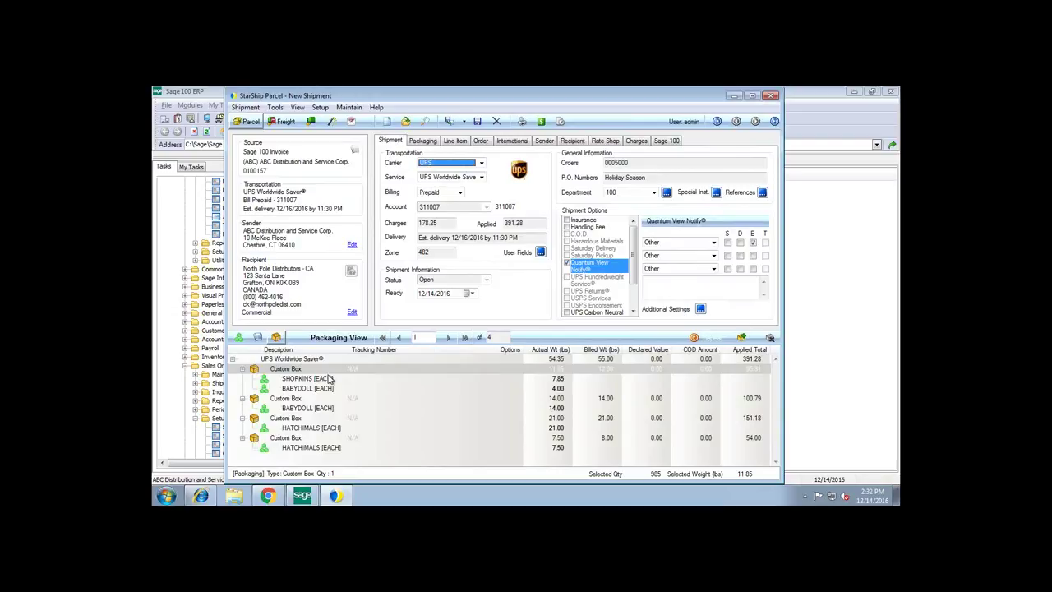
{"action": "left_click", "coordinate": [289, 370]}
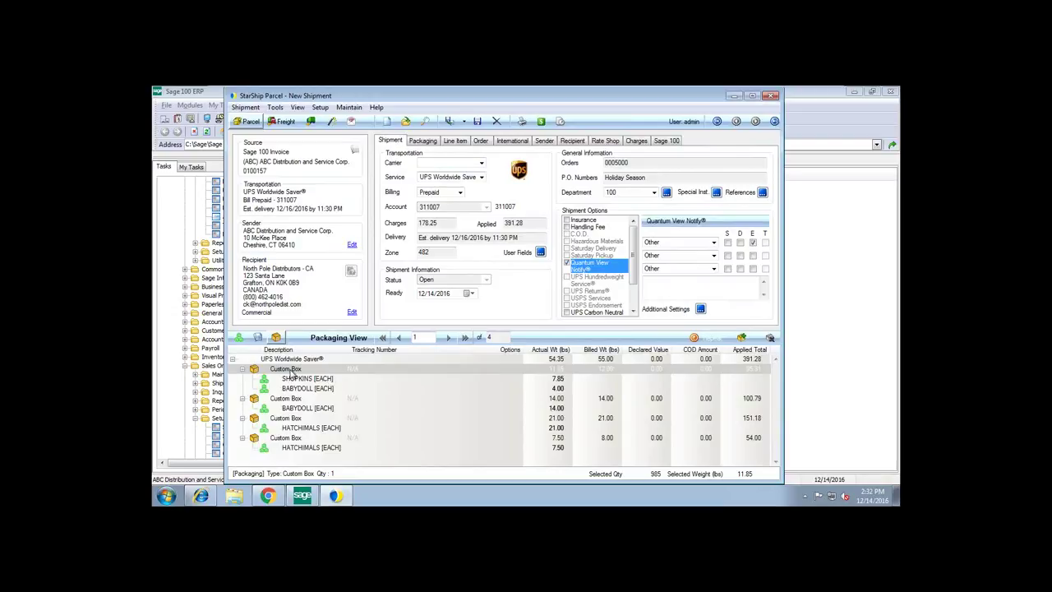
- Set package 1's packaging to Large Box and package 2's to Medium Box
{"action": "left_click", "coordinate": [464, 163]}
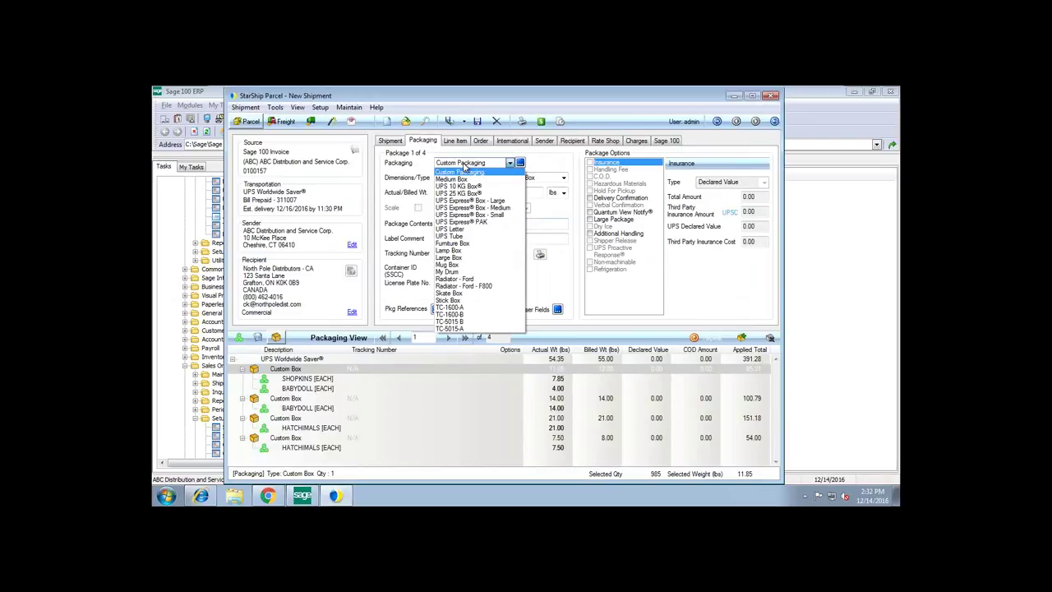
{"action": "left_click", "coordinate": [464, 258]}
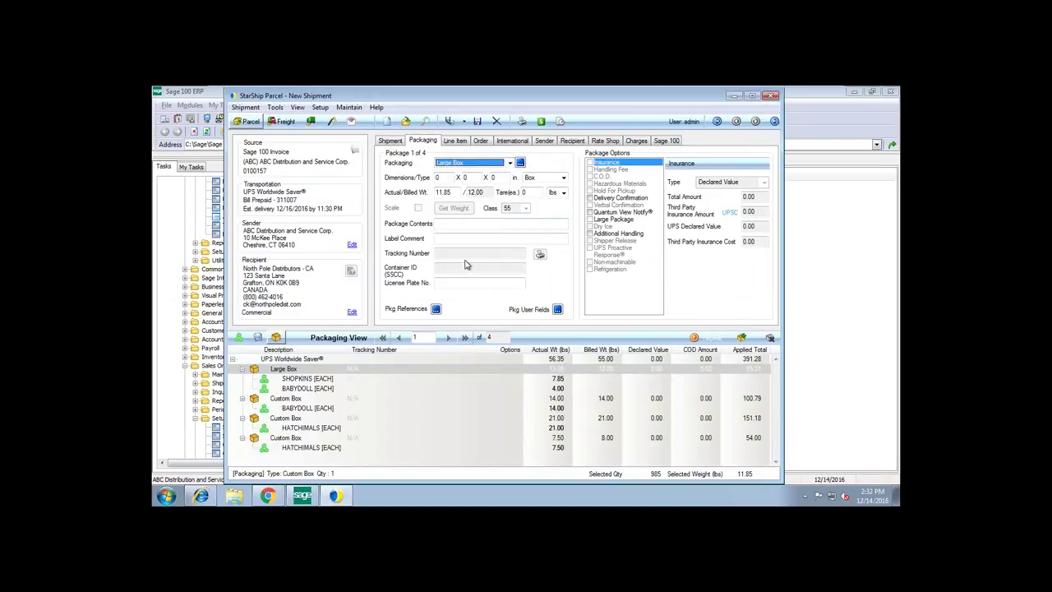
{"action": "left_click", "coordinate": [285, 378]}
{"action": "left_click", "coordinate": [466, 164]}
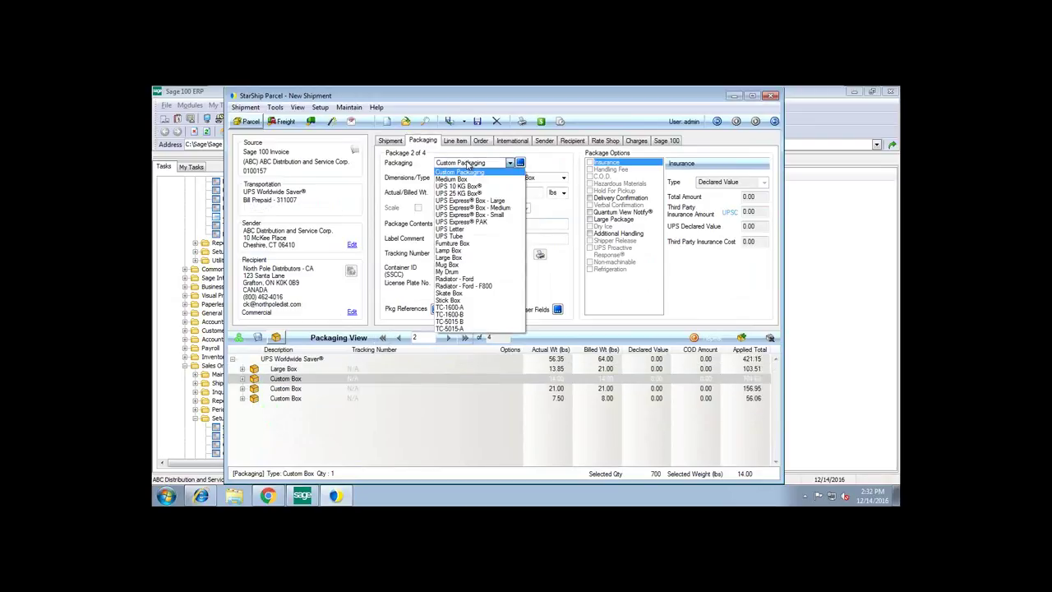
{"action": "left_click", "coordinate": [451, 178]}
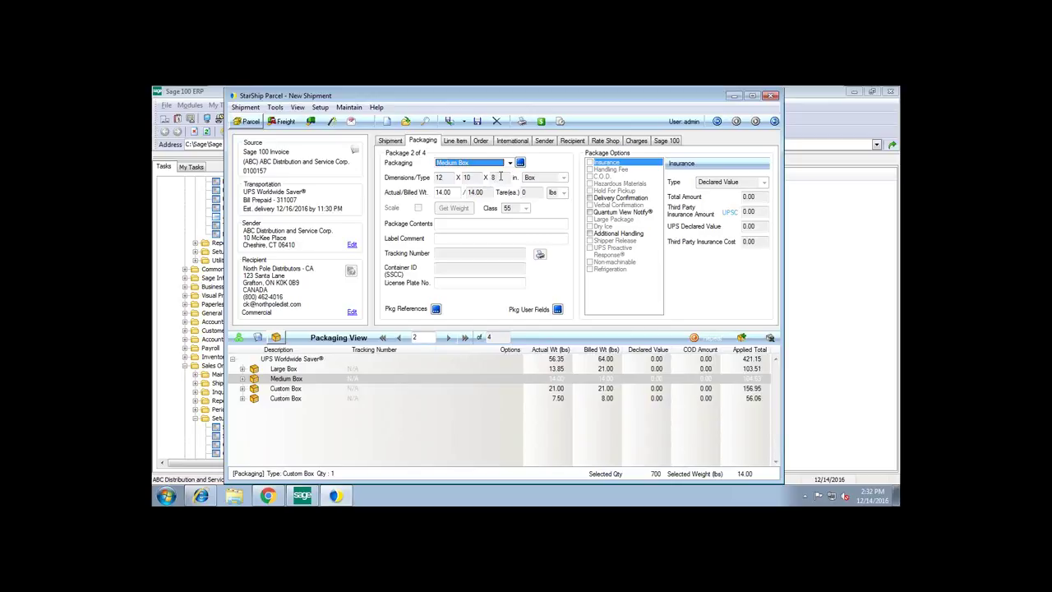
- Expand the 12 x 10 x 8 Medium Box and show its BABYDOLL line item details
{"action": "left_click", "coordinate": [444, 195]}
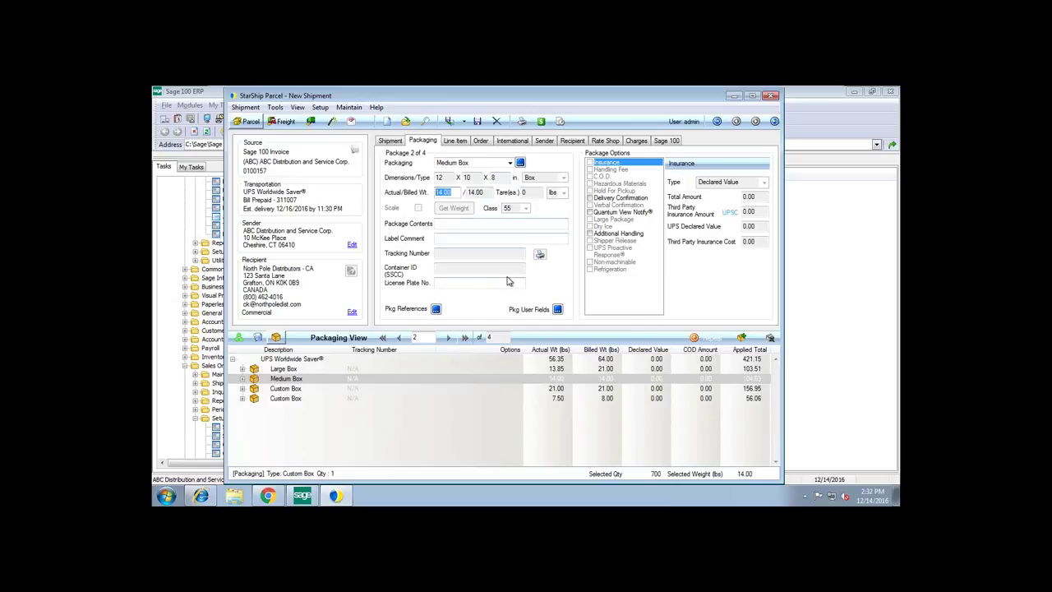
{"action": "left_click", "coordinate": [243, 379]}
{"action": "left_click", "coordinate": [296, 388]}
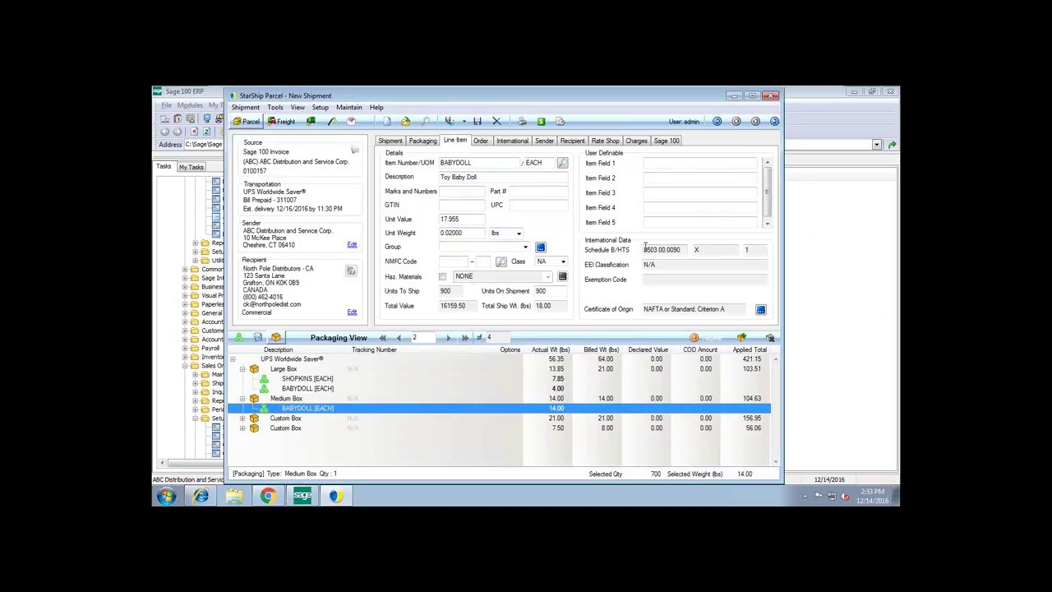
- Check BABYDOLL's commodity info and Schedule B code 9503.00.0090 without changes, then clear the line item panel
{"action": "left_click", "coordinate": [760, 309]}
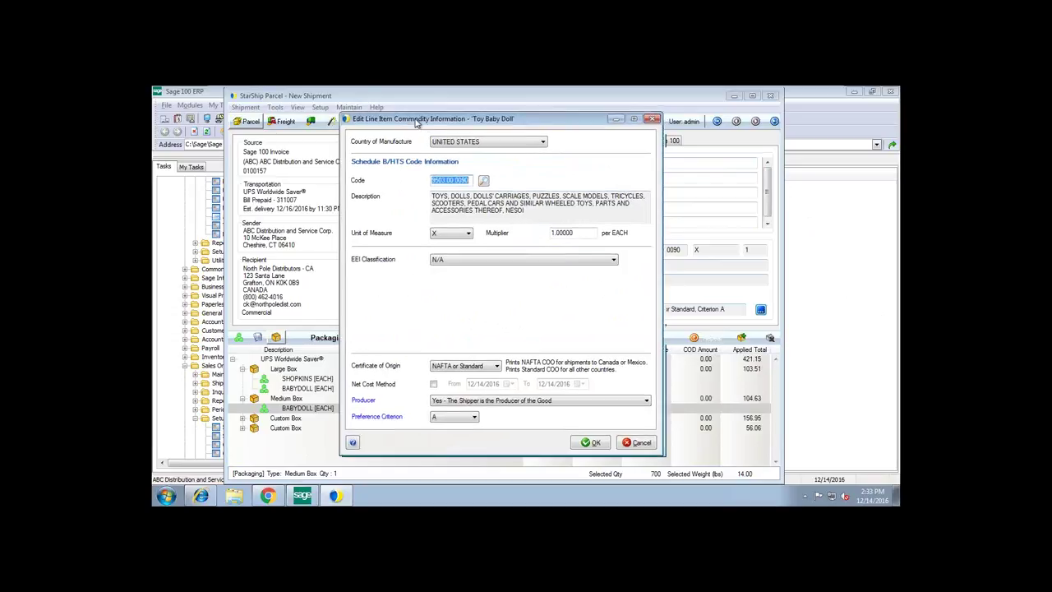
{"action": "left_click_drag", "start_coordinate": [416, 124], "coordinate": [363, 110]}
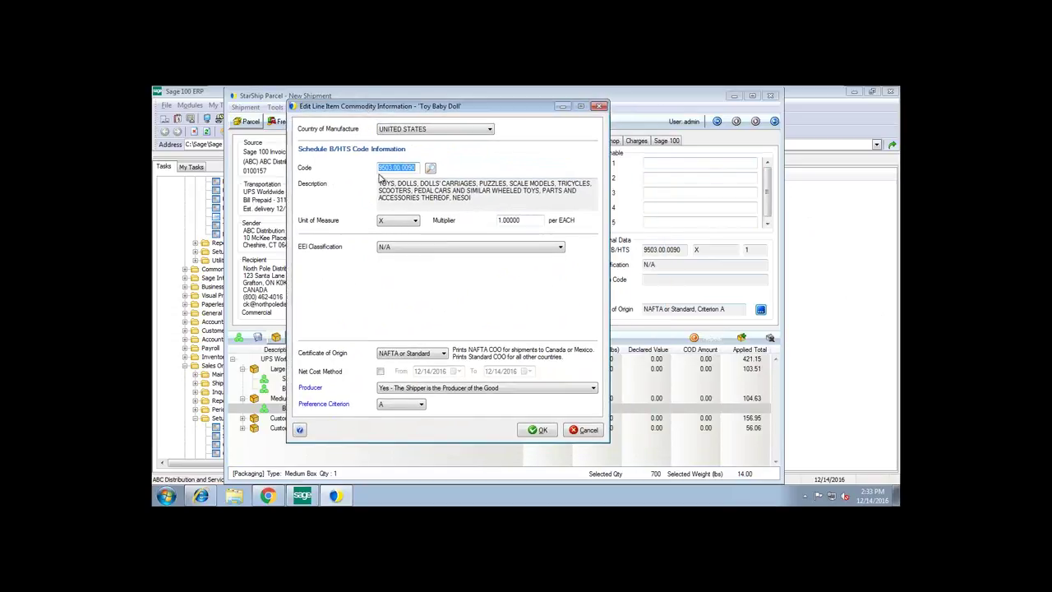
{"action": "left_click", "coordinate": [432, 169]}
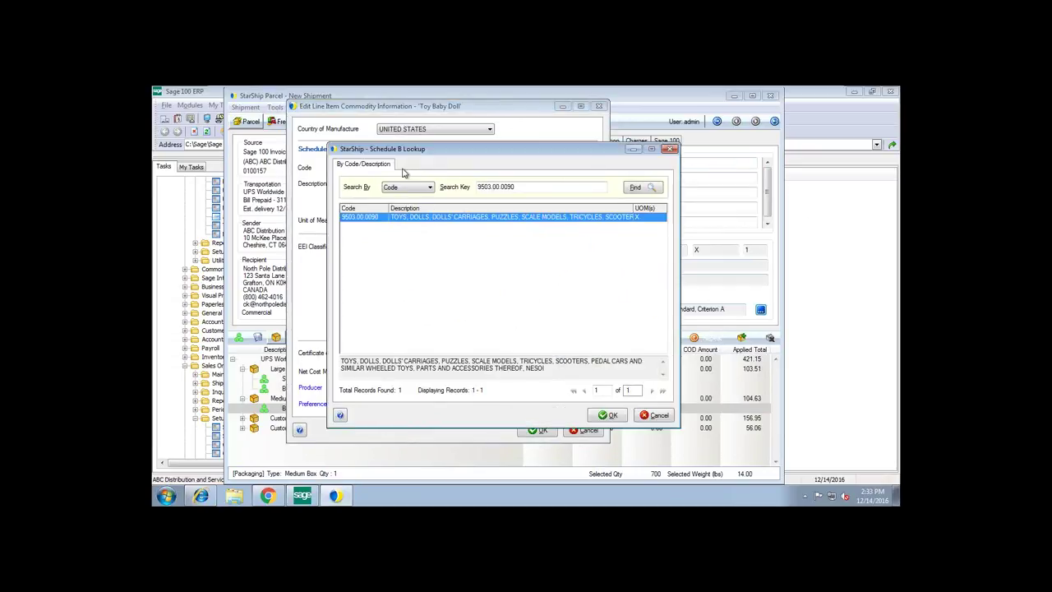
{"action": "left_click", "coordinate": [407, 189]}
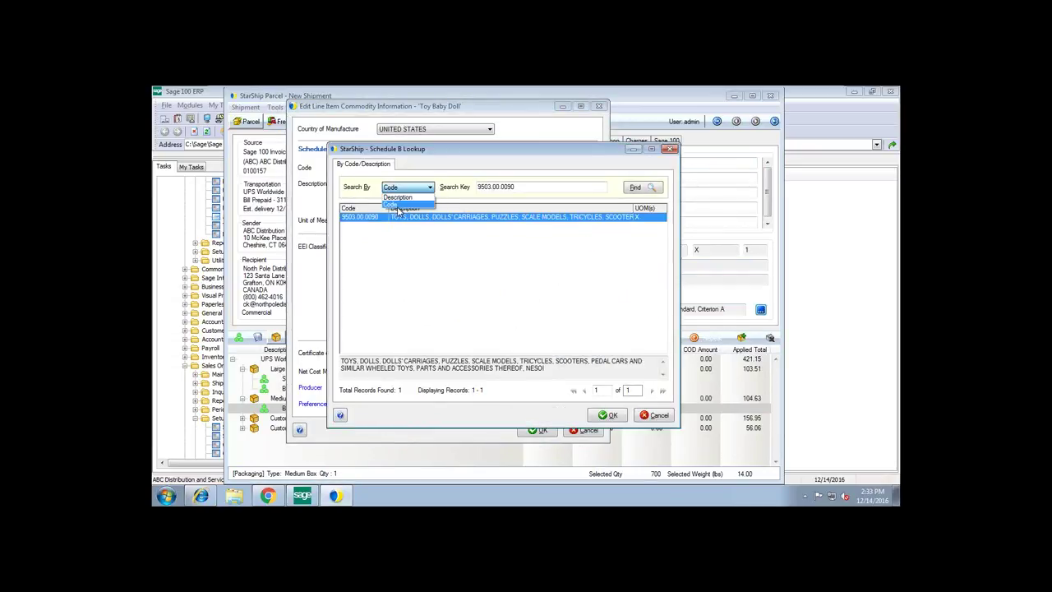
{"action": "left_click", "coordinate": [425, 174]}
{"action": "left_click", "coordinate": [655, 415]}
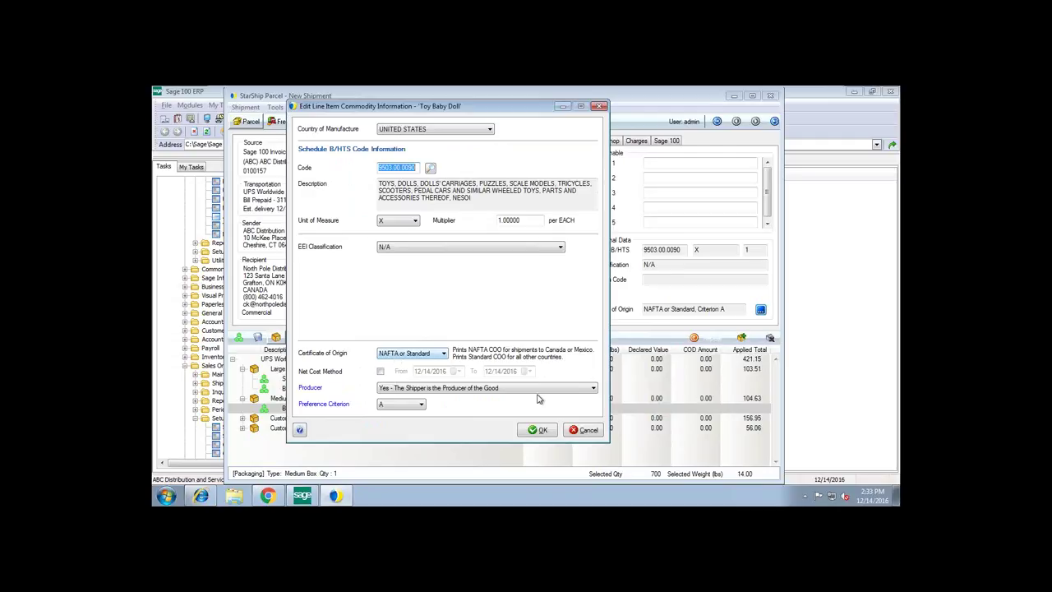
{"action": "left_click", "coordinate": [588, 431]}
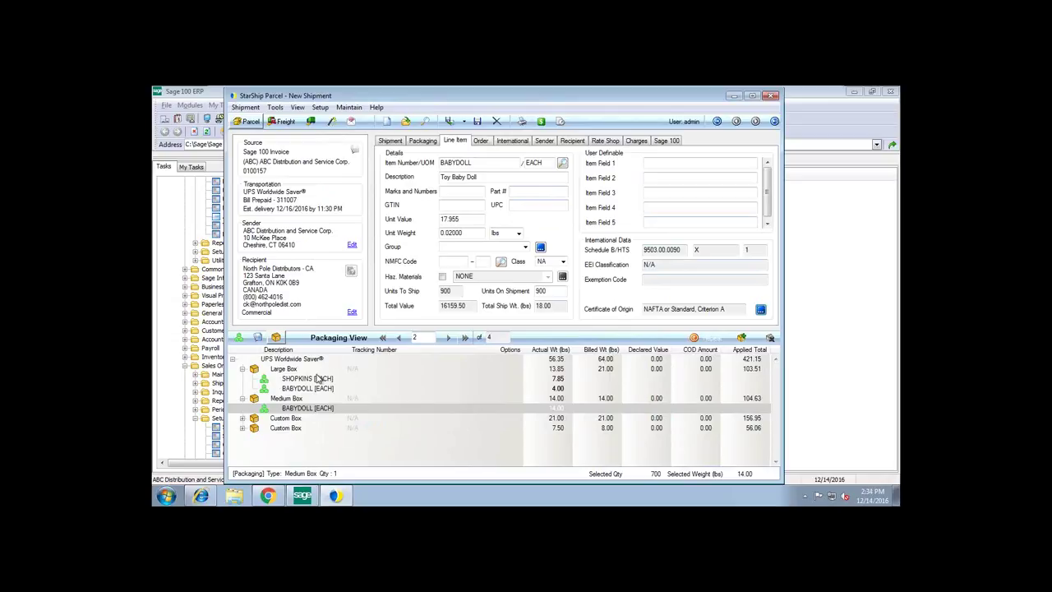
{"action": "left_click", "coordinate": [541, 122]}
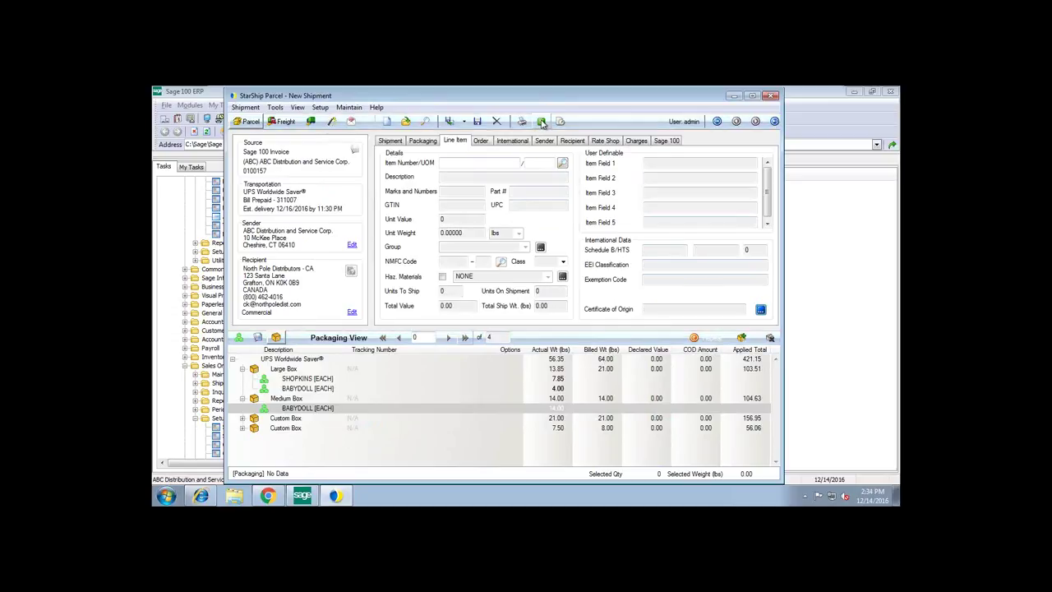
- Show UPS rate quotes with estimated delivery dates and contract charges, Worldwide Saver at 191.85
{"action": "left_click", "coordinate": [606, 141]}
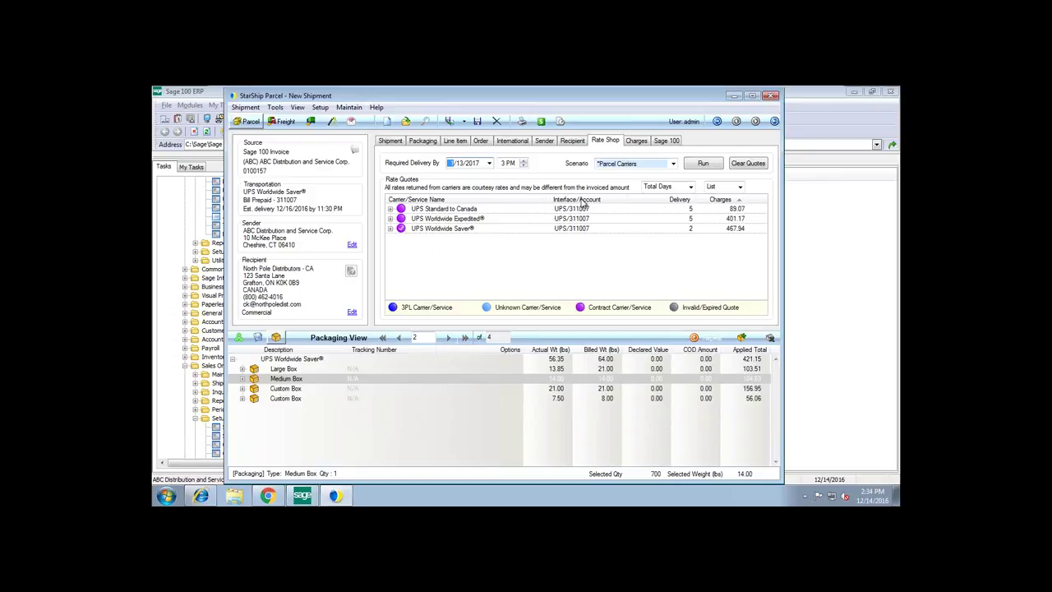
{"action": "left_click", "coordinate": [674, 187]}
{"action": "left_click", "coordinate": [670, 205]}
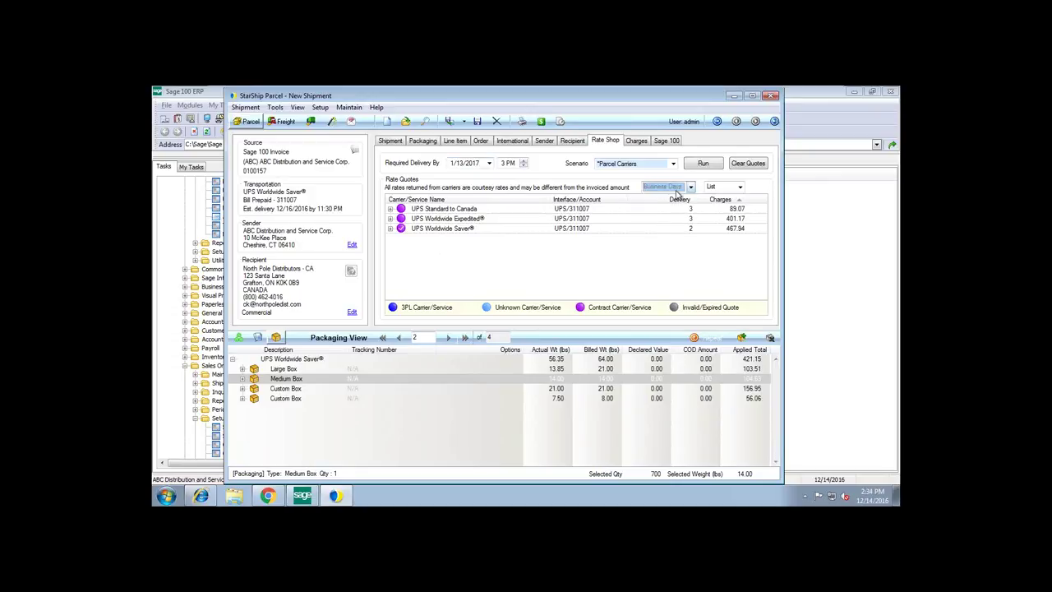
{"action": "left_click", "coordinate": [673, 188]}
{"action": "left_click", "coordinate": [667, 196]}
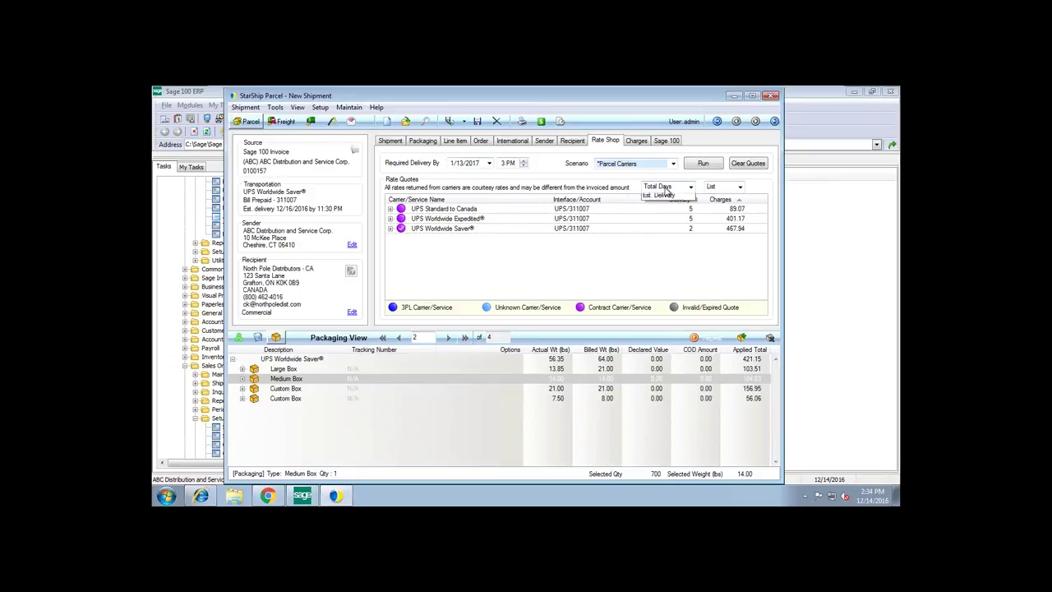
{"action": "left_click", "coordinate": [674, 188]}
{"action": "left_click", "coordinate": [666, 216]}
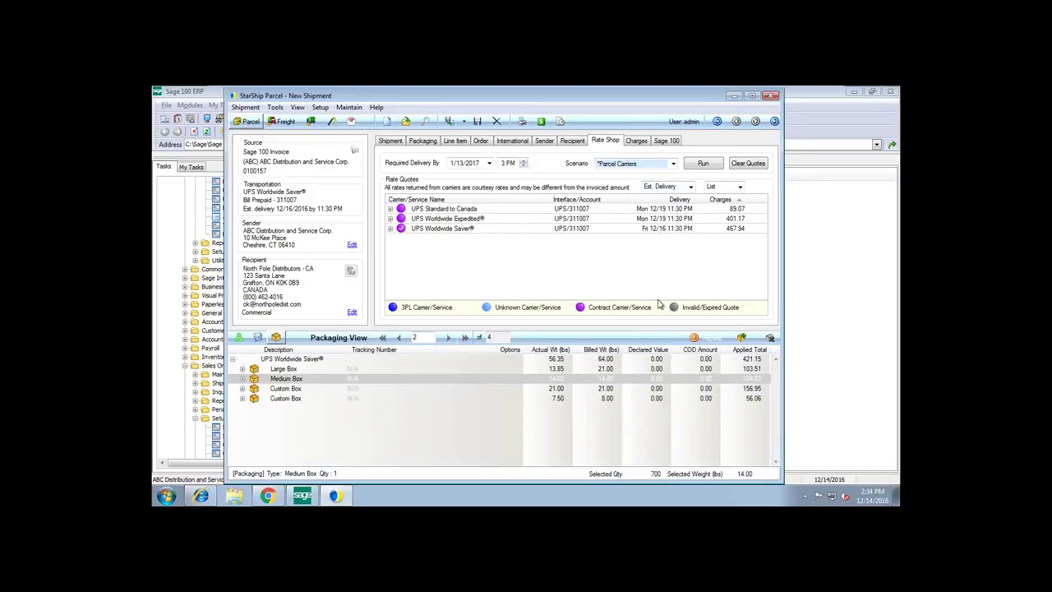
{"action": "left_click", "coordinate": [723, 189]}
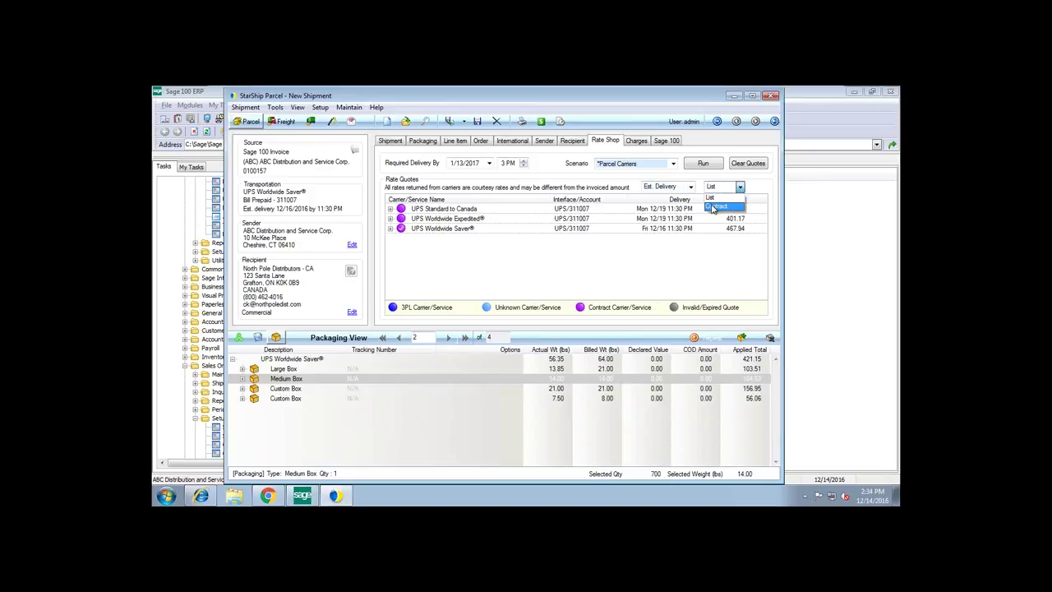
{"action": "left_click", "coordinate": [712, 207]}
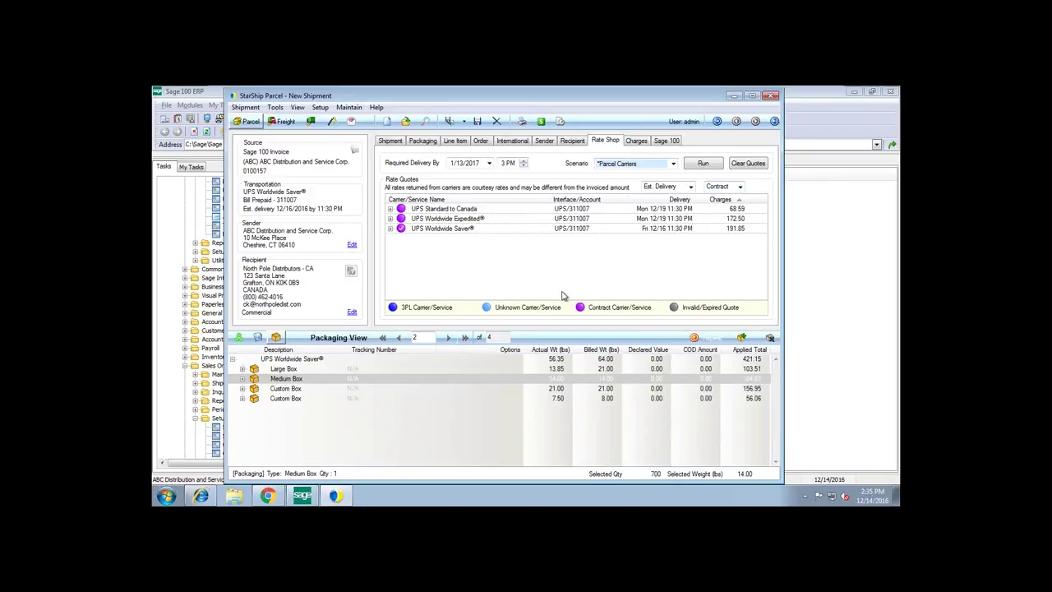
- Show Entire Shipment charges: 467.94 list, 191.85 contract, 421.15 applied under Rule #16's 10% discount
{"action": "left_click", "coordinate": [636, 141]}
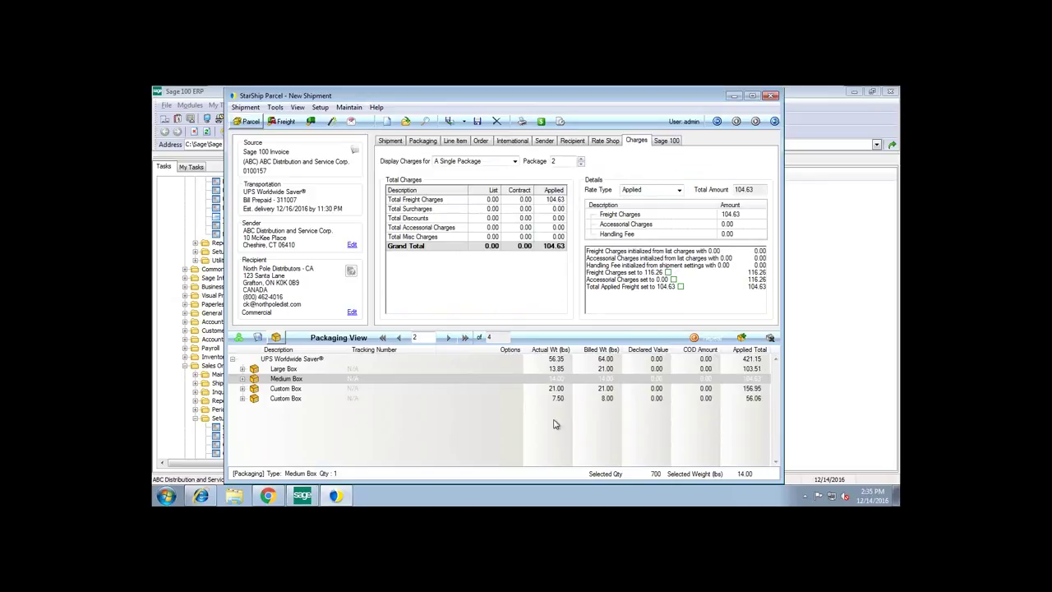
{"action": "left_click", "coordinate": [472, 161]}
{"action": "left_click", "coordinate": [458, 170]}
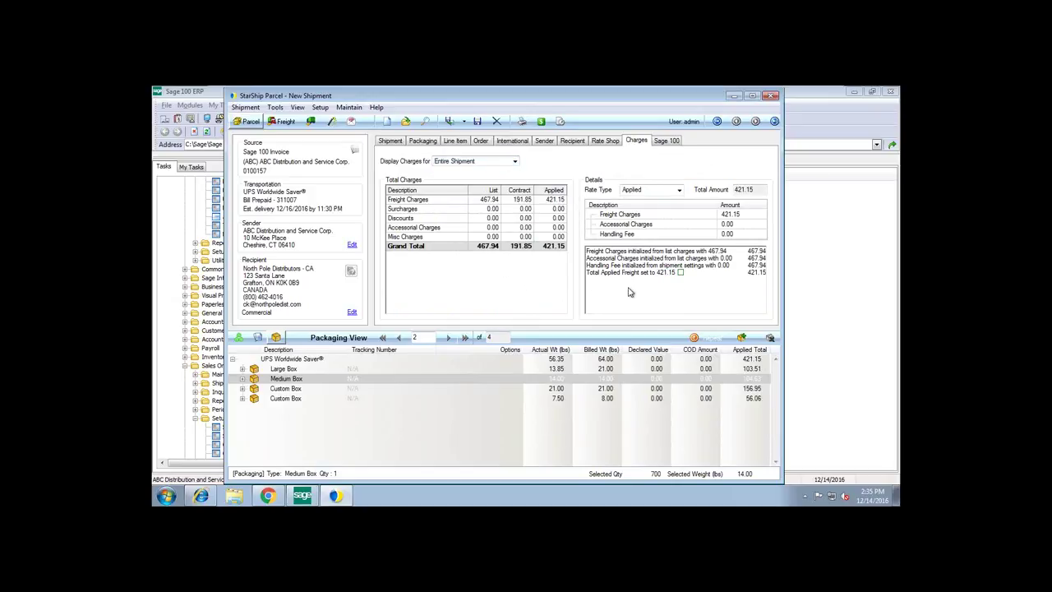
{"action": "left_click", "coordinate": [679, 272]}
{"action": "left_click_drag", "start_coordinate": [476, 187], "coordinate": [447, 192]}
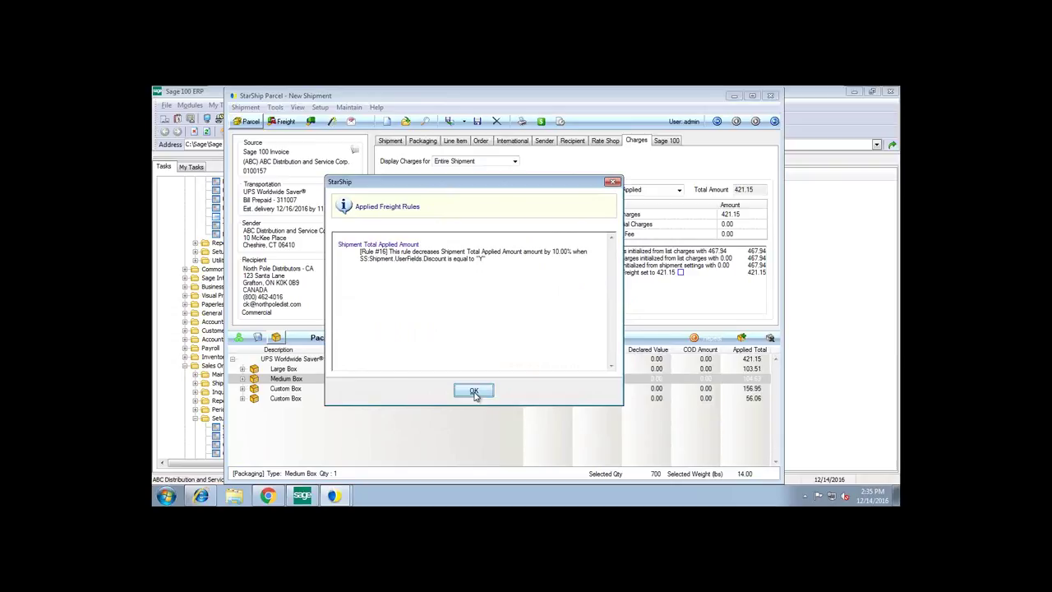
{"action": "left_click", "coordinate": [475, 392]}
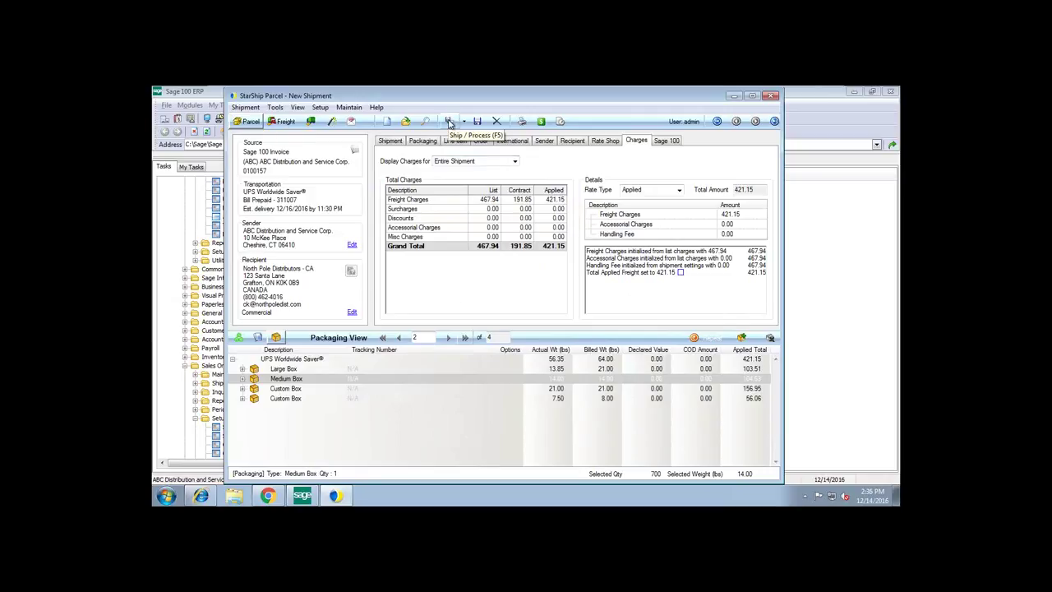
- Ship the shipment, then preview and close the UPS Saver label 1 of 4 and its packing list
{"action": "left_click", "coordinate": [449, 122]}
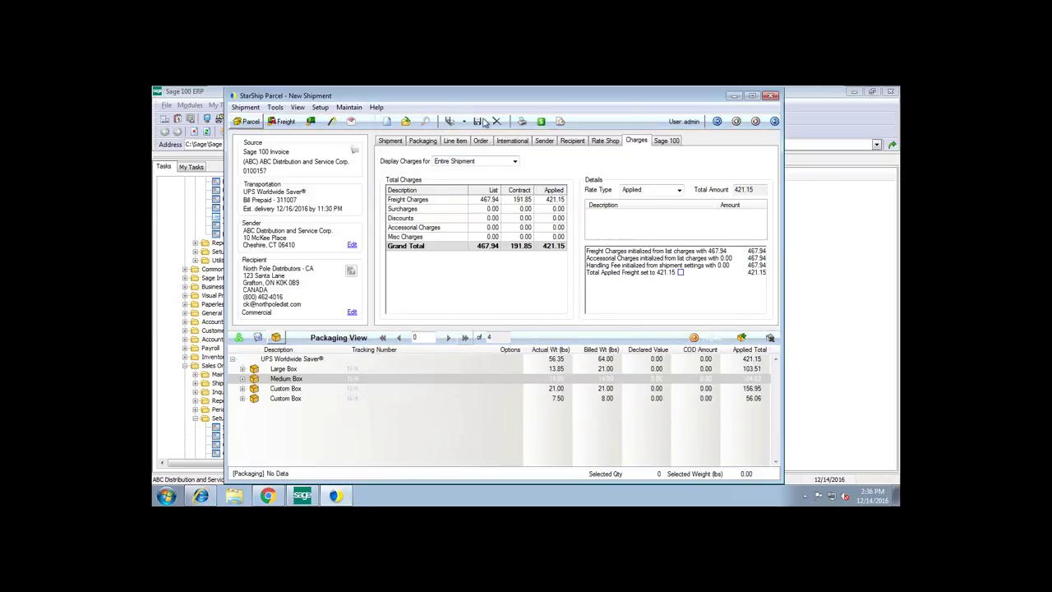
{"action": "left_click", "coordinate": [477, 122]}
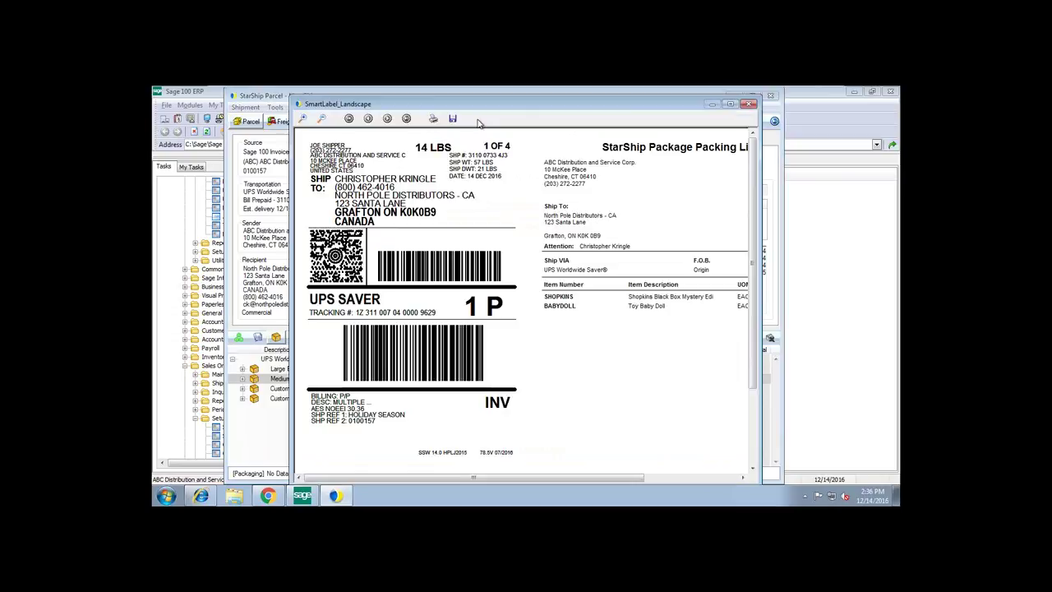
{"action": "left_click_drag", "start_coordinate": [478, 106], "coordinate": [431, 102]}
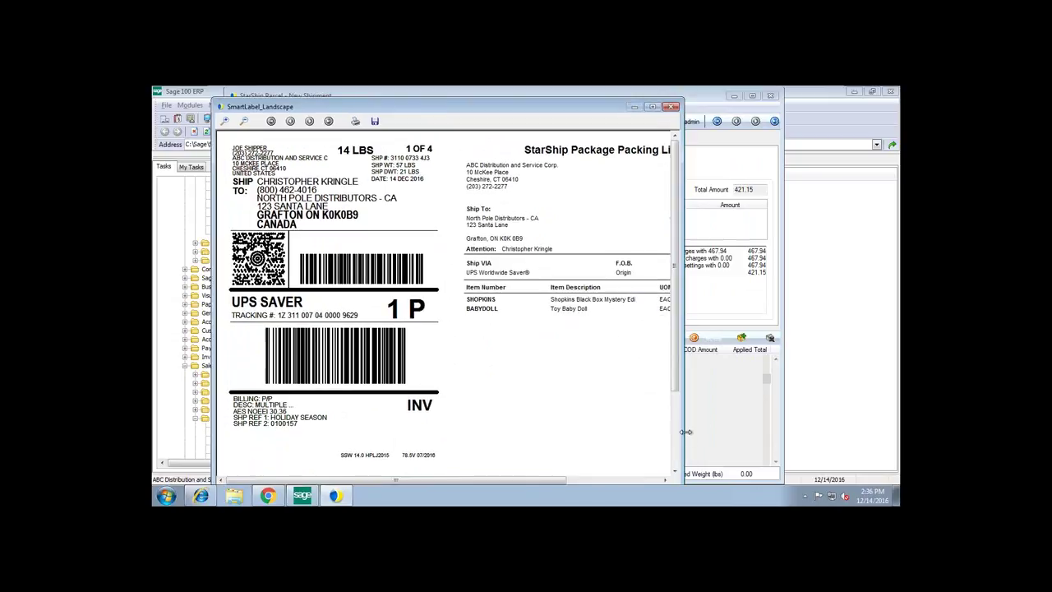
{"action": "left_click_drag", "start_coordinate": [681, 435], "coordinate": [802, 430]}
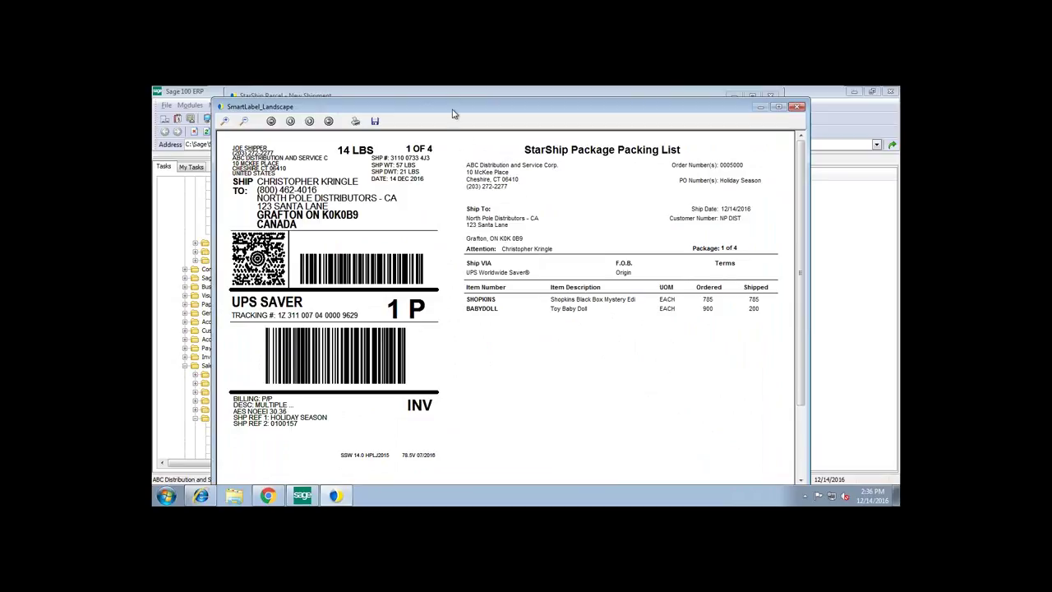
{"action": "left_click_drag", "start_coordinate": [452, 113], "coordinate": [451, 104]}
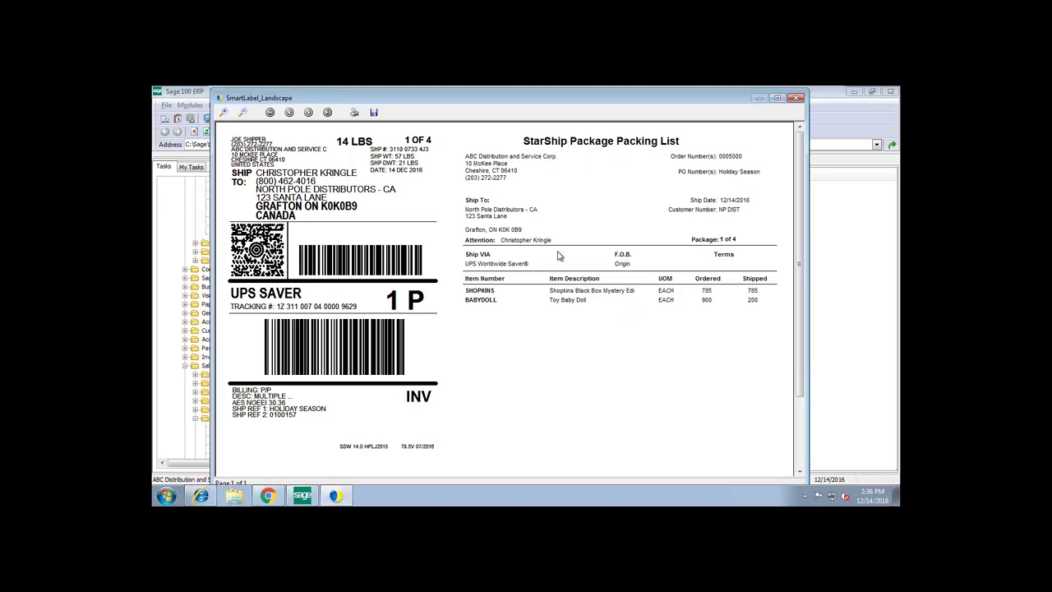
{"action": "left_click", "coordinate": [796, 100]}
- Close the previews for shipping labels 2, 3 and 4
{"action": "left_click", "coordinate": [750, 106]}
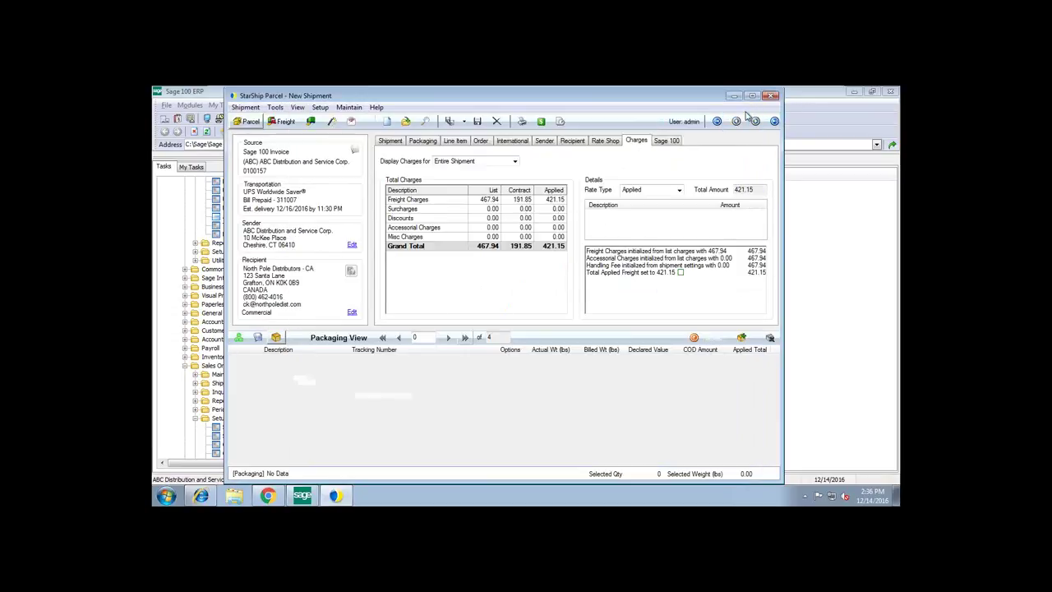
{"action": "left_click", "coordinate": [749, 107]}
{"action": "left_click", "coordinate": [750, 105]}
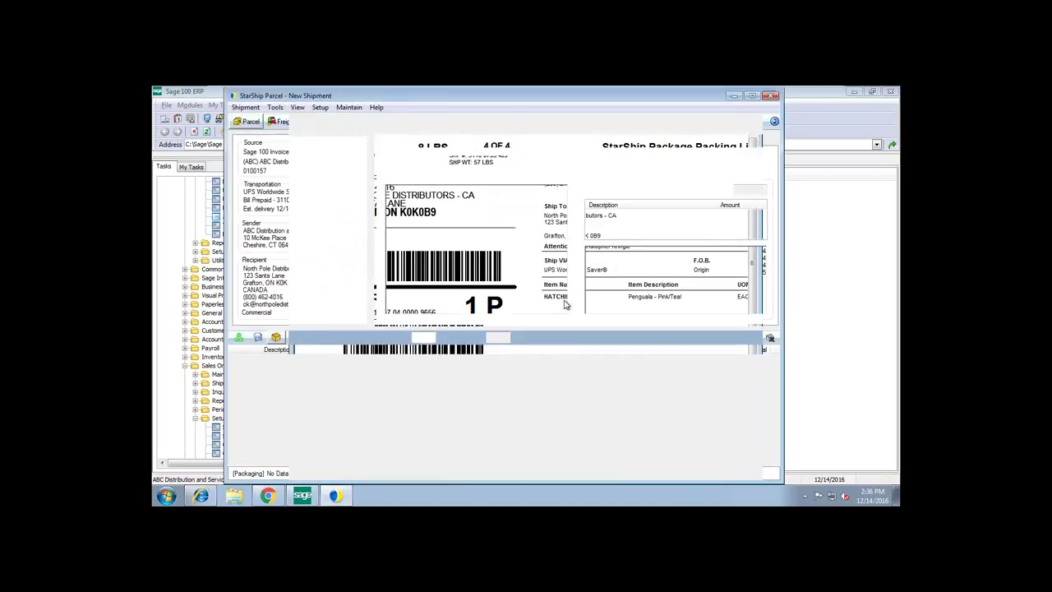
- Scroll through the Commercial Invoice preview totaling 96,692.15 for four packages
{"action": "left_click_drag", "start_coordinate": [517, 106], "coordinate": [464, 100]}
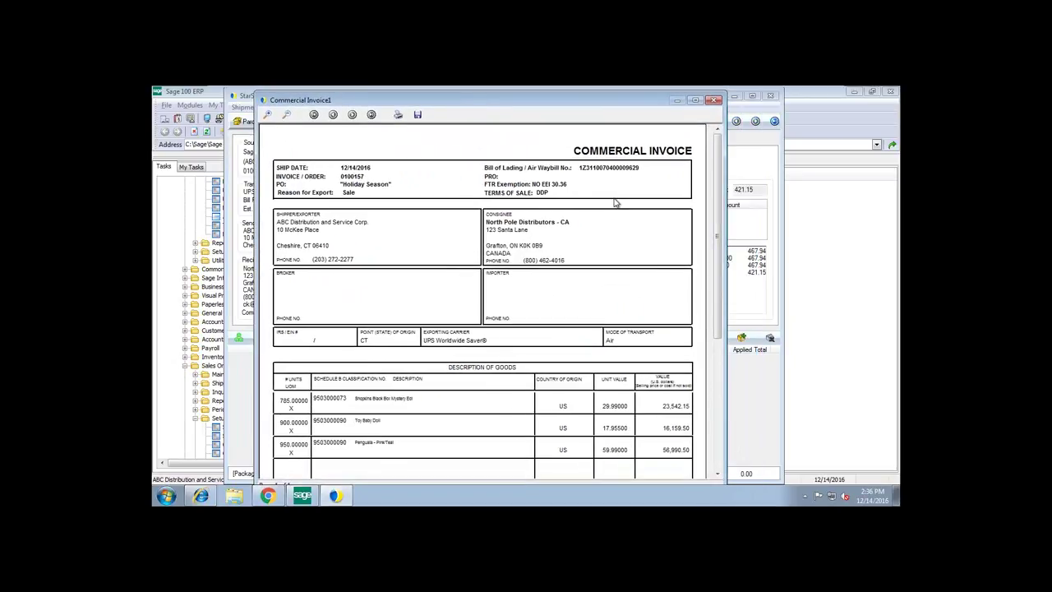
{"action": "left_click_drag", "start_coordinate": [717, 205], "coordinate": [716, 174]}
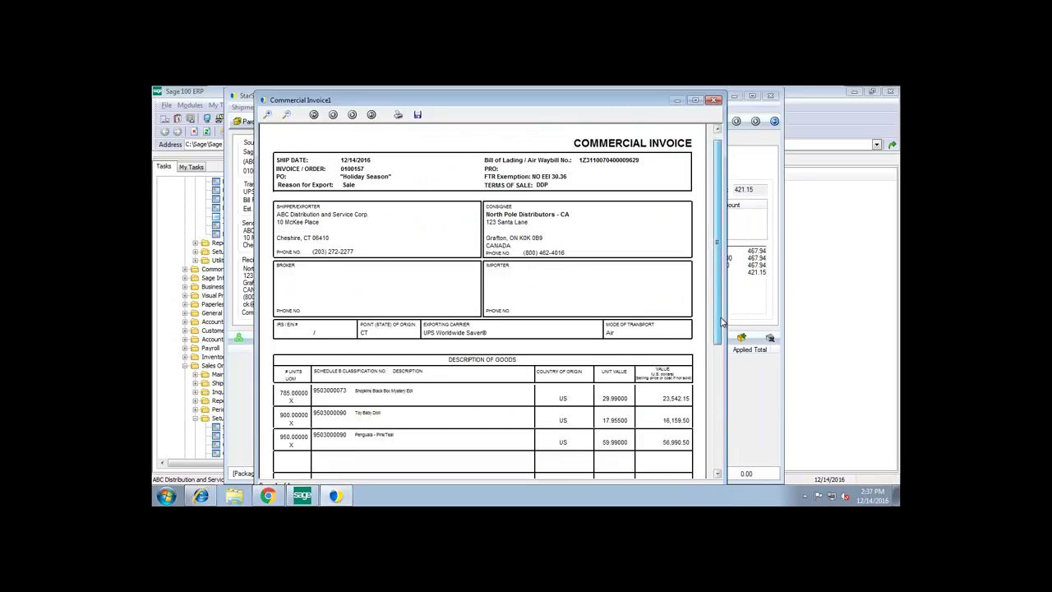
{"action": "left_click_drag", "start_coordinate": [723, 315], "coordinate": [727, 454]}
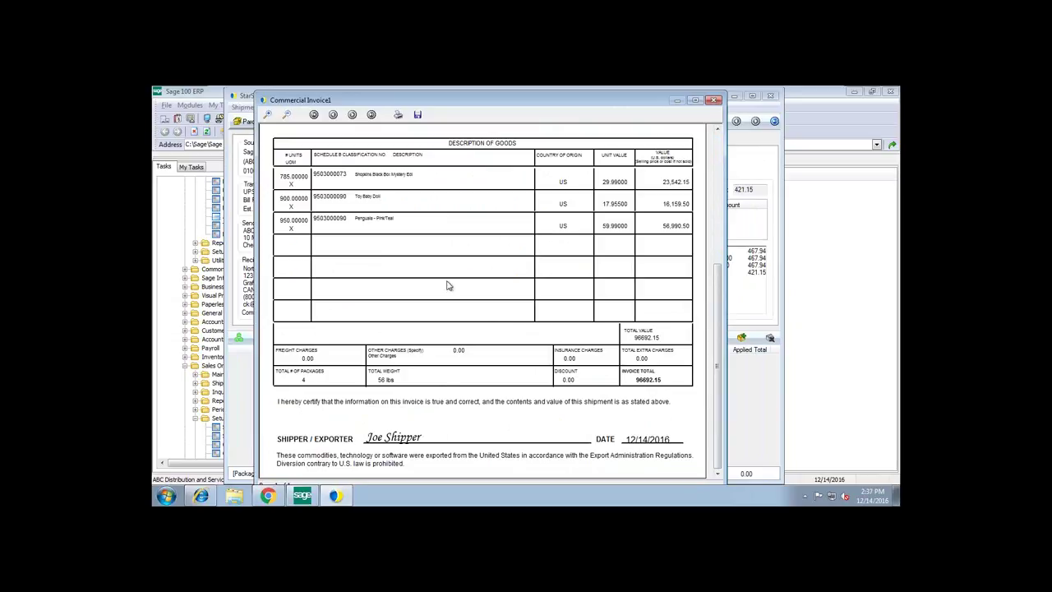
{"action": "left_click_drag", "start_coordinate": [713, 285], "coordinate": [716, 138]}
- Close the Commercial Invoice, review the NAFTA Certificate of Origin preview, then close it
{"action": "left_click", "coordinate": [714, 101]}
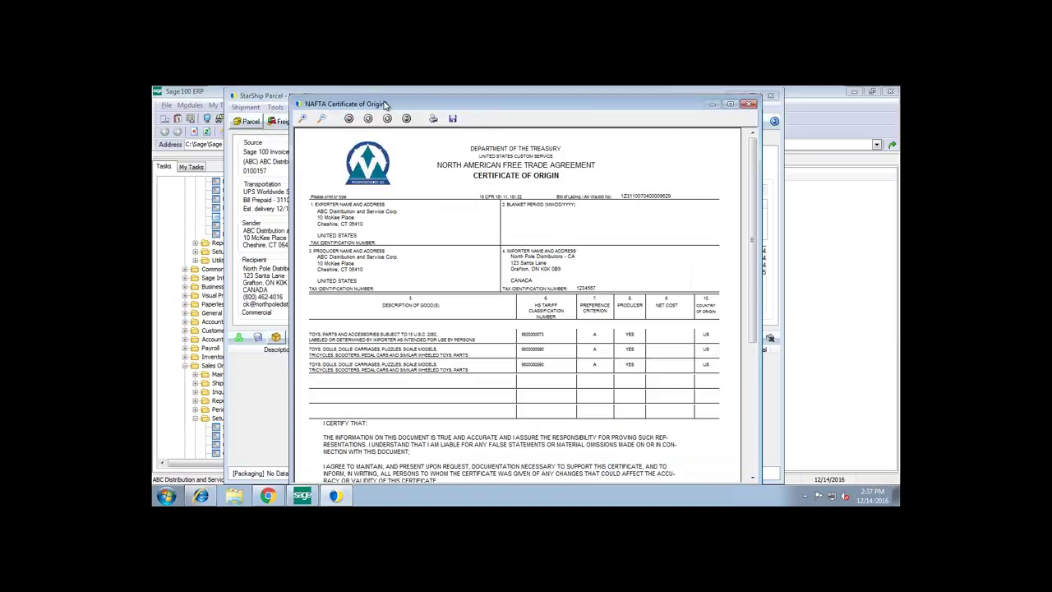
{"action": "left_click_drag", "start_coordinate": [382, 104], "coordinate": [365, 98]}
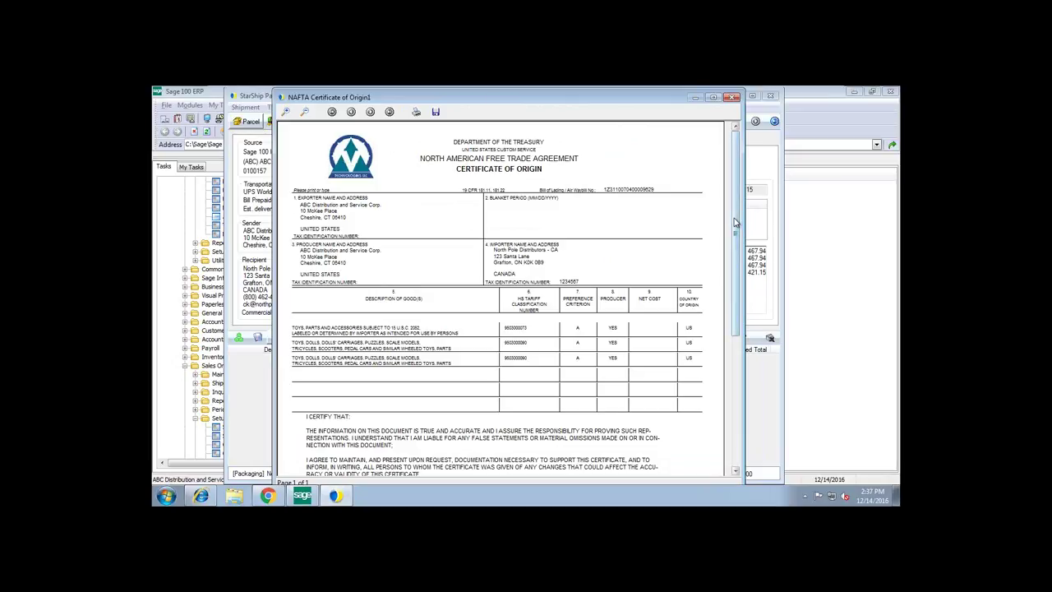
{"action": "left_click_drag", "start_coordinate": [736, 222], "coordinate": [737, 275]}
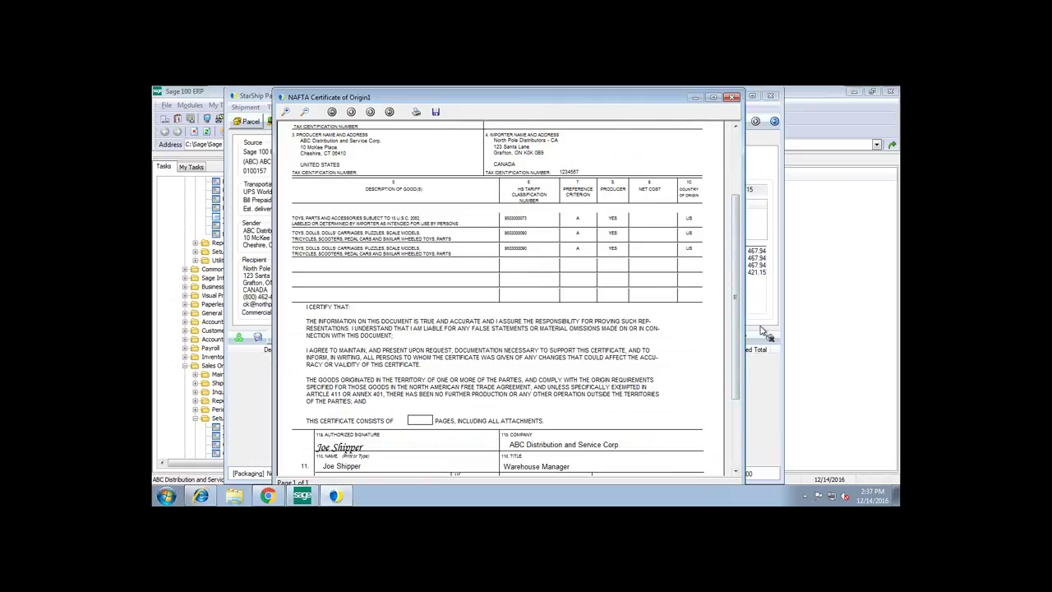
{"action": "scroll", "coordinate": [509, 332], "scroll_direction": "down", "scroll_amount": 3}
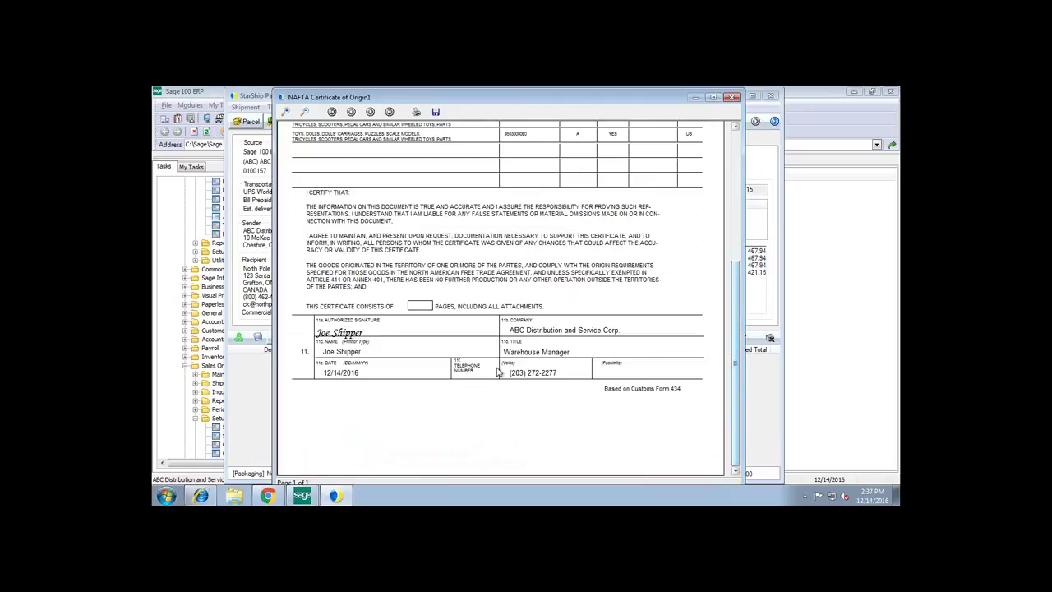
{"action": "left_click", "coordinate": [732, 97]}
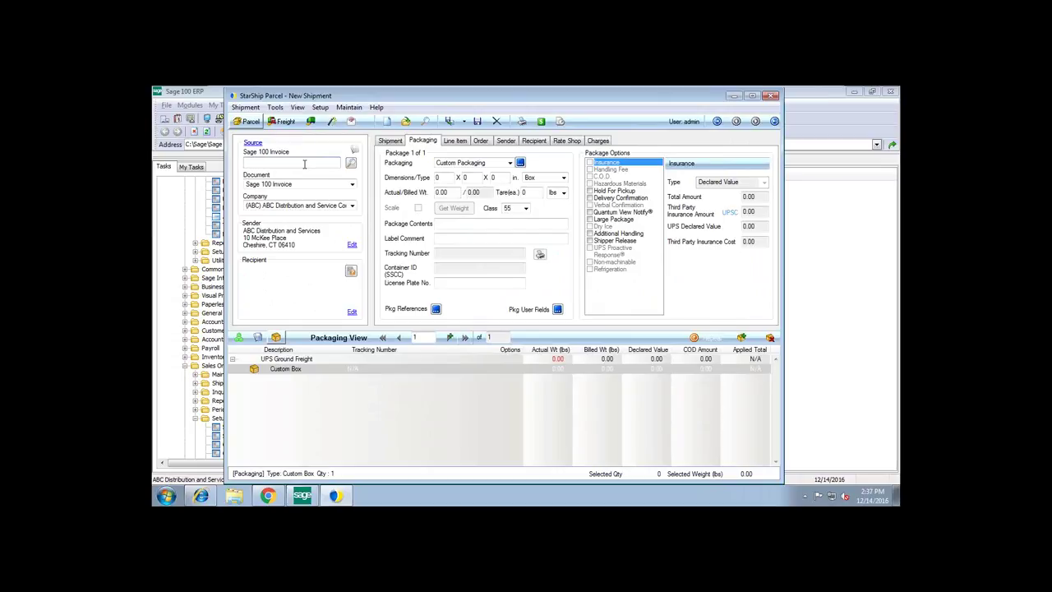
- Load invoice 0100157 for North Pole Distributors in Sage 100 Invoice Data Entry, dismissing the pre-authorization notice
{"action": "left_click", "coordinate": [733, 96]}
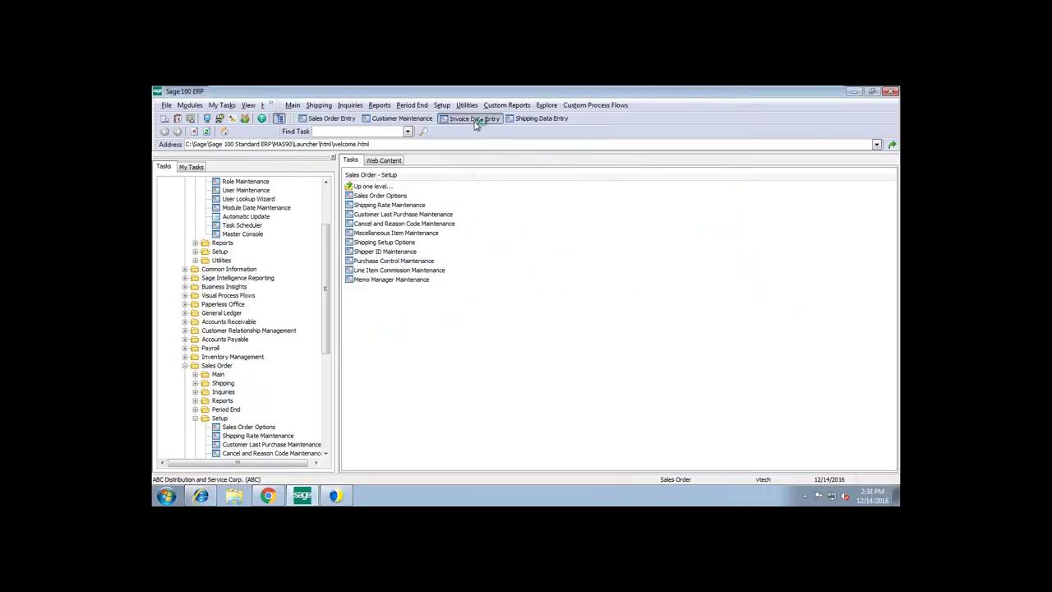
{"action": "left_click", "coordinate": [474, 122]}
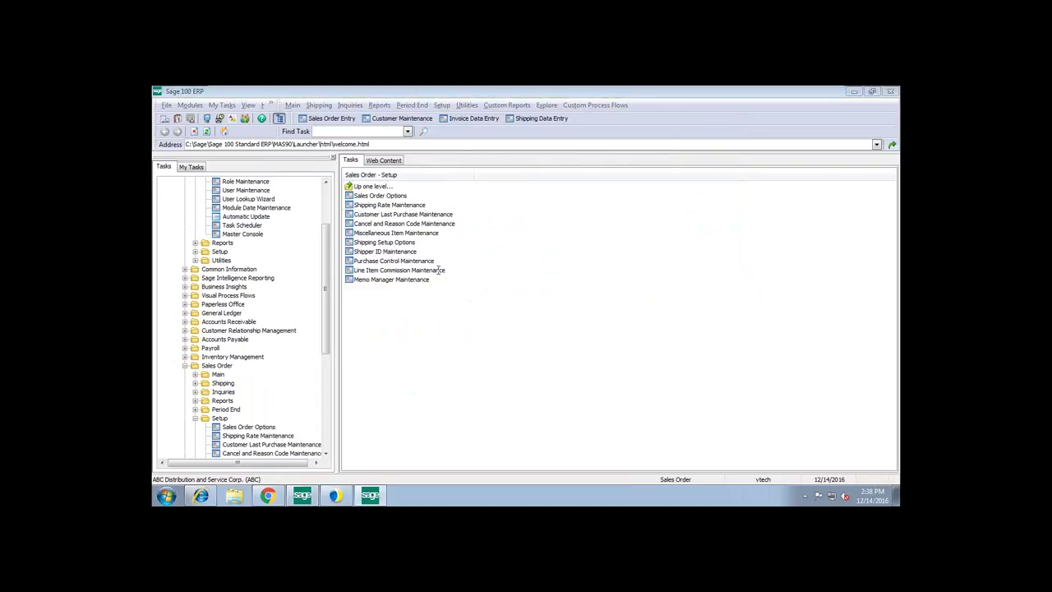
{"action": "left_click", "coordinate": [451, 113]}
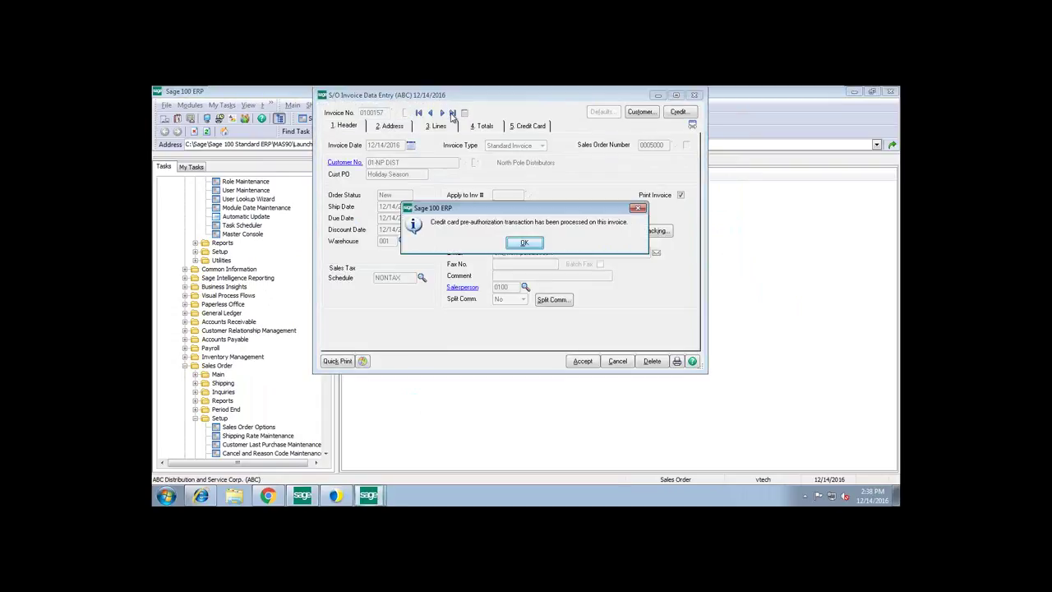
{"action": "key", "text": "Return"}
{"action": "left_click_drag", "start_coordinate": [544, 104], "coordinate": [522, 113]}
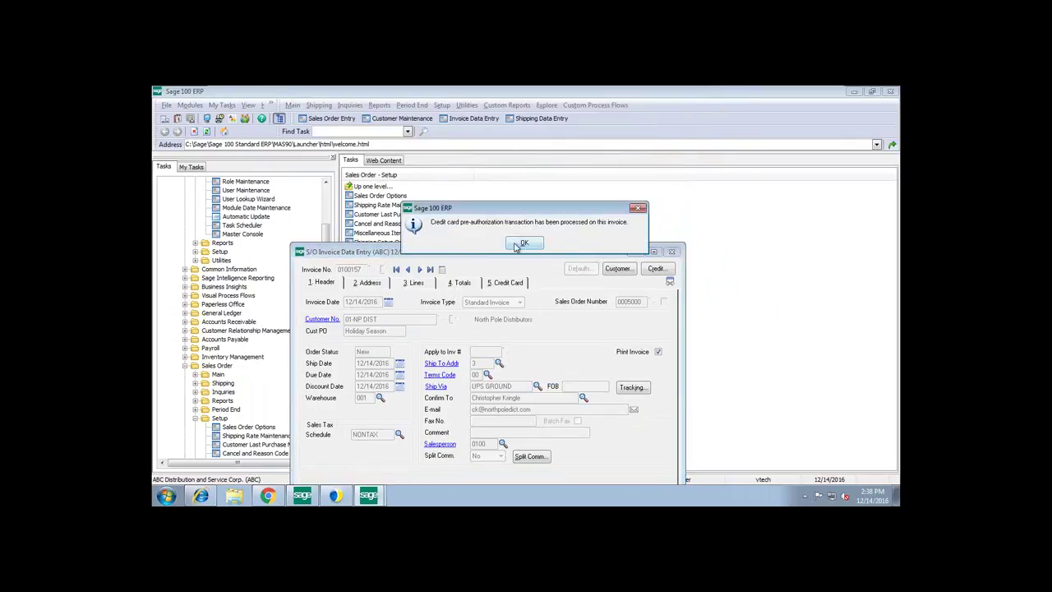
{"action": "left_click", "coordinate": [523, 244]}
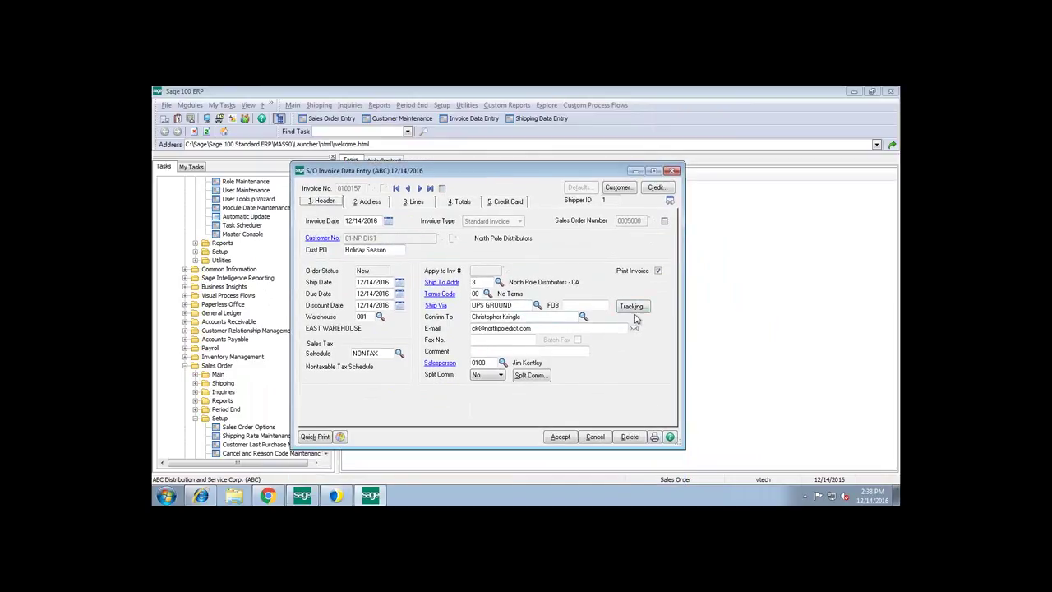
- Verify the tracking and contents of packages 0001 and 0003, then view totals: freight 421.15, net 97,113.30
{"action": "left_click", "coordinate": [635, 308]}
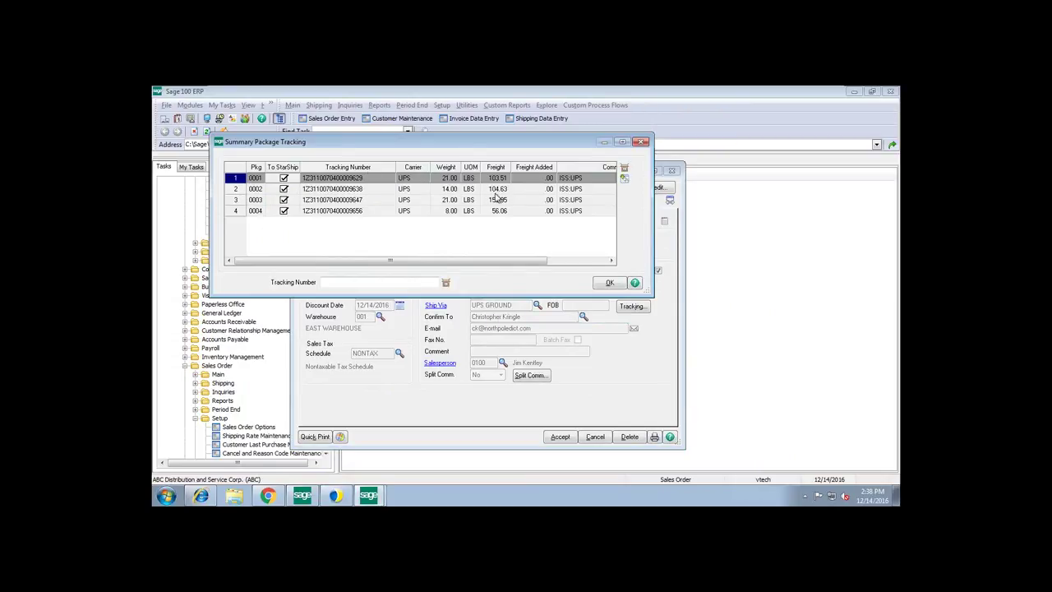
{"action": "left_click", "coordinate": [623, 179]}
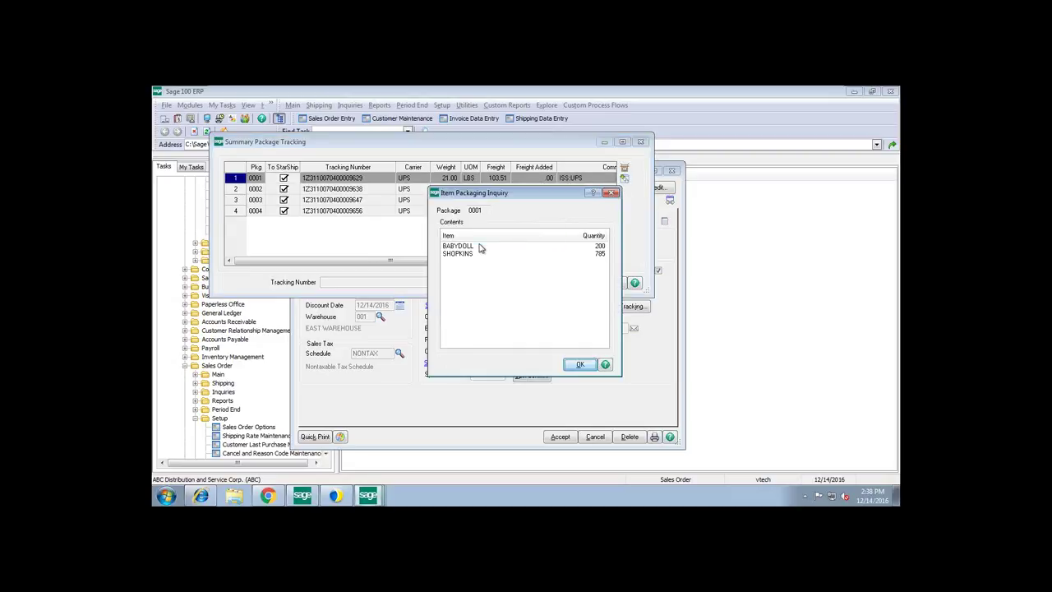
{"action": "left_click", "coordinate": [580, 364]}
{"action": "left_click", "coordinate": [367, 200]}
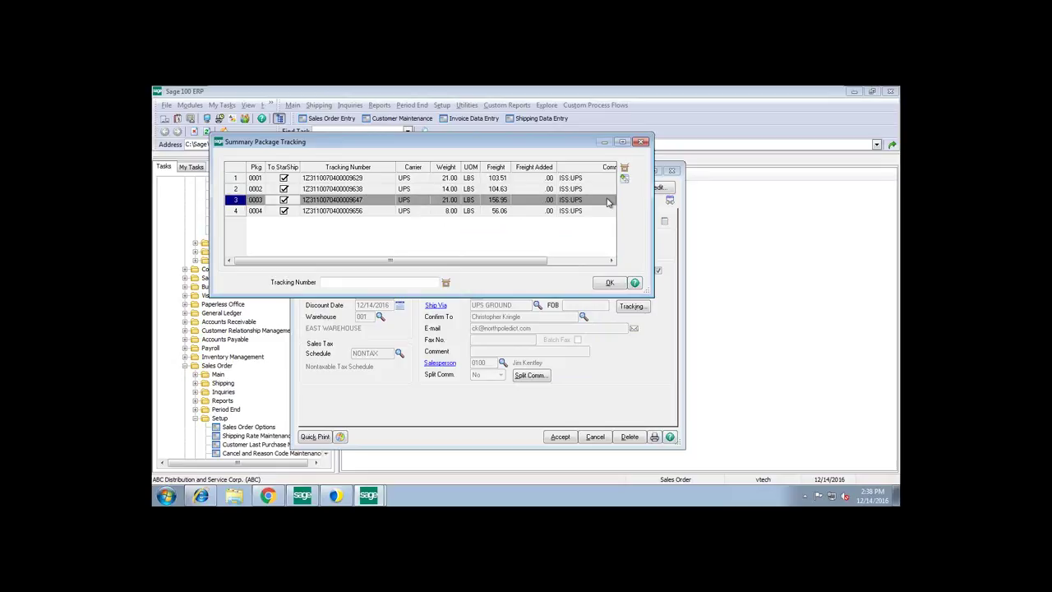
{"action": "left_click", "coordinate": [623, 179]}
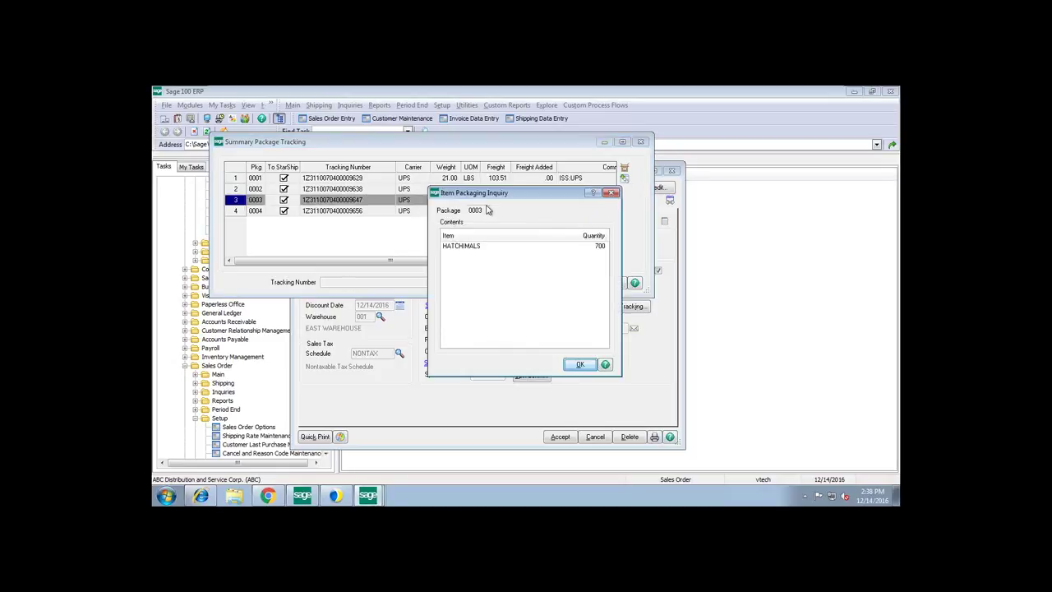
{"action": "left_click", "coordinate": [580, 364]}
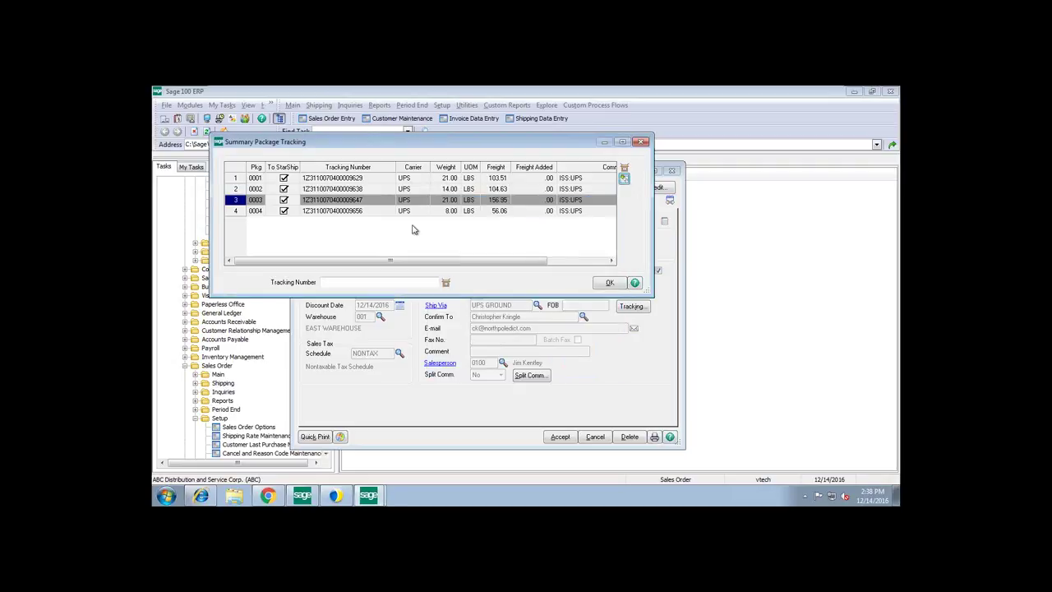
{"action": "left_click", "coordinate": [609, 282]}
{"action": "left_click", "coordinate": [460, 203]}
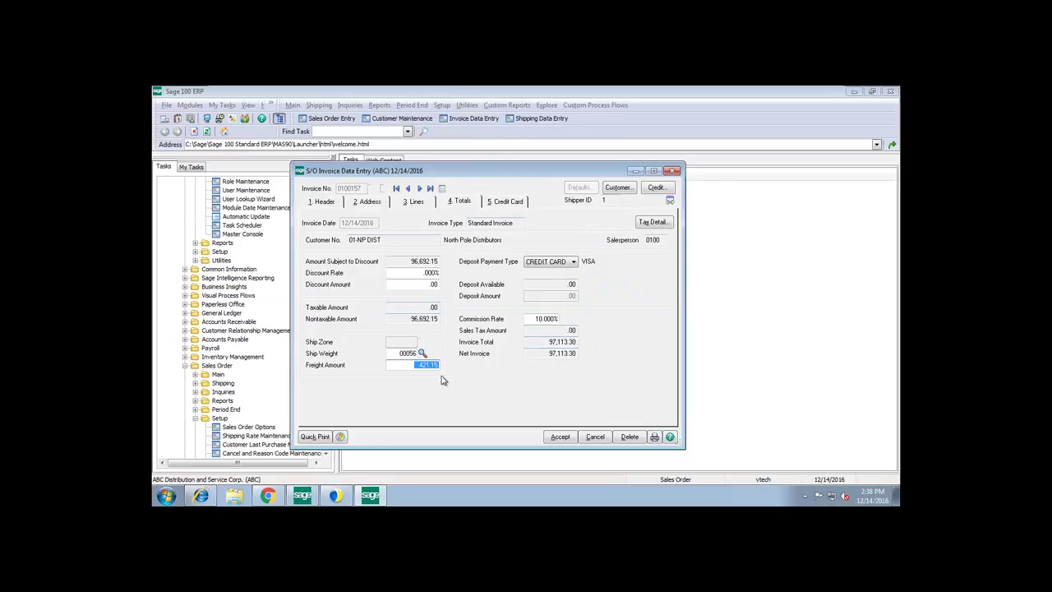
- Accept invoice 0100157 to save it
{"action": "left_click", "coordinate": [560, 437]}
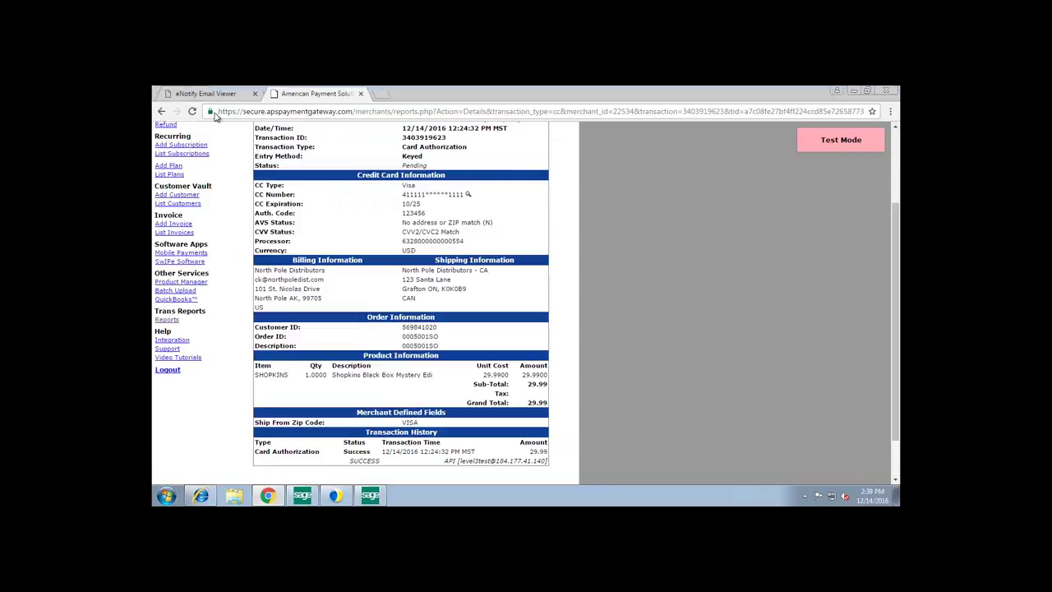
- Reload and log on to eNotify, list pending emails, and enlarge the preview pane
{"action": "left_click", "coordinate": [210, 94]}
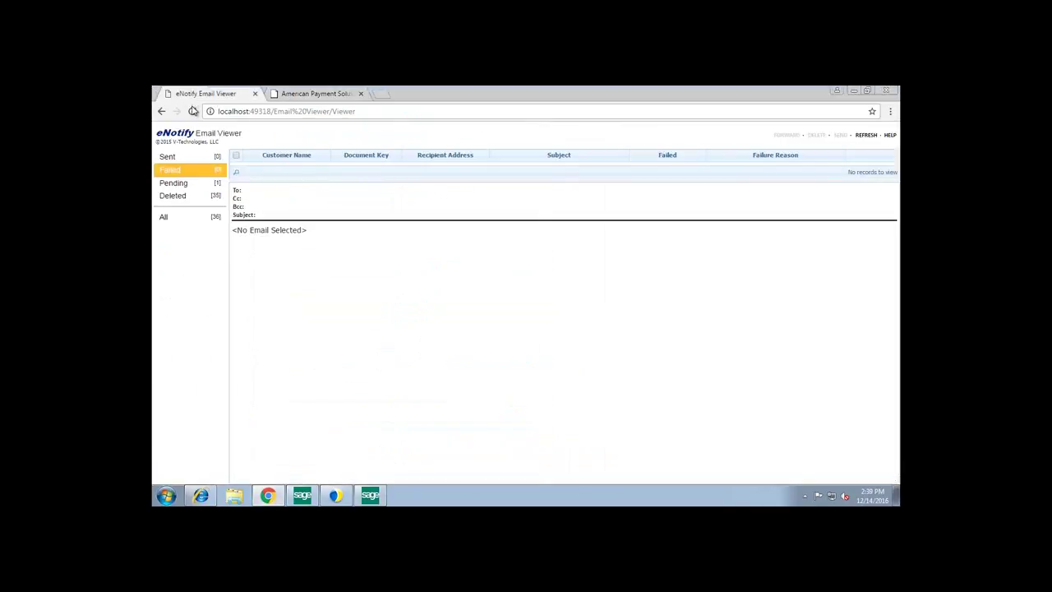
{"action": "left_click", "coordinate": [194, 111]}
{"action": "left_click", "coordinate": [179, 245]}
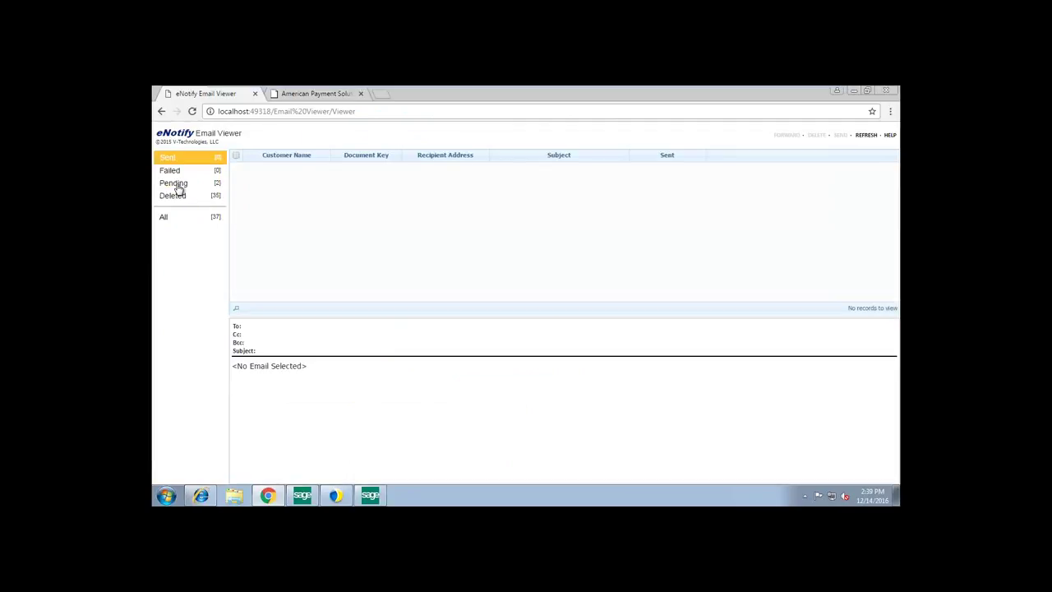
{"action": "left_click", "coordinate": [176, 184]}
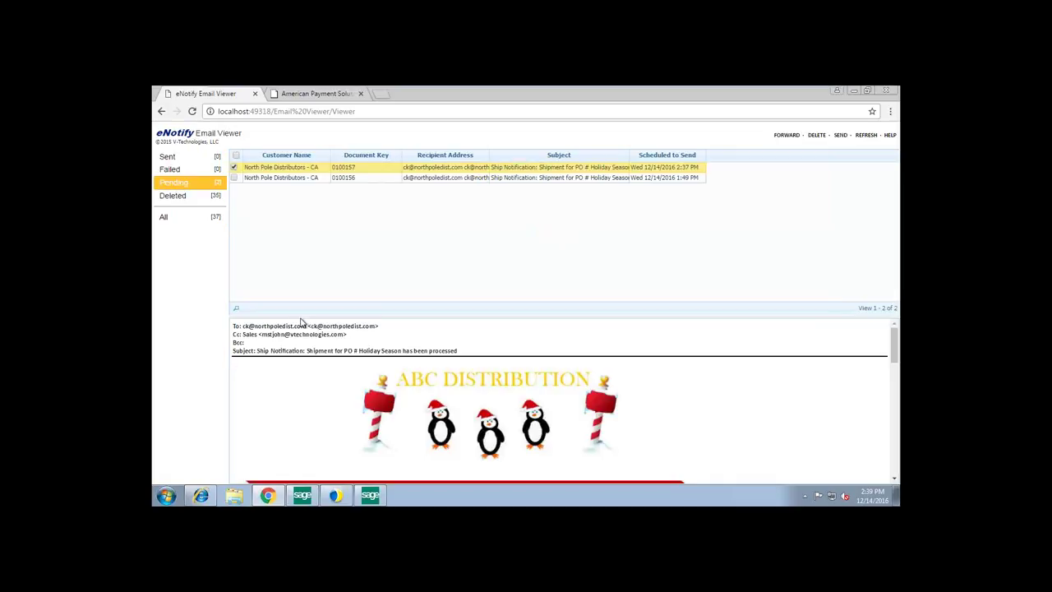
{"action": "left_click_drag", "start_coordinate": [301, 319], "coordinate": [295, 191]}
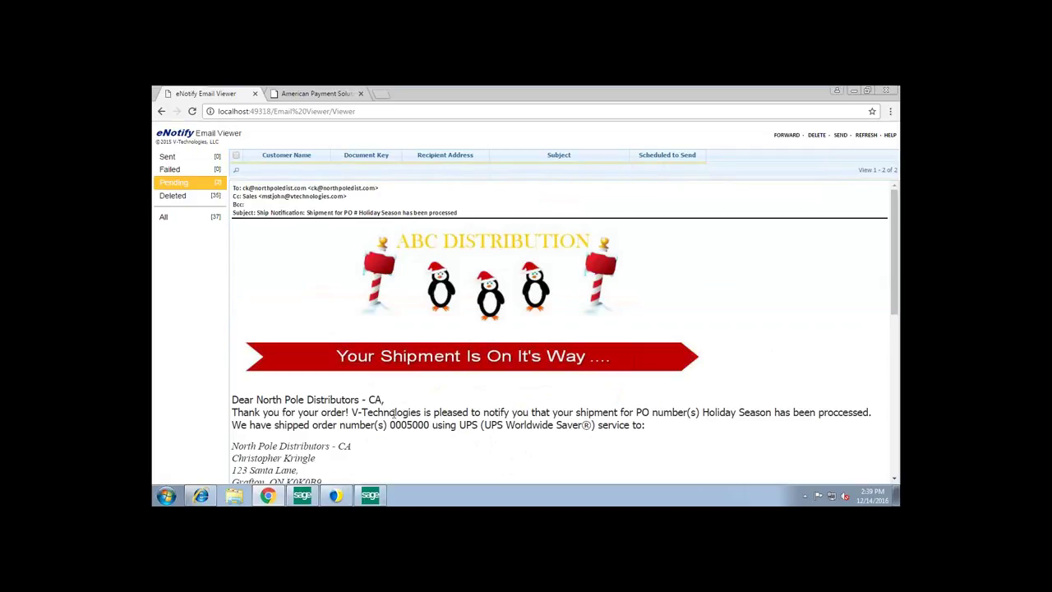
- Scroll through the North Pole Distributors email, highlighting the shipped order and delivery date 12/16/2016
{"action": "scroll", "coordinate": [432, 427], "scroll_direction": "down", "scroll_amount": 3}
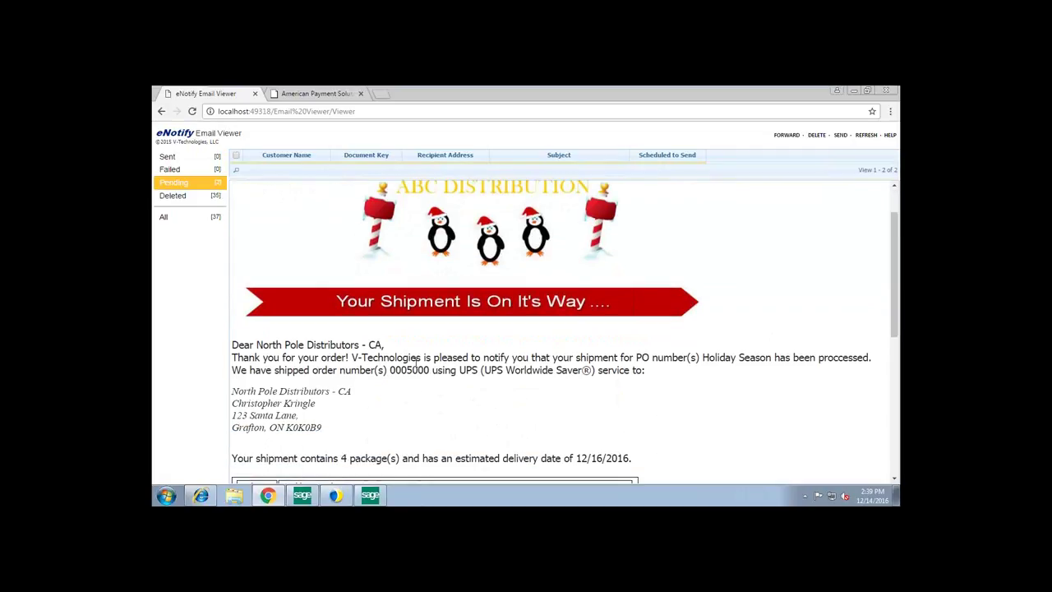
{"action": "scroll", "coordinate": [625, 305], "scroll_direction": "up", "scroll_amount": 1}
{"action": "left_click_drag", "start_coordinate": [636, 247], "coordinate": [791, 253]}
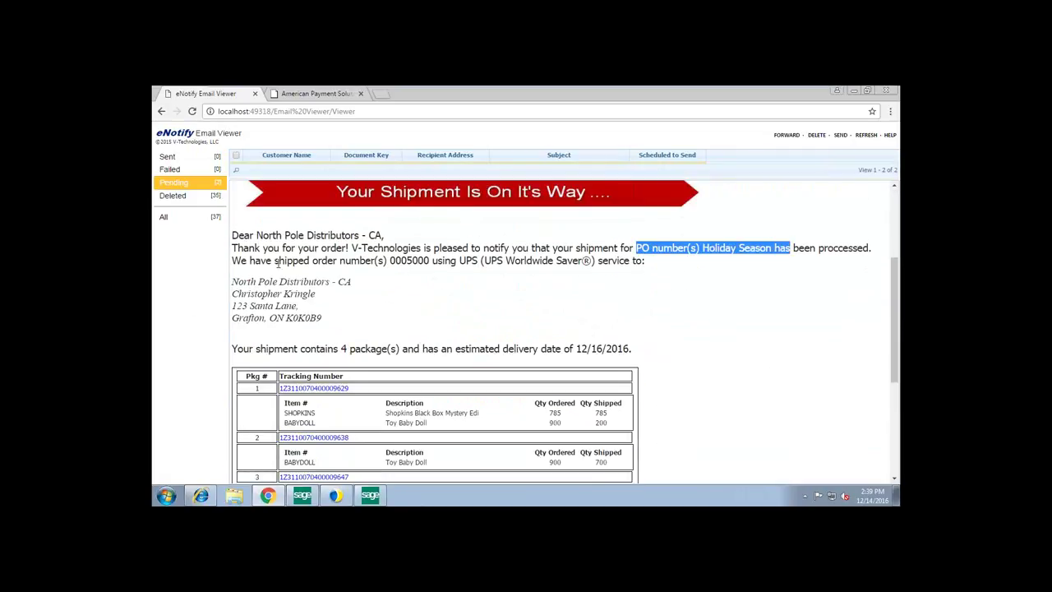
{"action": "left_click_drag", "start_coordinate": [276, 260], "coordinate": [657, 261]}
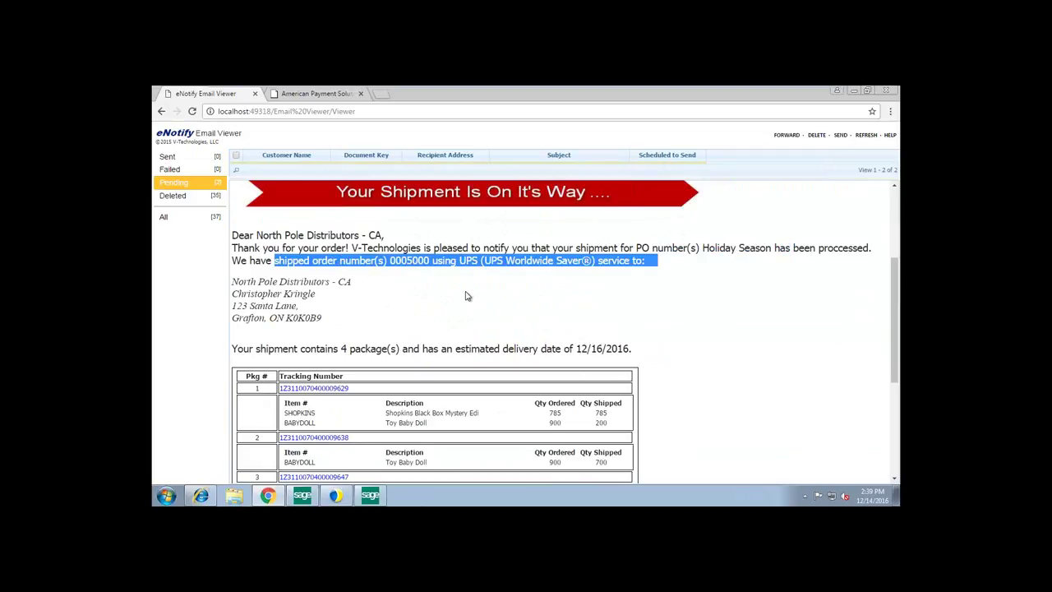
{"action": "scroll", "coordinate": [465, 294], "scroll_direction": "down", "scroll_amount": 1}
{"action": "left_click_drag", "start_coordinate": [341, 294], "coordinate": [352, 297]}
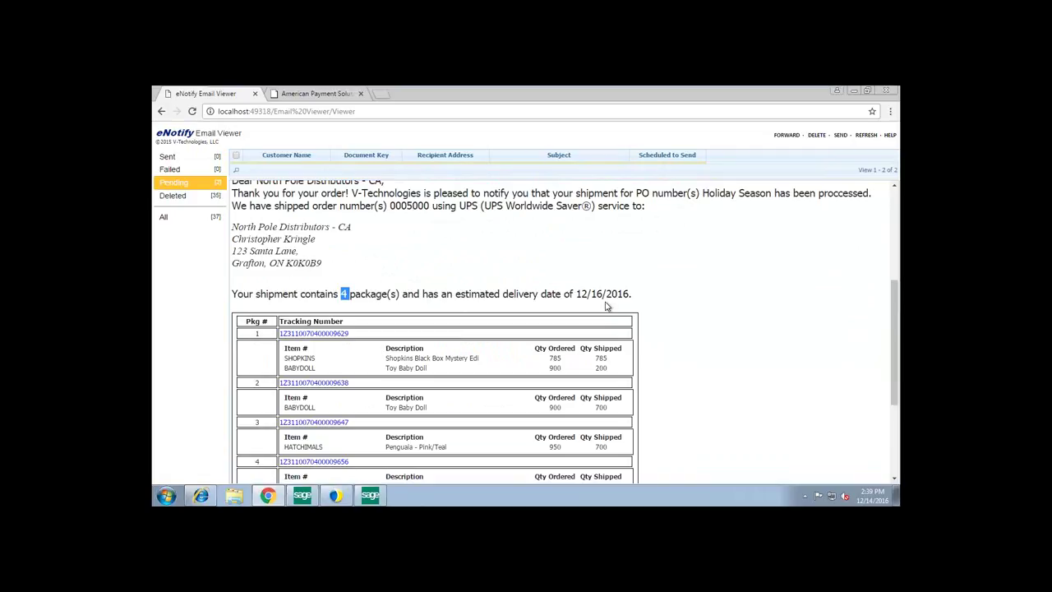
{"action": "left_click_drag", "start_coordinate": [576, 294], "coordinate": [622, 298]}
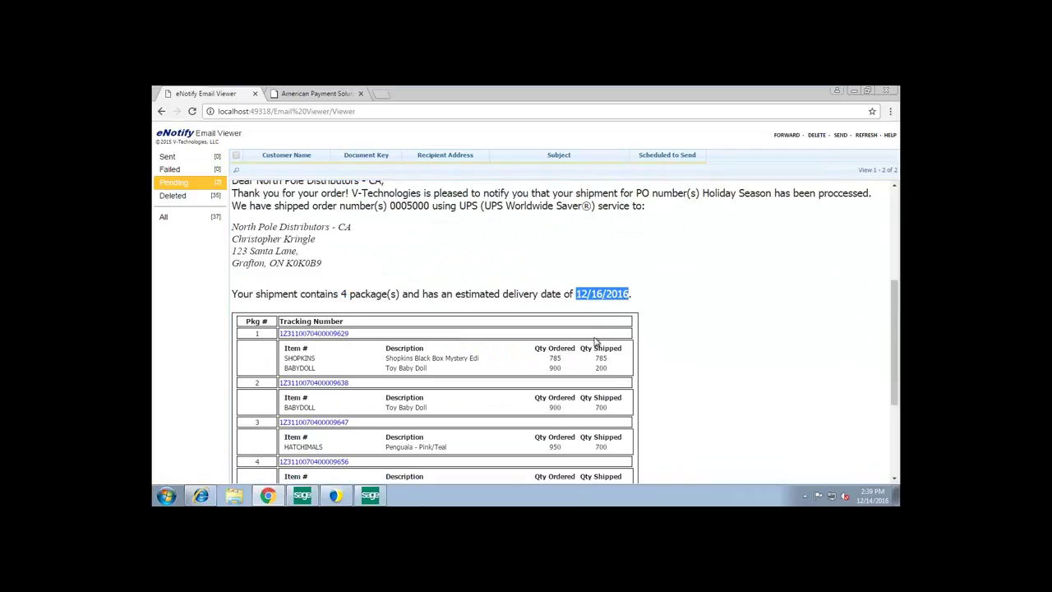
{"action": "scroll", "coordinate": [612, 259], "scroll_direction": "down", "scroll_amount": 2}
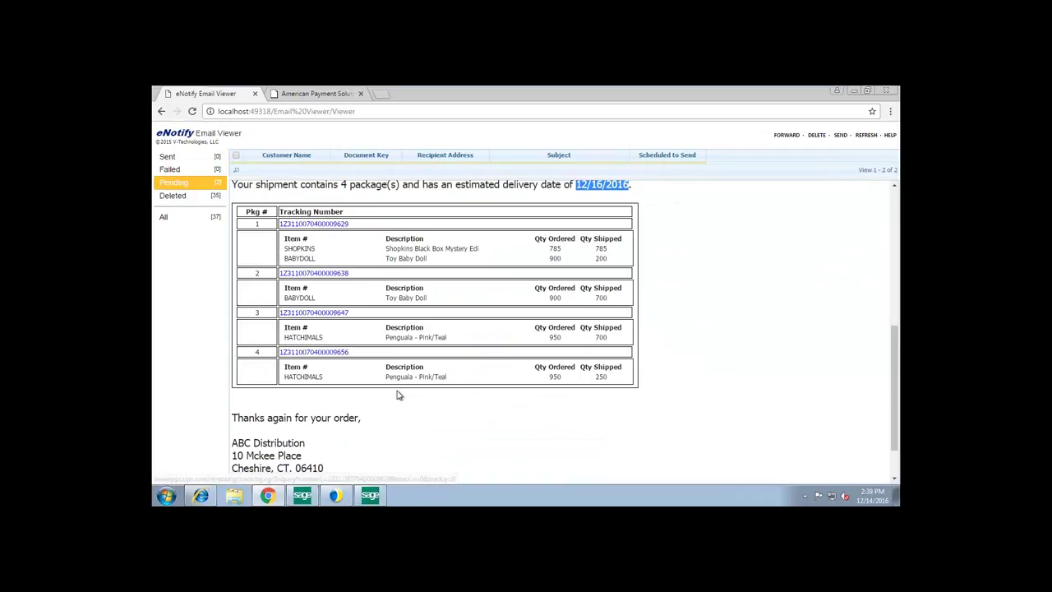
{"action": "scroll", "coordinate": [424, 378], "scroll_direction": "down", "scroll_amount": 1}
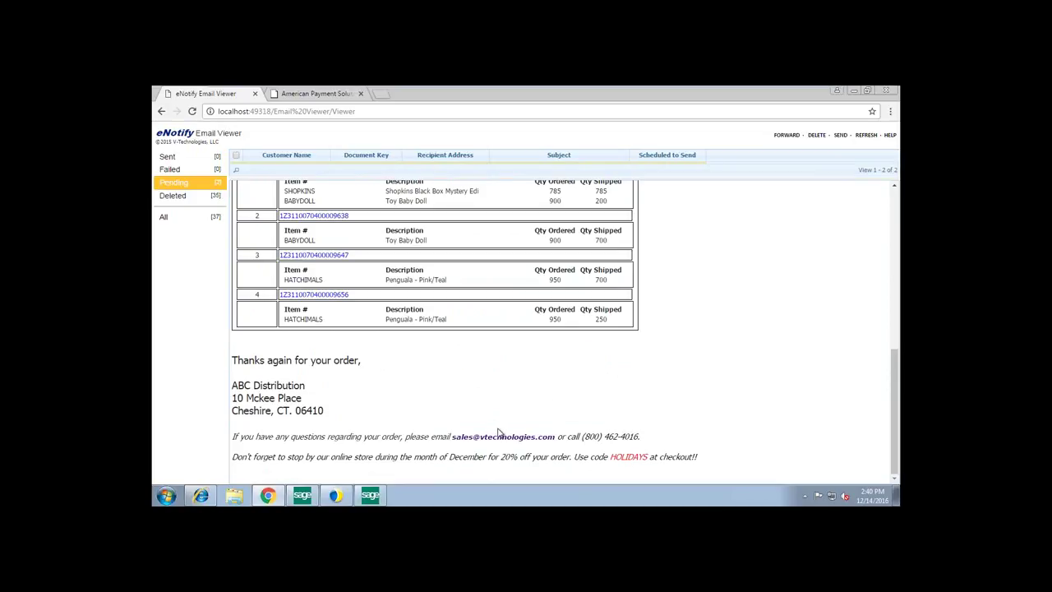
{"action": "scroll", "coordinate": [493, 411], "scroll_direction": "up", "scroll_amount": 3}
{"action": "scroll", "coordinate": [581, 369], "scroll_direction": "up", "scroll_amount": 2}
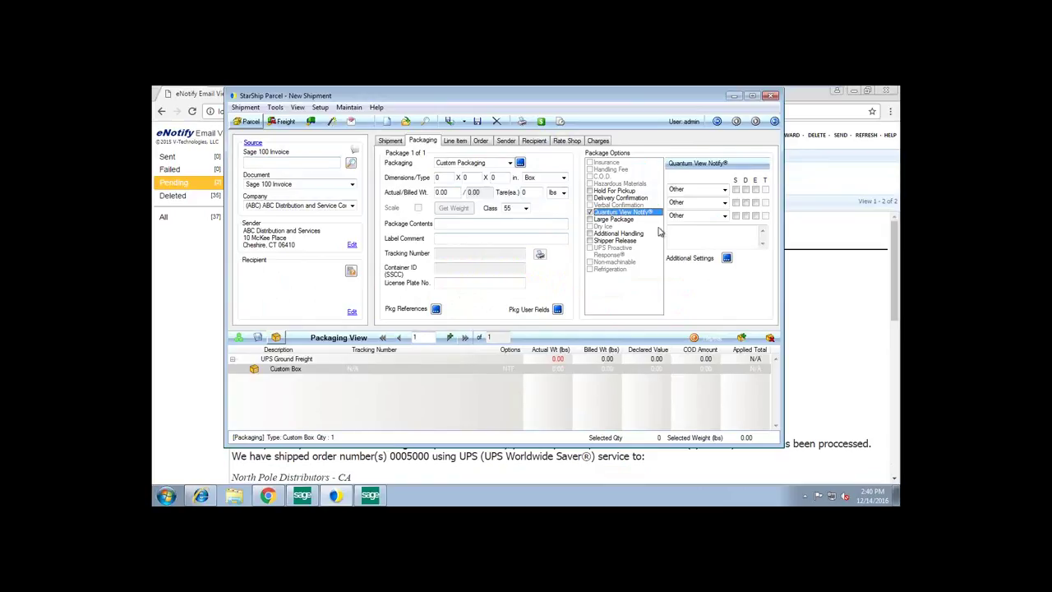
- Tick Exception for Notification #1, cancel without saving, and return to eNotify
{"action": "left_click", "coordinate": [726, 258]}
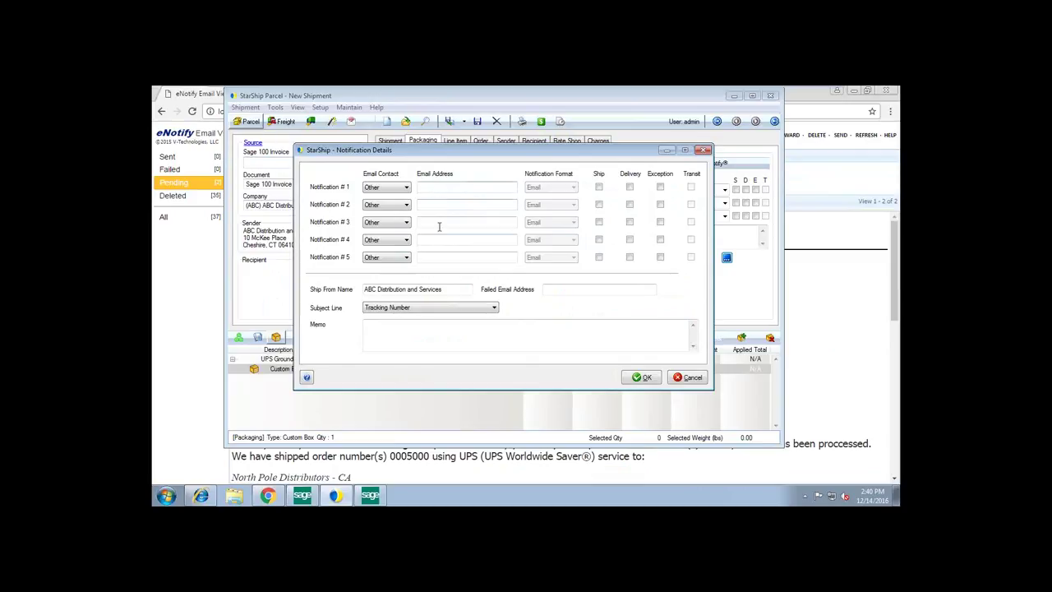
{"action": "left_click", "coordinate": [660, 188]}
{"action": "left_click", "coordinate": [688, 377]}
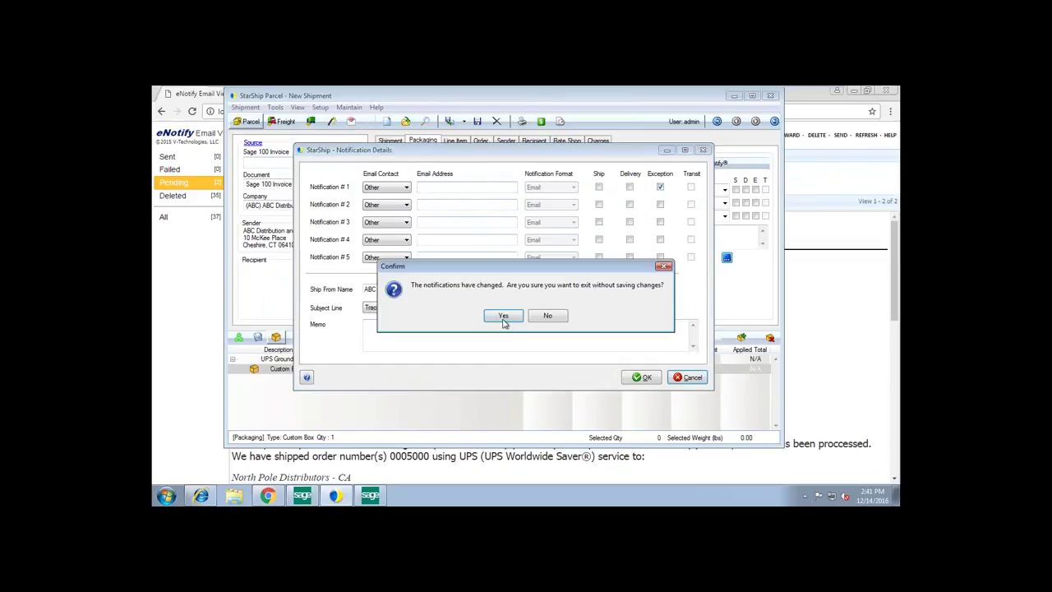
{"action": "left_click", "coordinate": [499, 316]}
{"action": "left_click", "coordinate": [181, 341]}
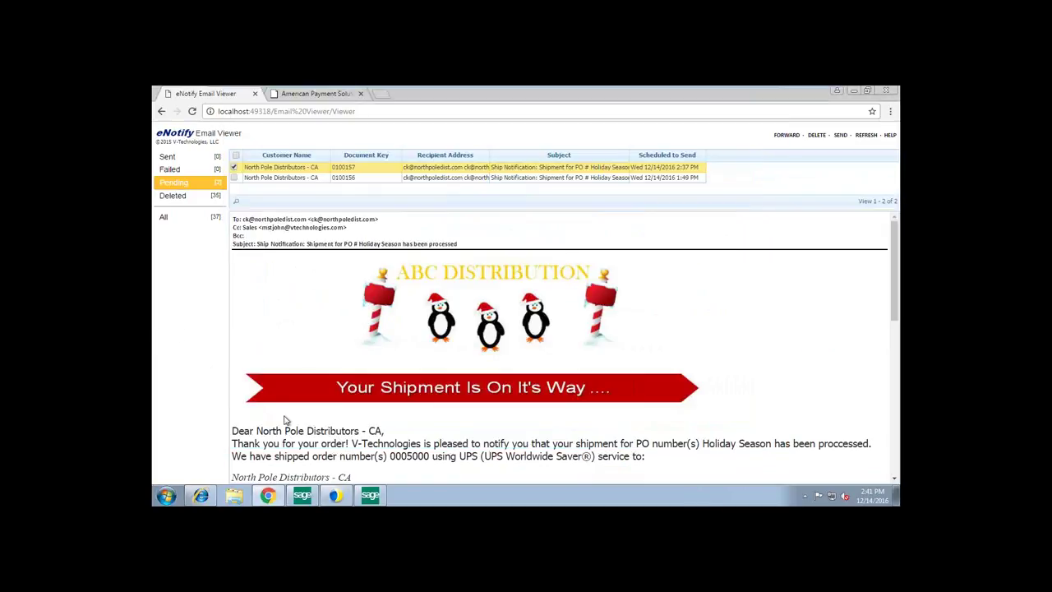
- Bring up the V-Technologies Dashboard shipment charts and list its Performance Indicators
{"action": "left_click", "coordinate": [201, 498]}
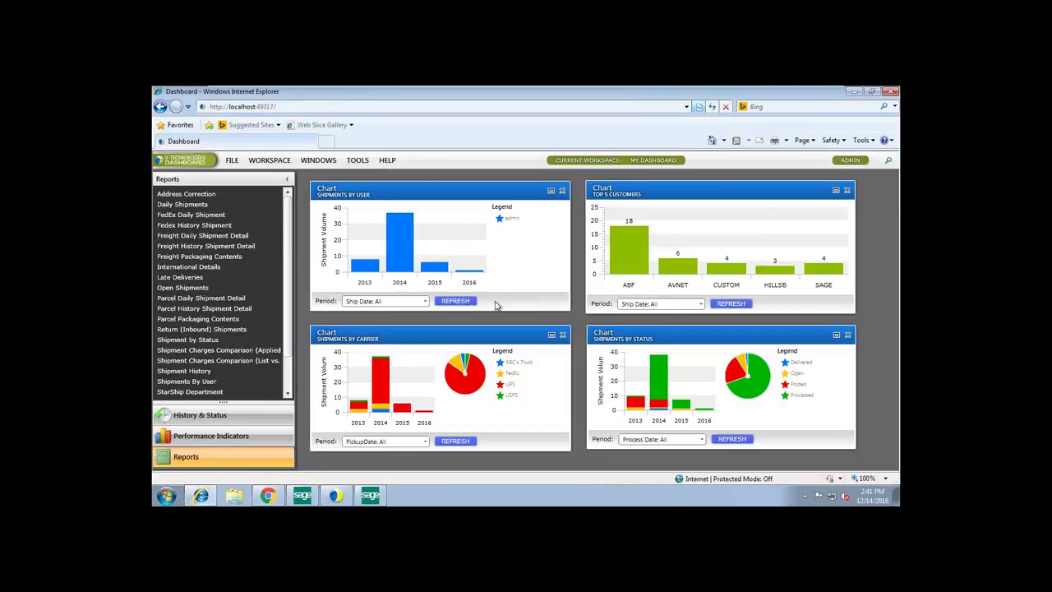
{"action": "left_click", "coordinate": [247, 439]}
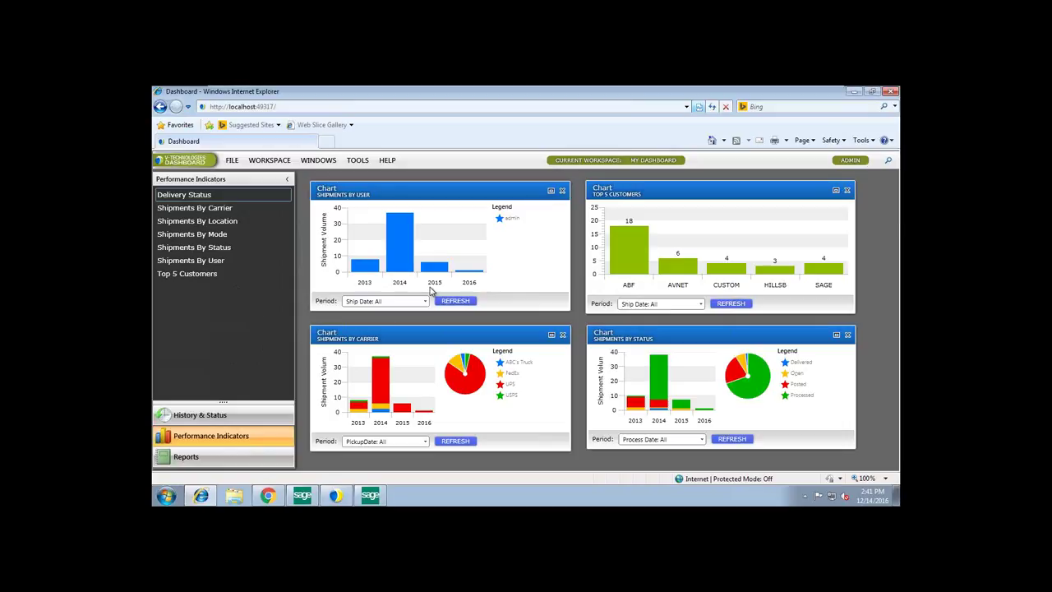
{"action": "mouse_move", "coordinate": [384, 383]}
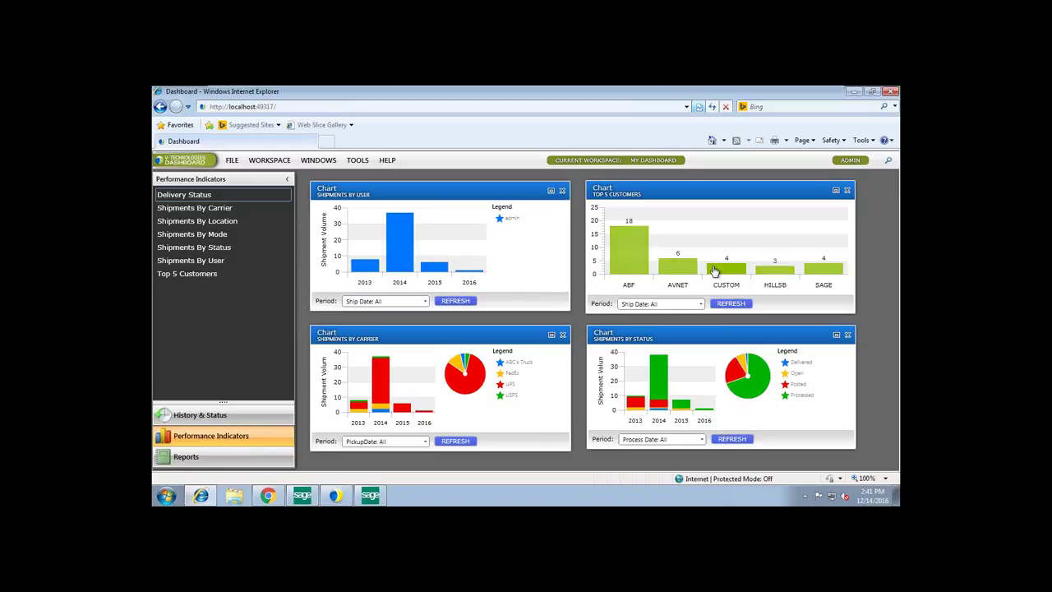
{"action": "left_click", "coordinate": [631, 254]}
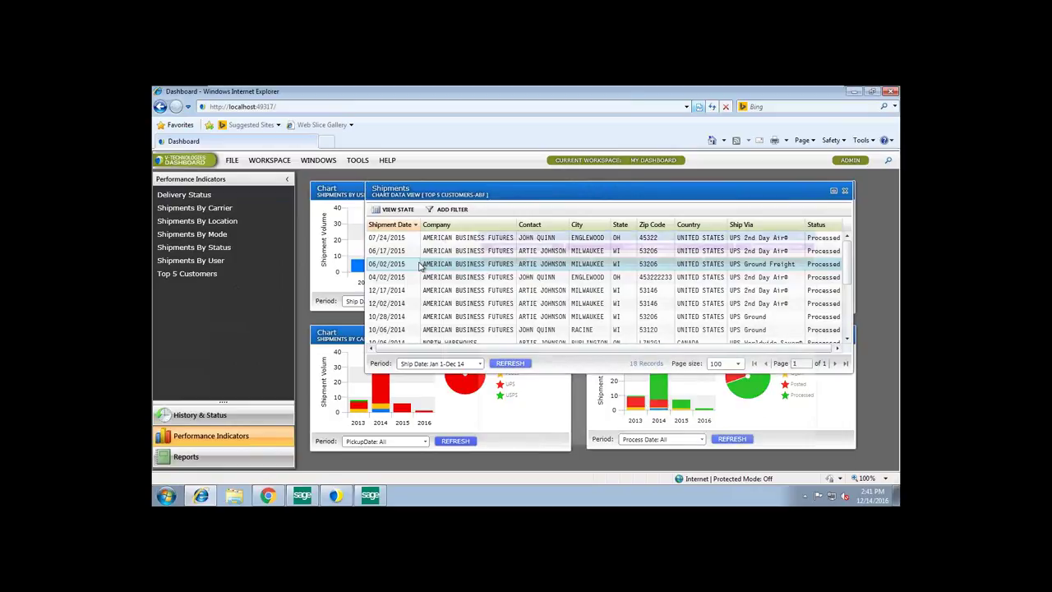
{"action": "double_click", "coordinate": [420, 264]}
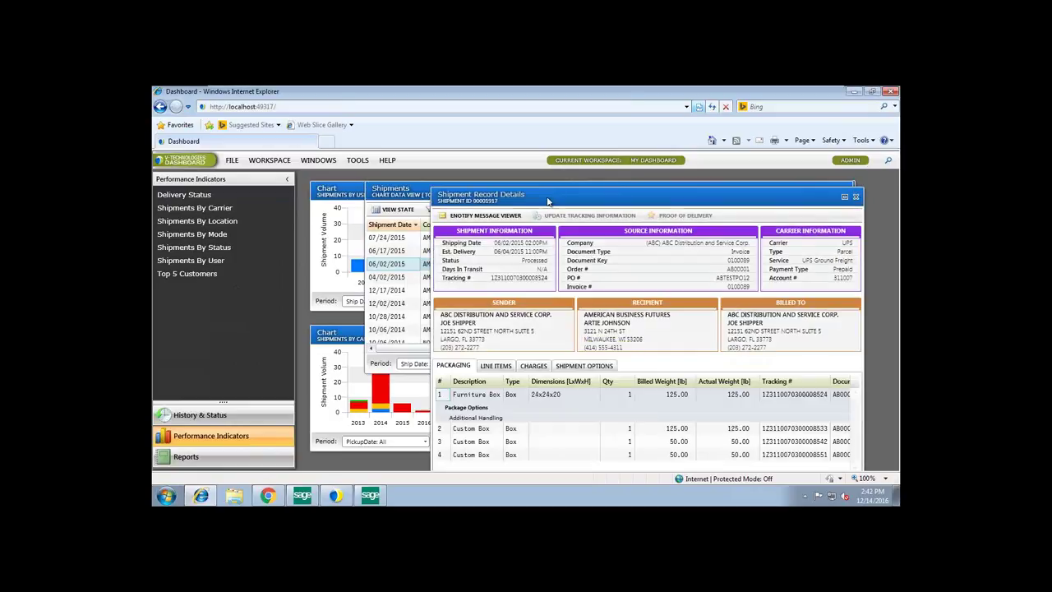
{"action": "left_click_drag", "start_coordinate": [555, 201], "coordinate": [396, 187]}
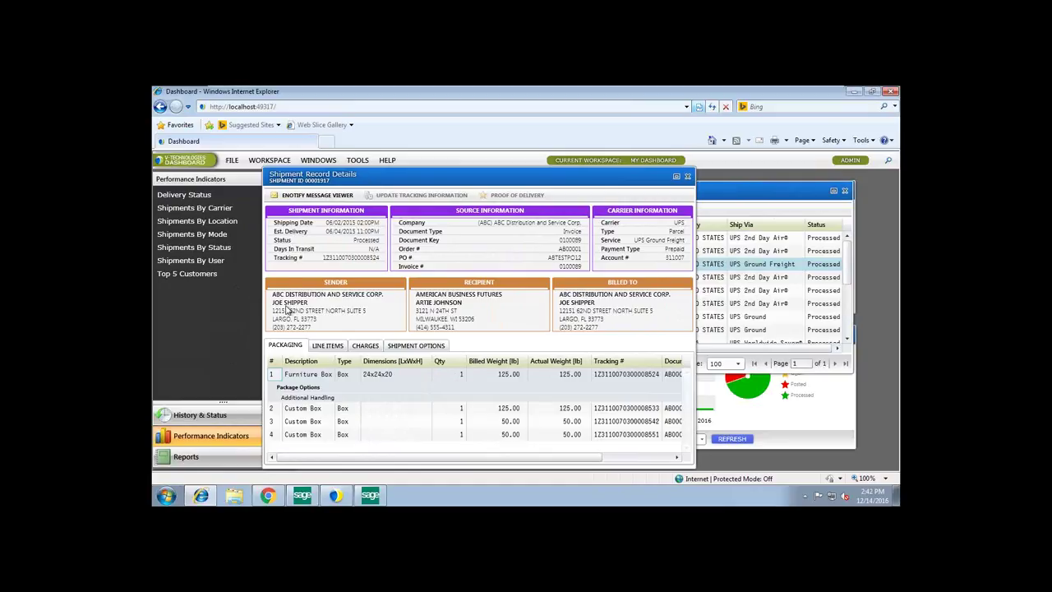
{"action": "left_click", "coordinate": [688, 179]}
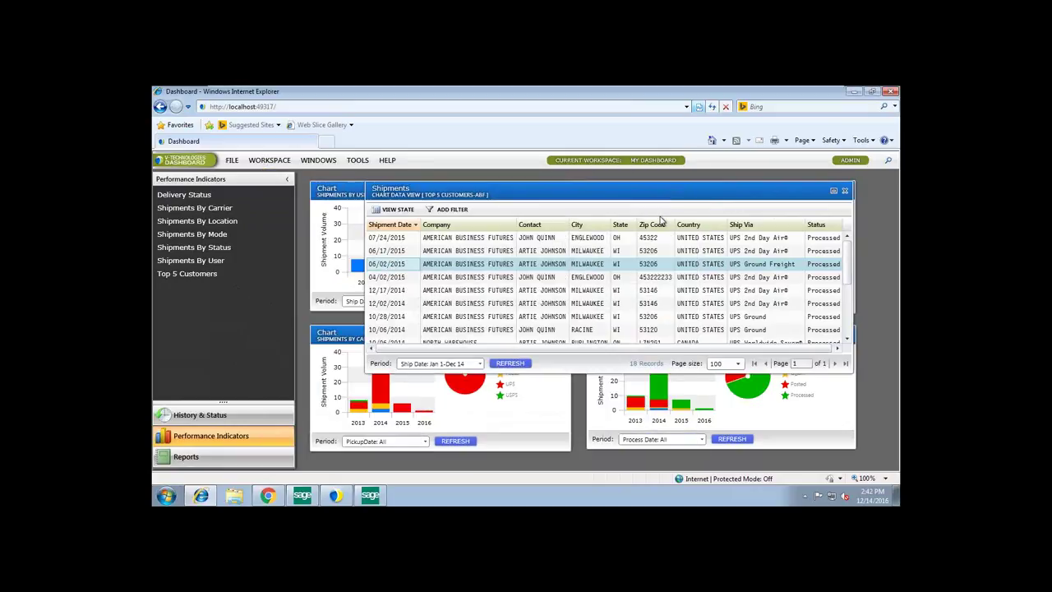
{"action": "left_click_drag", "start_coordinate": [847, 190], "coordinate": [810, 191]}
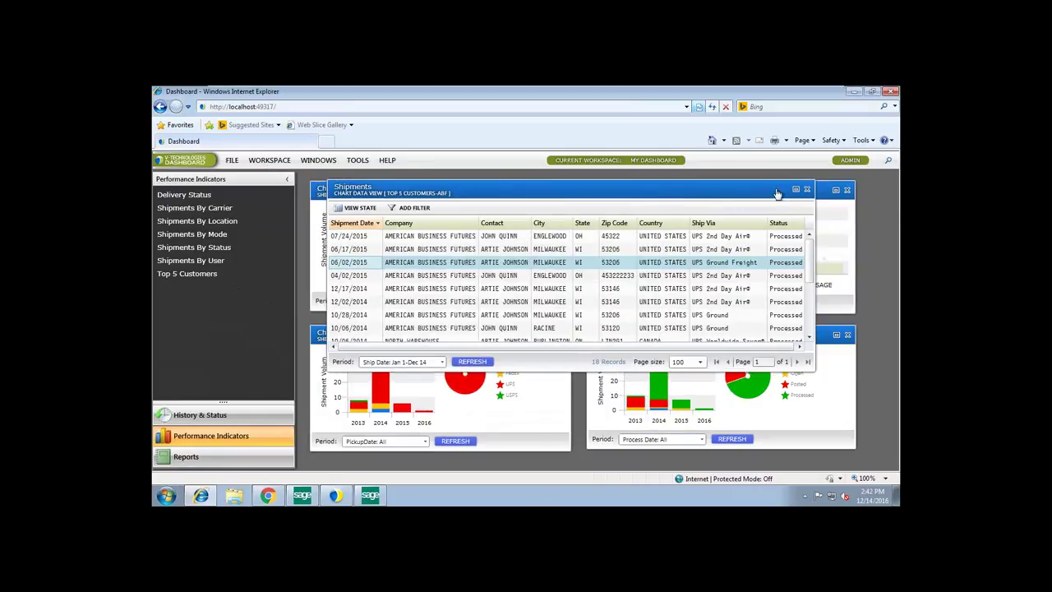
{"action": "left_click", "coordinate": [807, 190]}
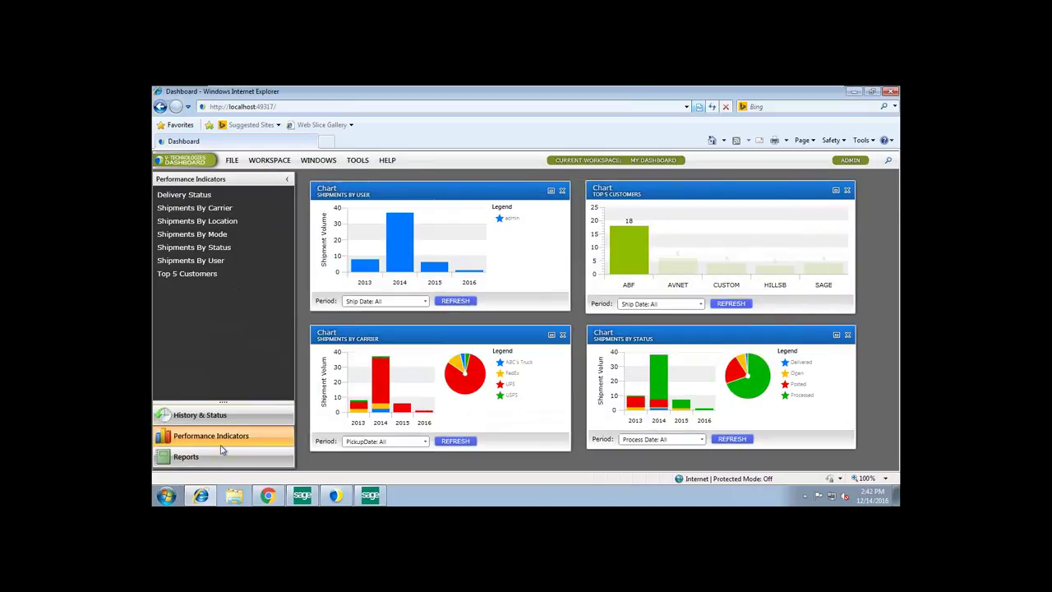
- Browse the dashboard's Reports list, then minimize the dashboard window
{"action": "left_click", "coordinate": [195, 461]}
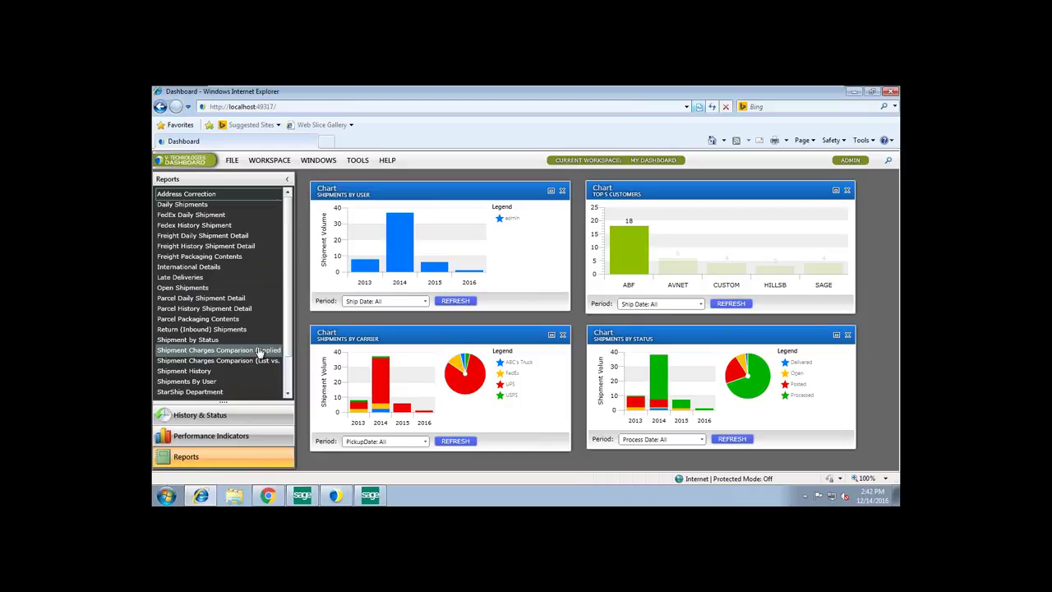
{"action": "left_click", "coordinate": [259, 351]}
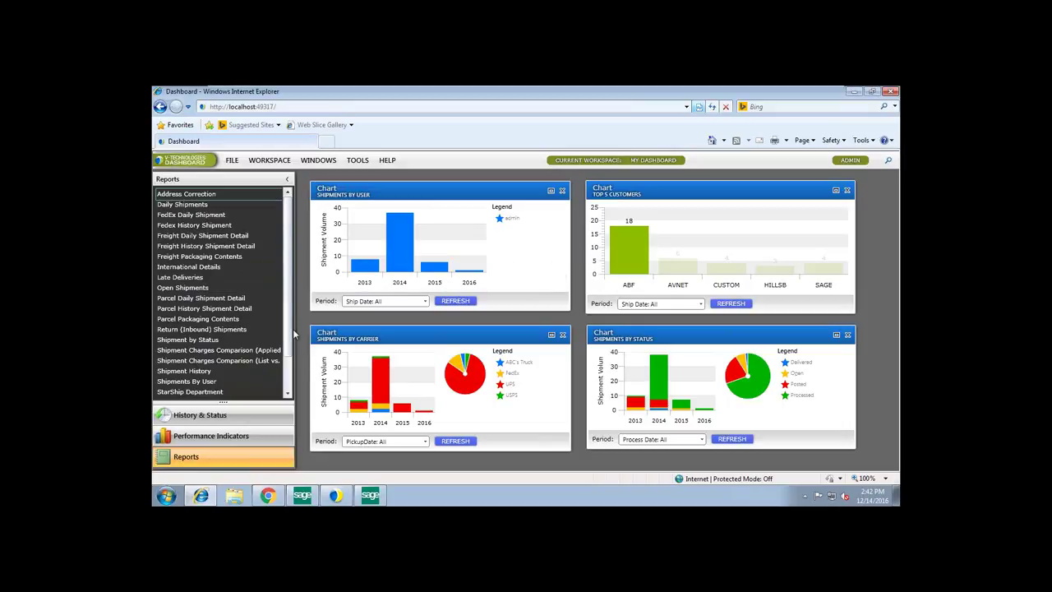
{"action": "left_click", "coordinate": [855, 91]}
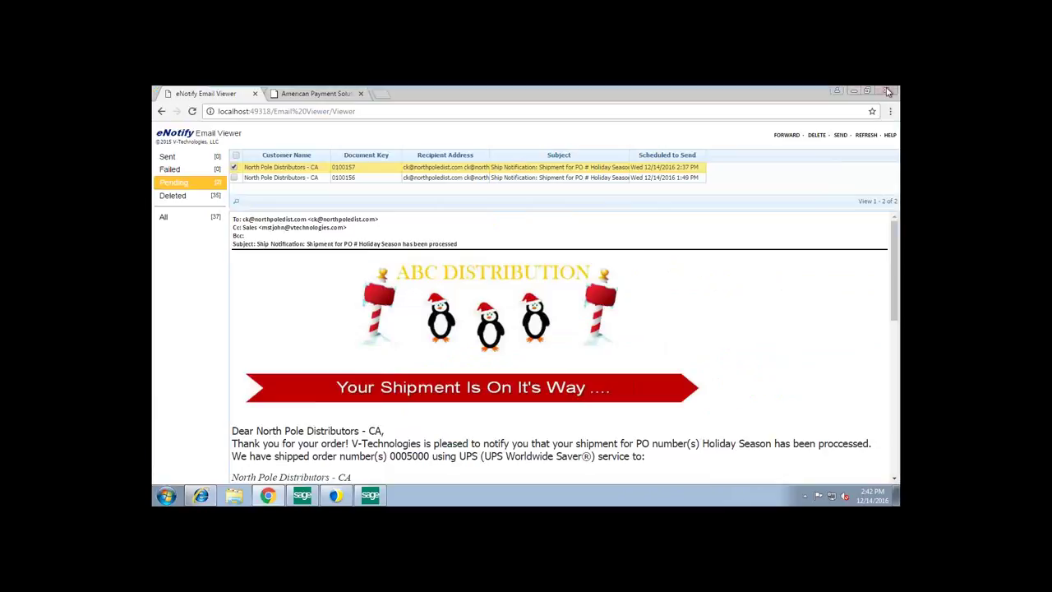
- Minimize the eNotify browser and StarShip Parcel, and toggle VMware full screen off and on
{"action": "left_click", "coordinate": [855, 92]}
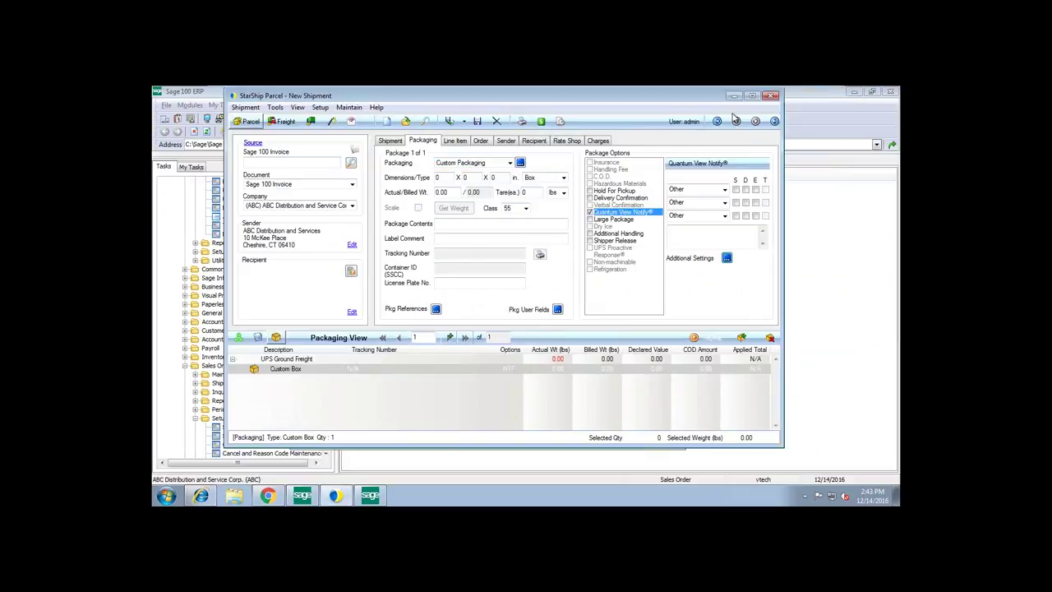
{"action": "left_click", "coordinate": [734, 95]}
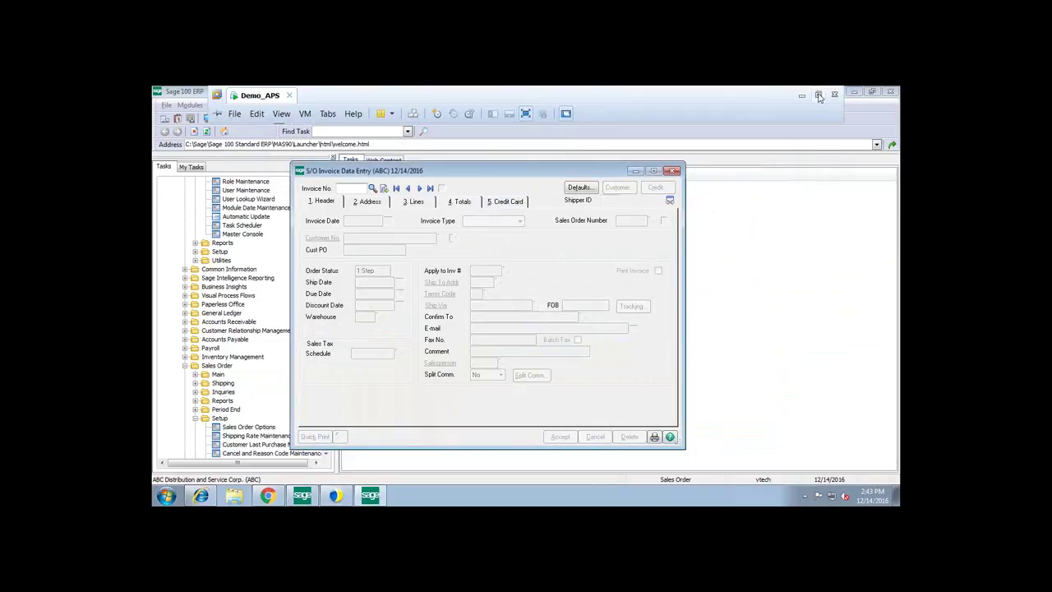
{"action": "left_click", "coordinate": [820, 97]}
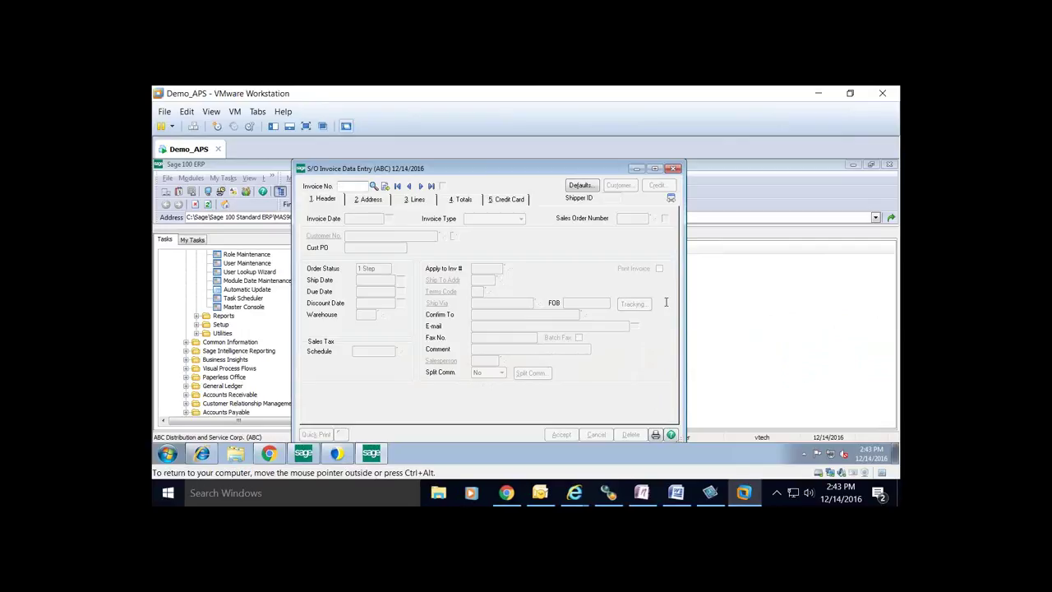
{"action": "left_click", "coordinate": [305, 126]}
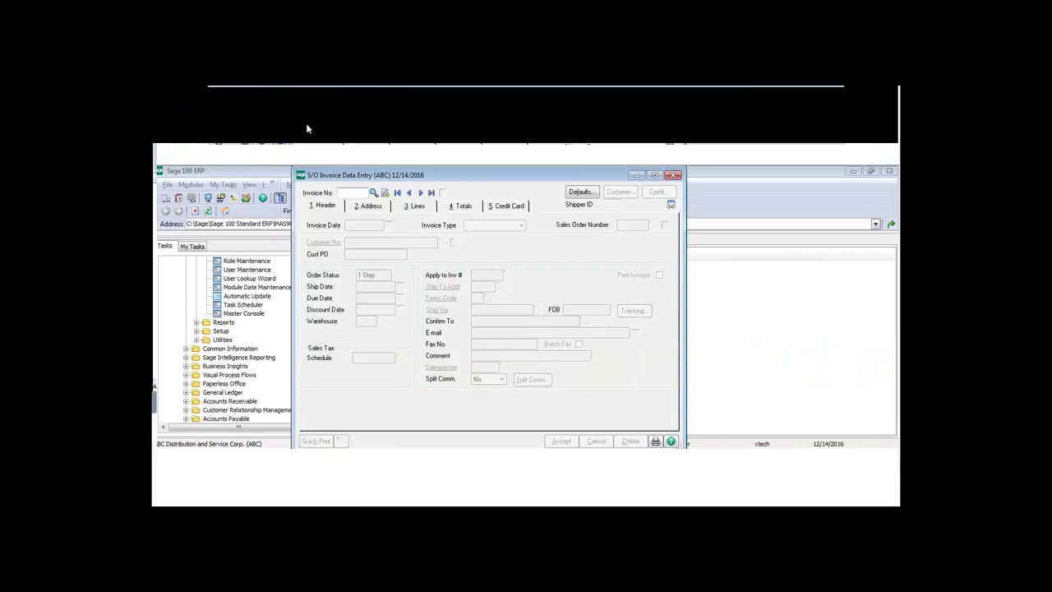
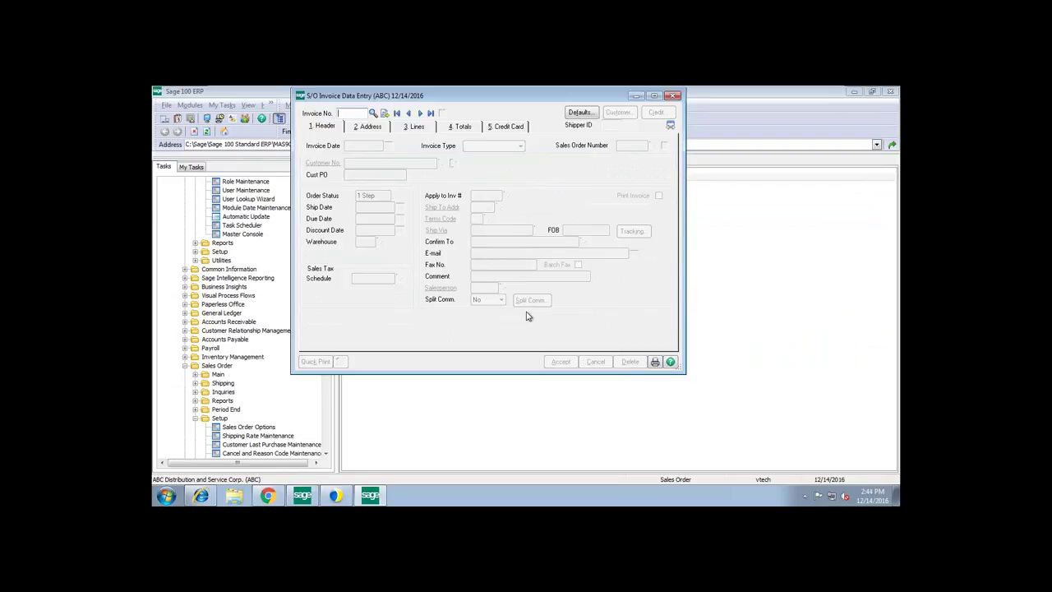
- Close the StarShip Parcel shipment window and nudge the S/O Invoice Data Entry window down slightly
{"action": "mouse_move", "coordinate": [341, 496]}
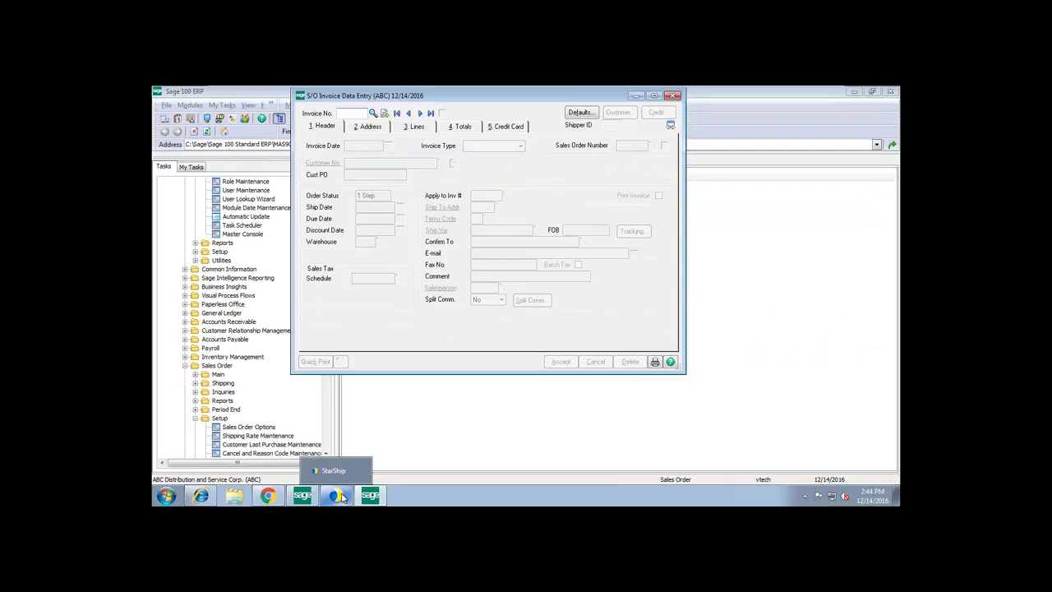
{"action": "left_click", "coordinate": [345, 417]}
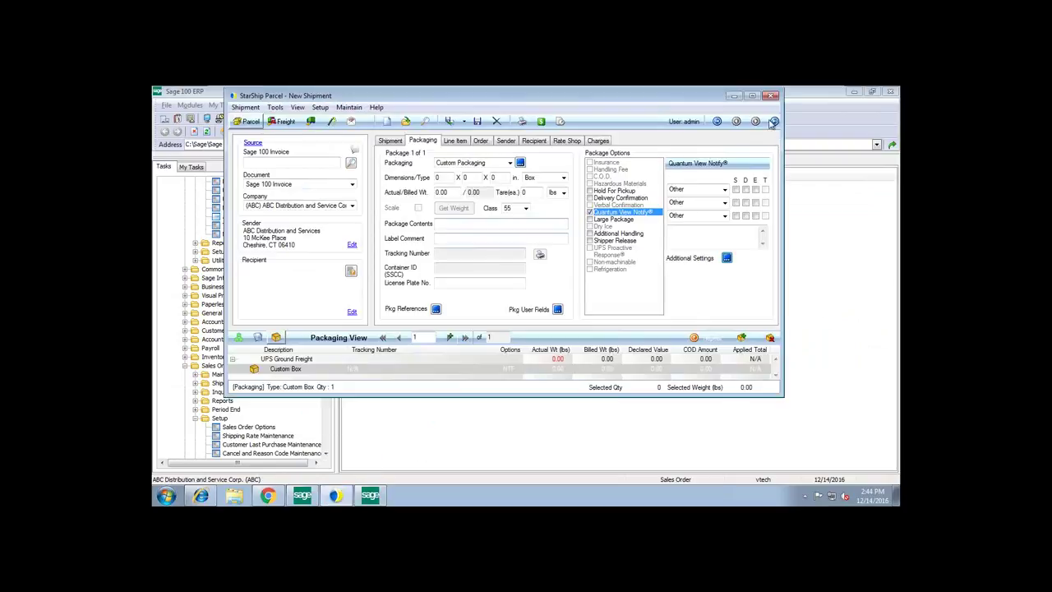
{"action": "left_click", "coordinate": [773, 98]}
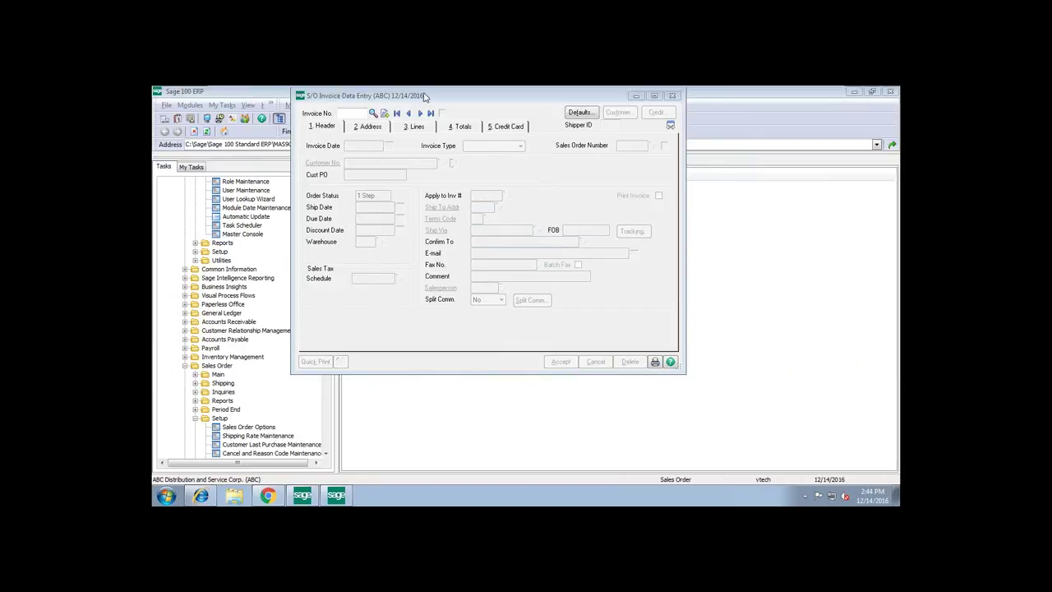
{"action": "left_click_drag", "start_coordinate": [428, 99], "coordinate": [429, 105]}
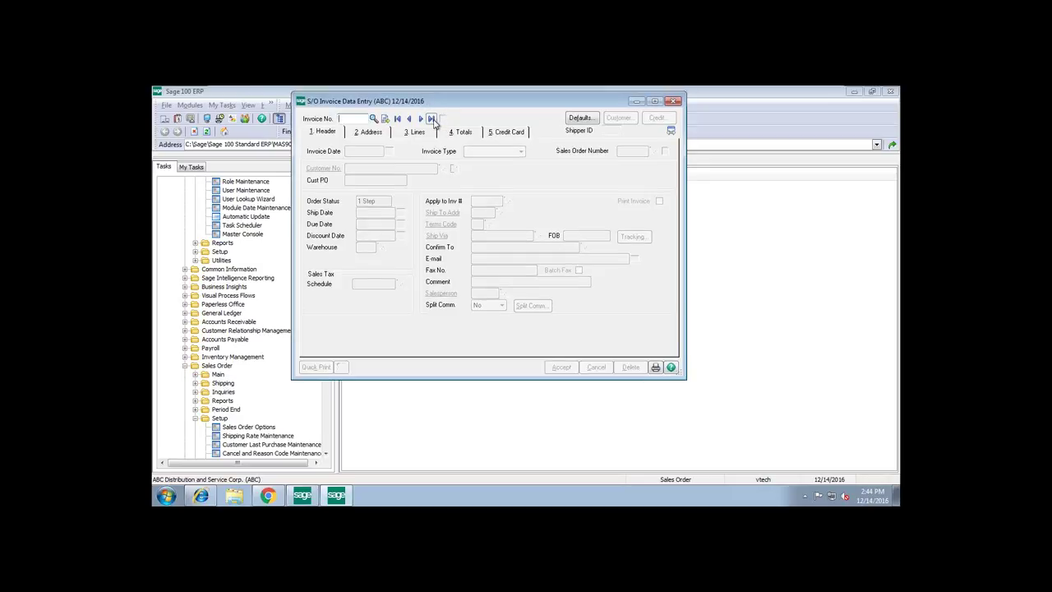
- Create invoice 0100158 from sales order 0005001 and review its totals and VISA credit card payment
{"action": "left_click", "coordinate": [385, 118]}
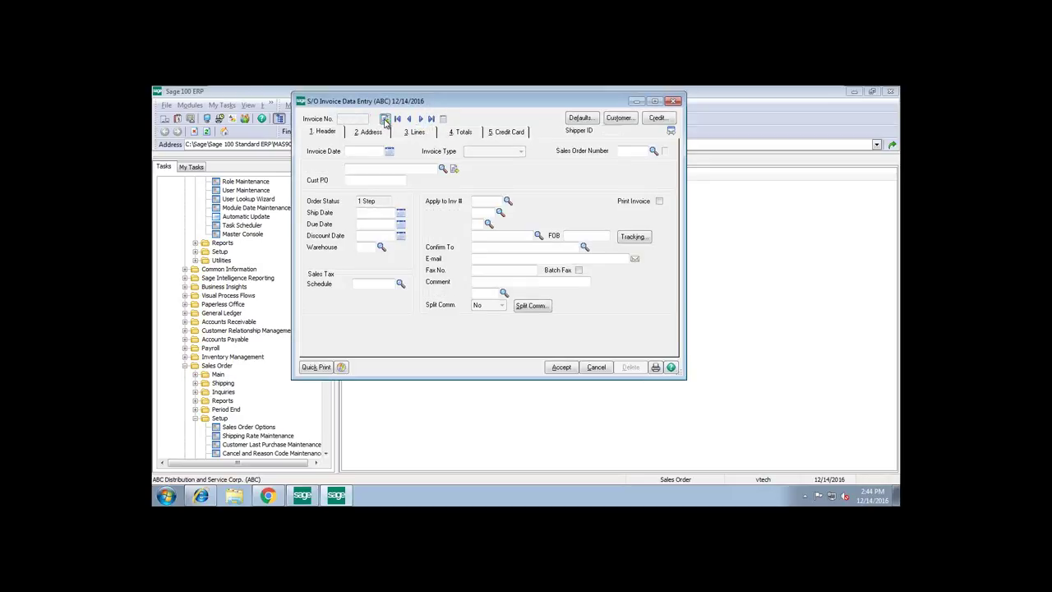
{"action": "left_click", "coordinate": [653, 150]}
{"action": "scroll", "coordinate": [534, 247], "scroll_direction": "down", "scroll_amount": 8}
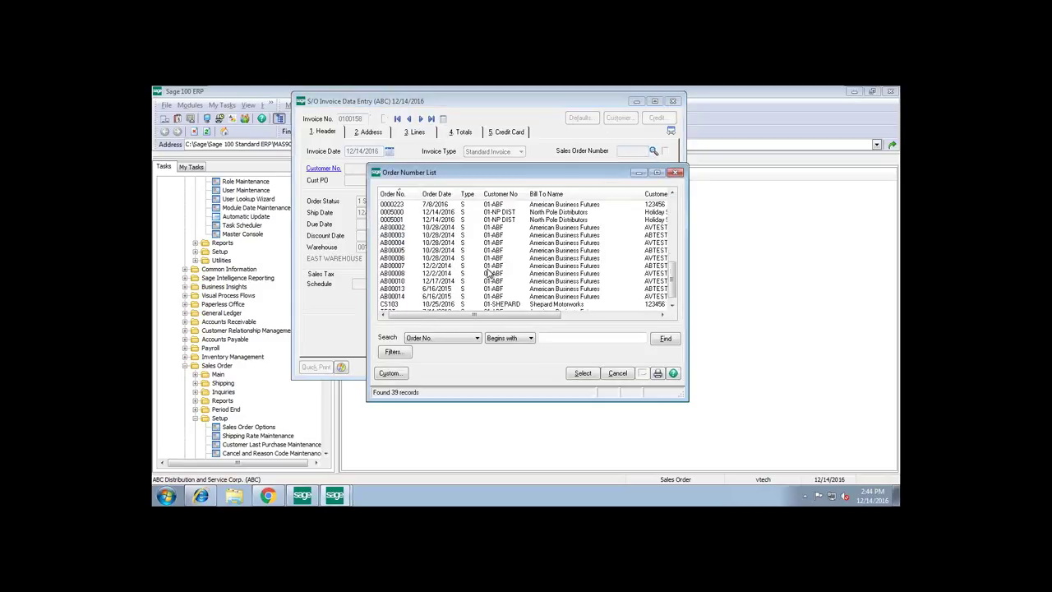
{"action": "double_click", "coordinate": [403, 219]}
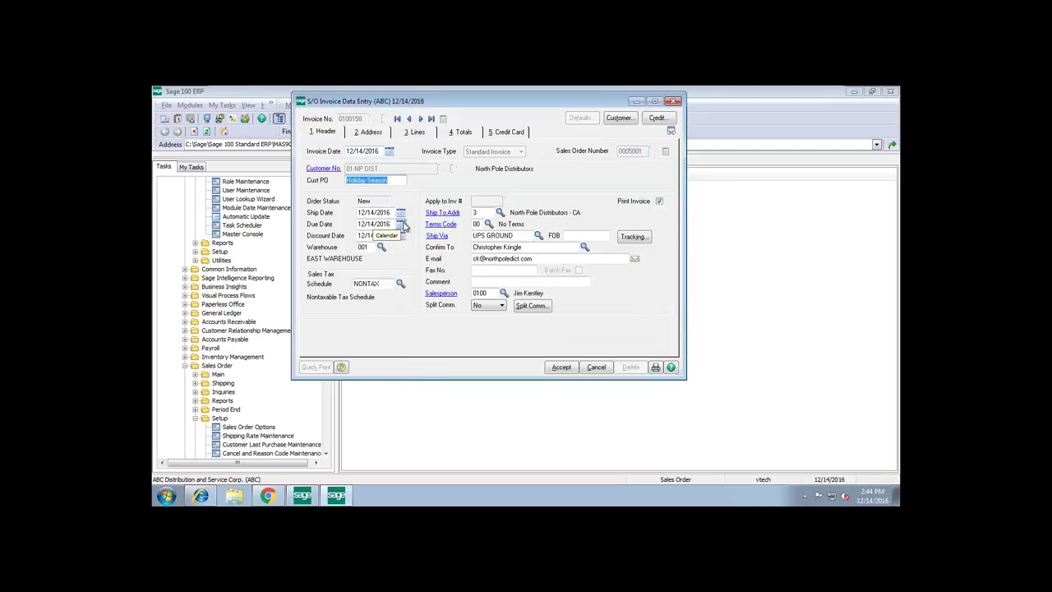
{"action": "left_click", "coordinate": [459, 133]}
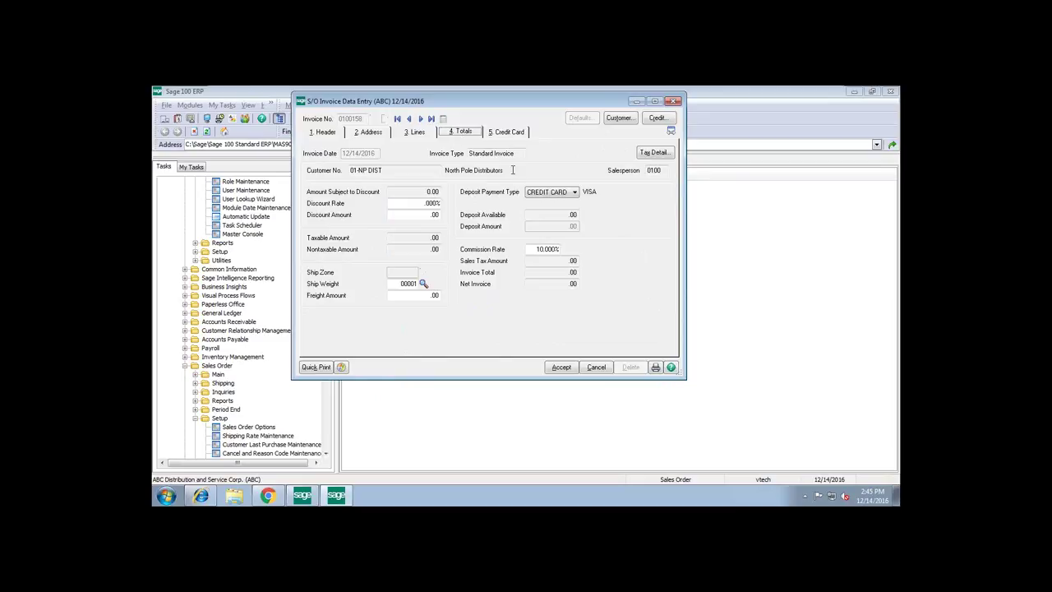
{"action": "left_click", "coordinate": [504, 133]}
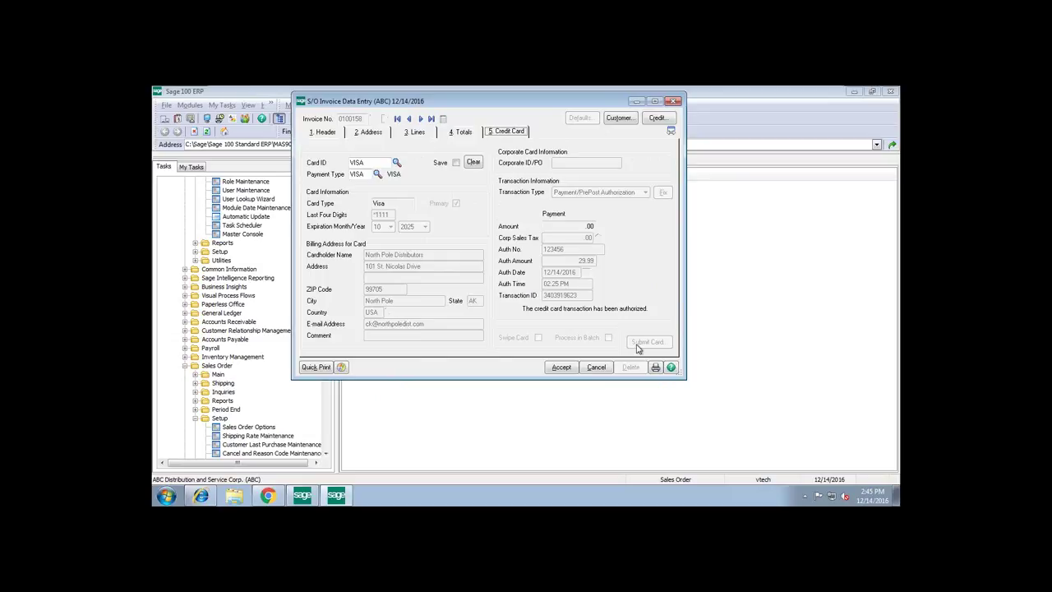
- Save the invoice with the complete order shipped as one 29.99 SHOPKINS line, then start printing
{"action": "left_click", "coordinate": [655, 367]}
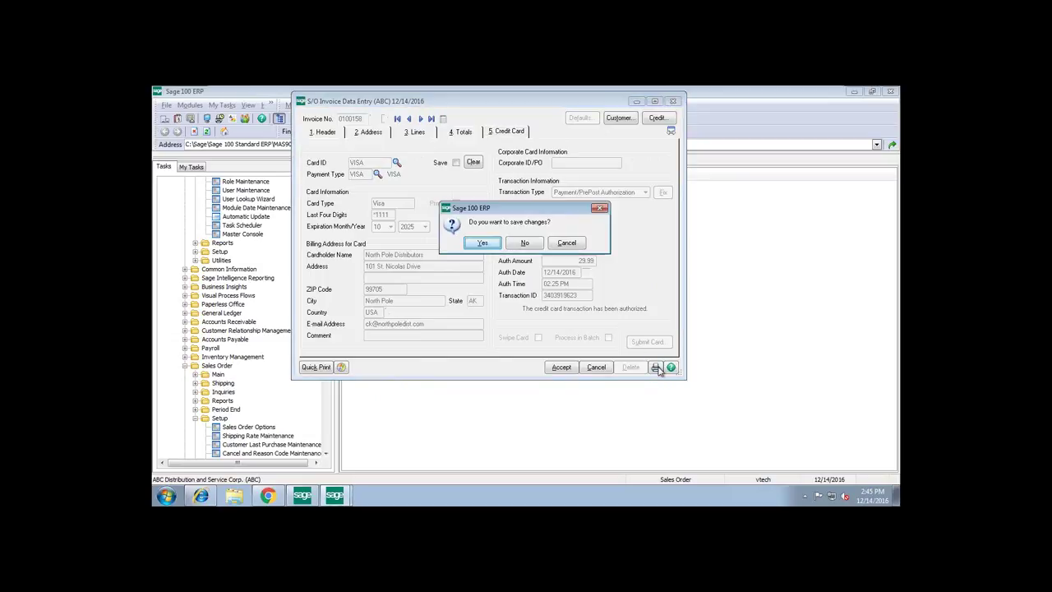
{"action": "left_click", "coordinate": [481, 243]}
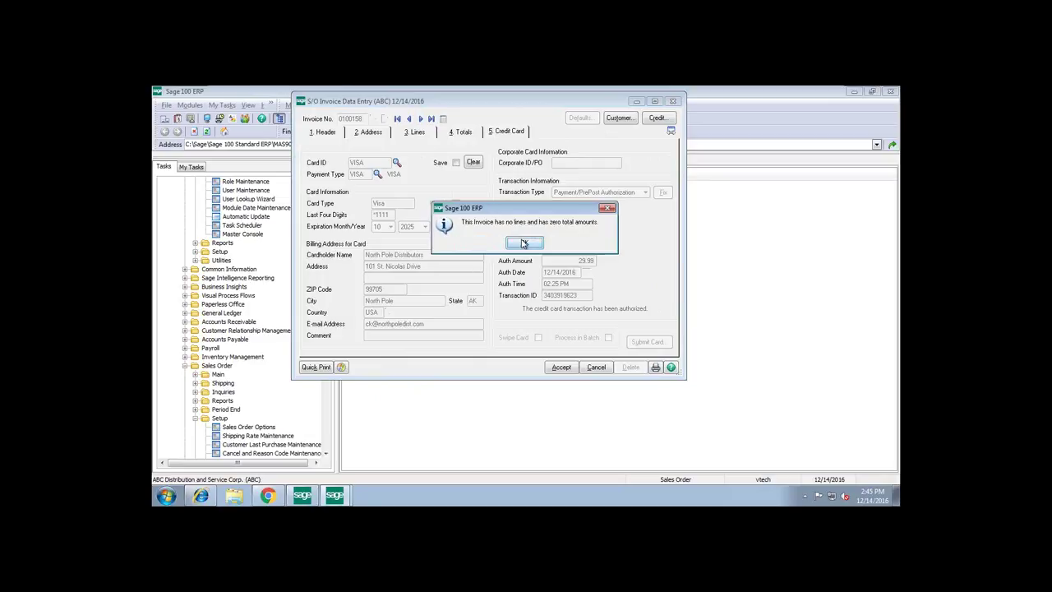
{"action": "left_click", "coordinate": [522, 243]}
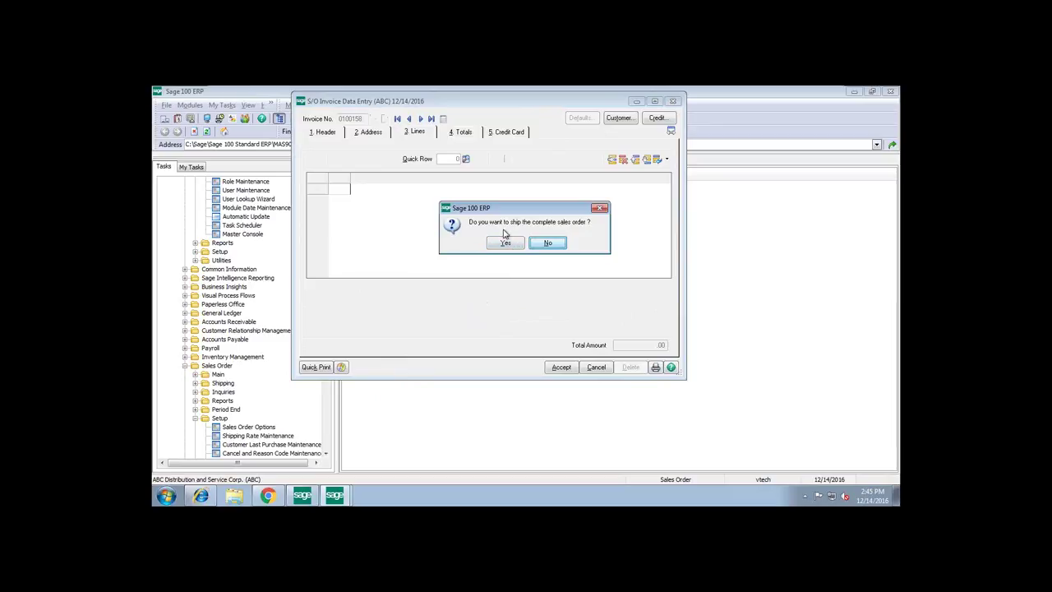
{"action": "left_click", "coordinate": [503, 244]}
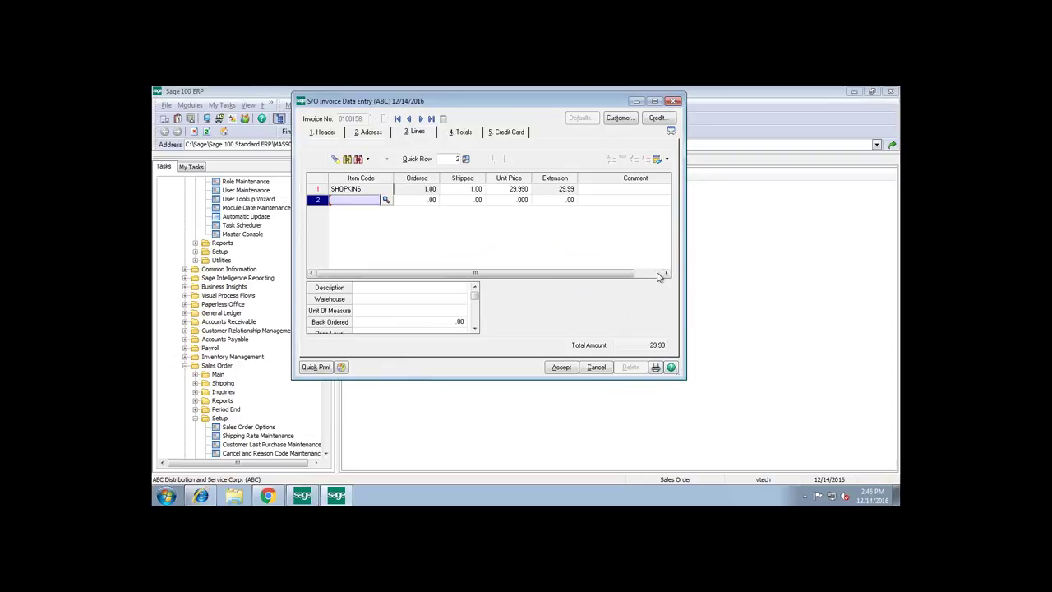
{"action": "left_click", "coordinate": [656, 369]}
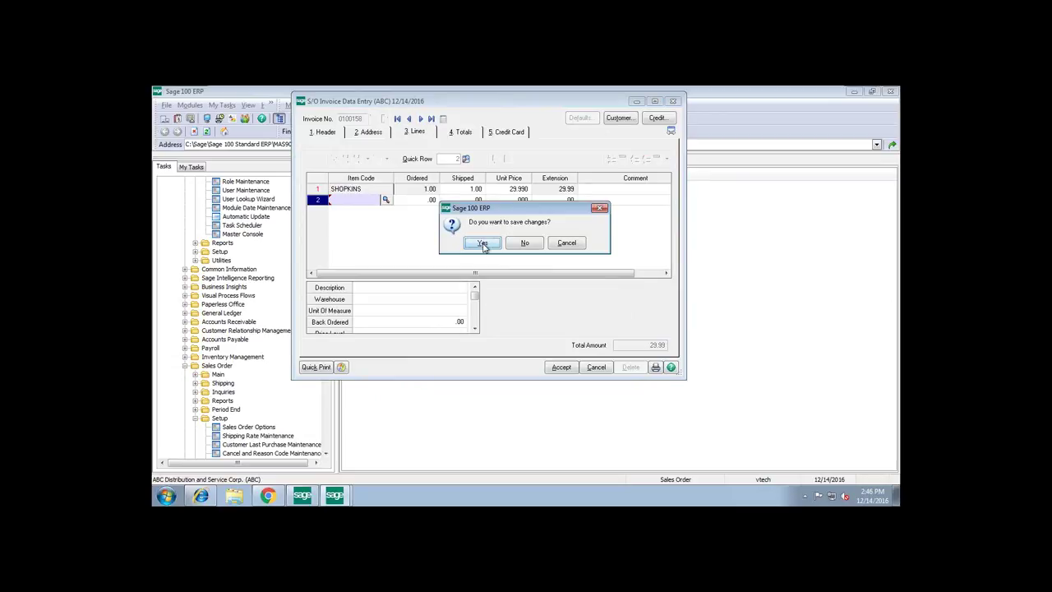
{"action": "left_click", "coordinate": [482, 244]}
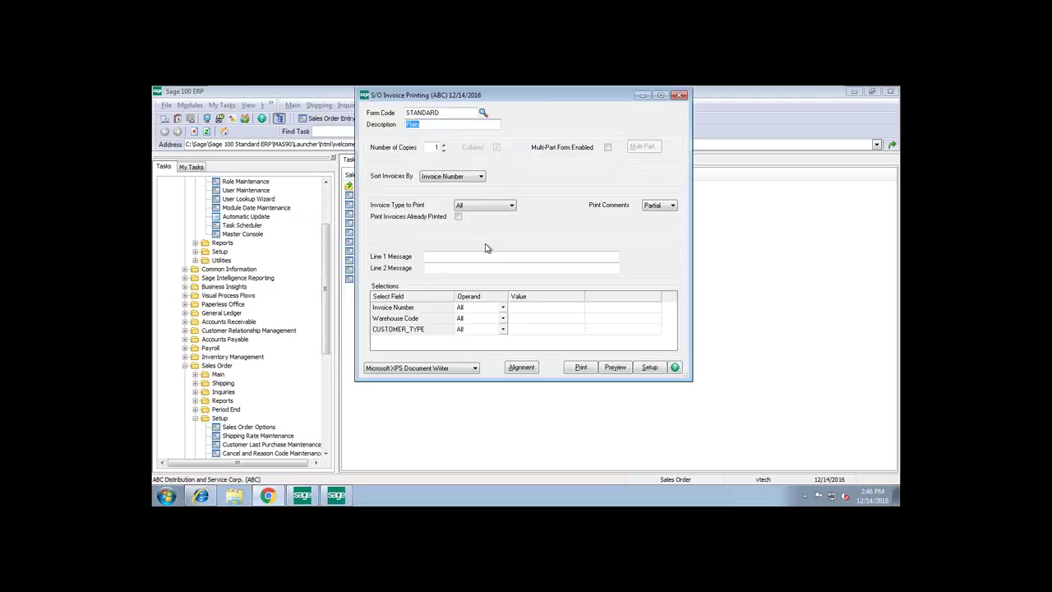
- Preview the STANDARD-form invoice, then confirm printing the Daily Sales Order Sales Journal
{"action": "left_click", "coordinate": [622, 372]}
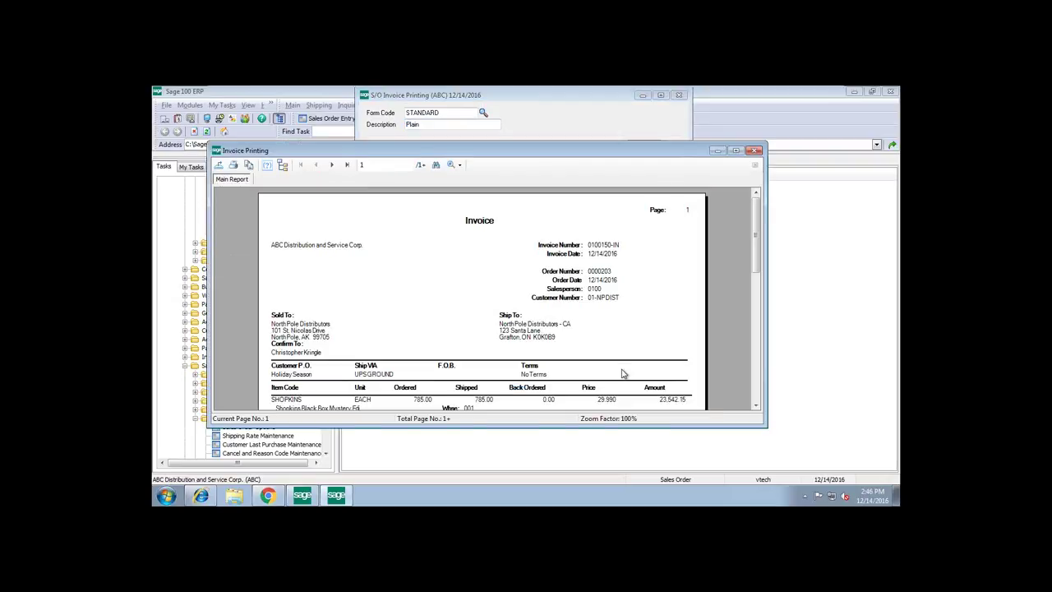
{"action": "left_click", "coordinate": [754, 152]}
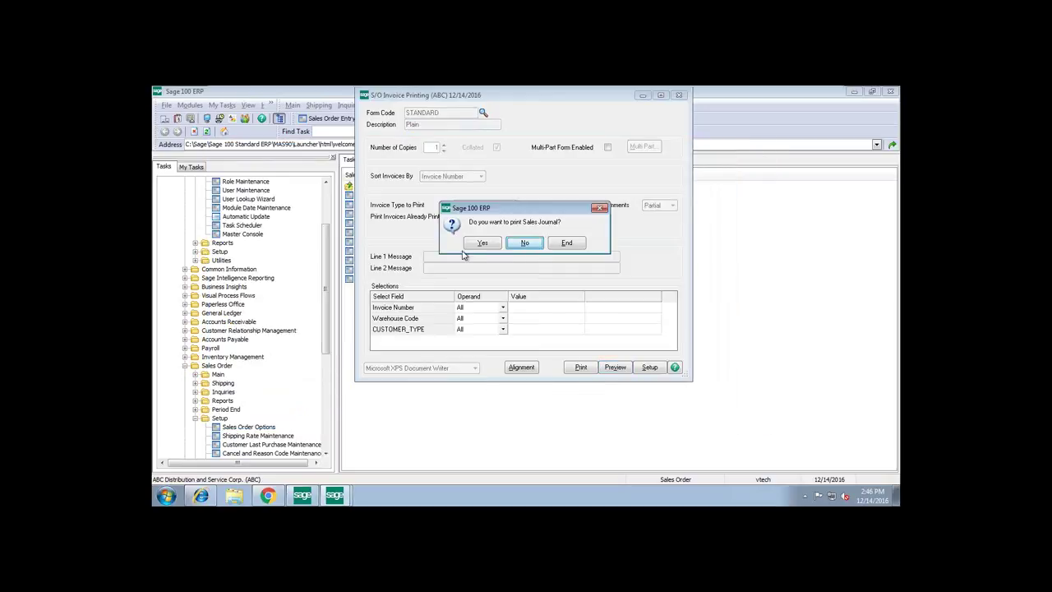
{"action": "left_click", "coordinate": [483, 244]}
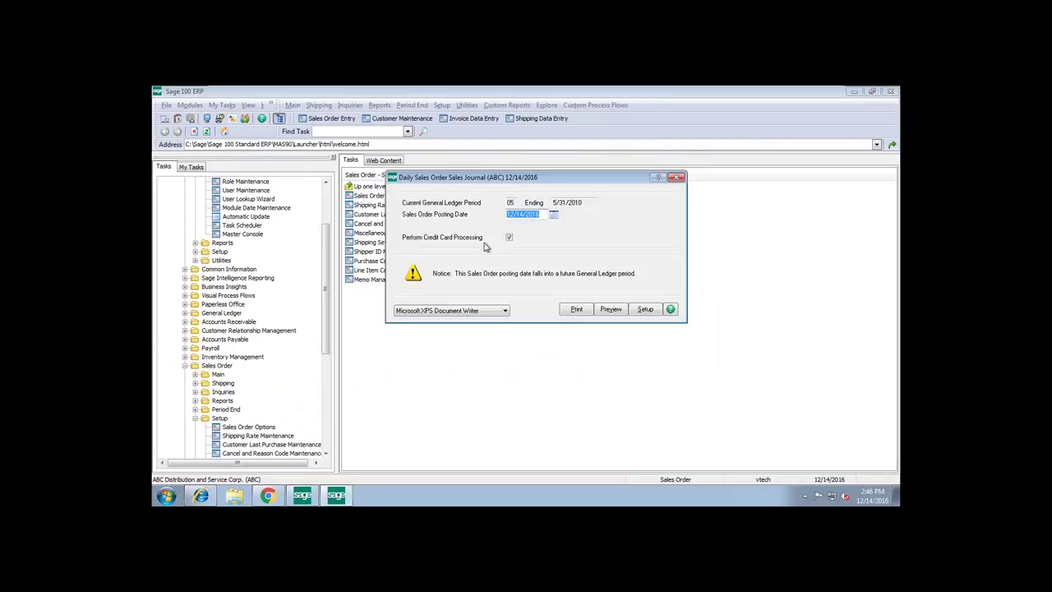
- Preview the sales journal and deposit recap, then post the journal update and answer the register prompt
{"action": "left_click", "coordinate": [618, 313]}
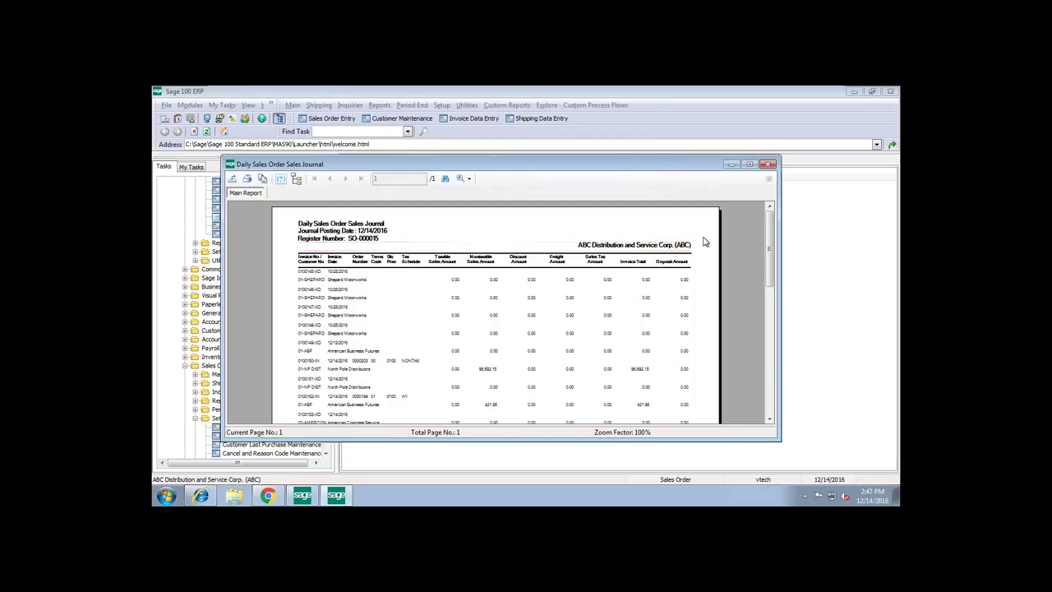
{"action": "left_click", "coordinate": [769, 164]}
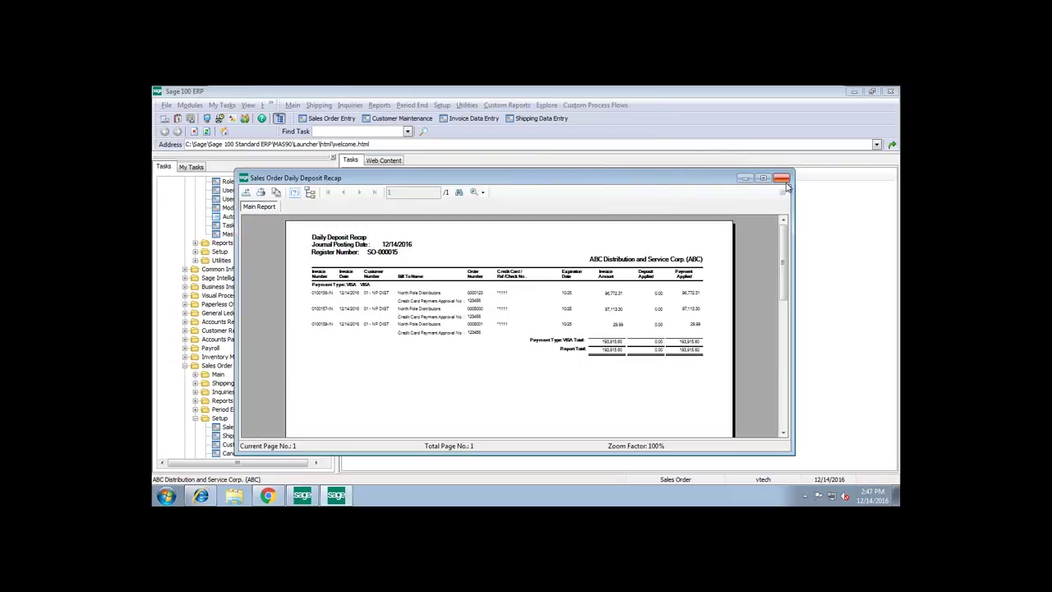
{"action": "left_click", "coordinate": [783, 180]}
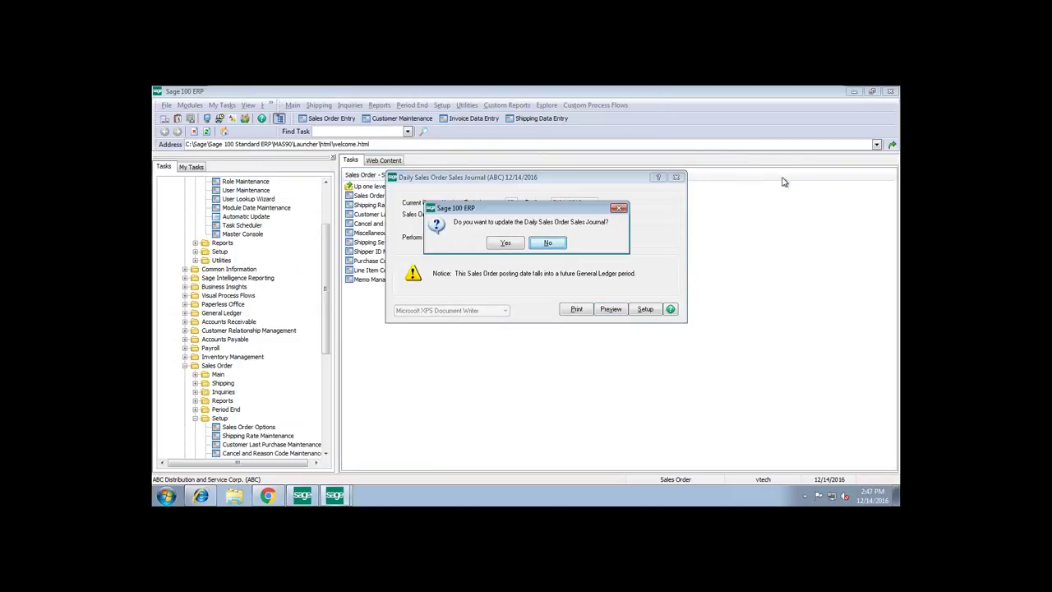
{"action": "left_click", "coordinate": [508, 243]}
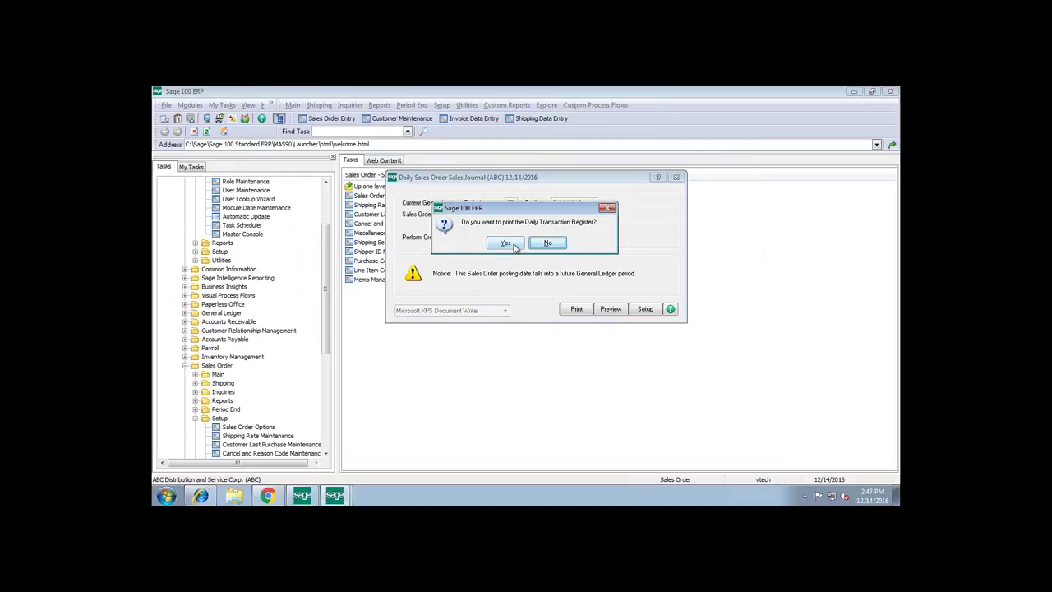
{"action": "left_click", "coordinate": [513, 245]}
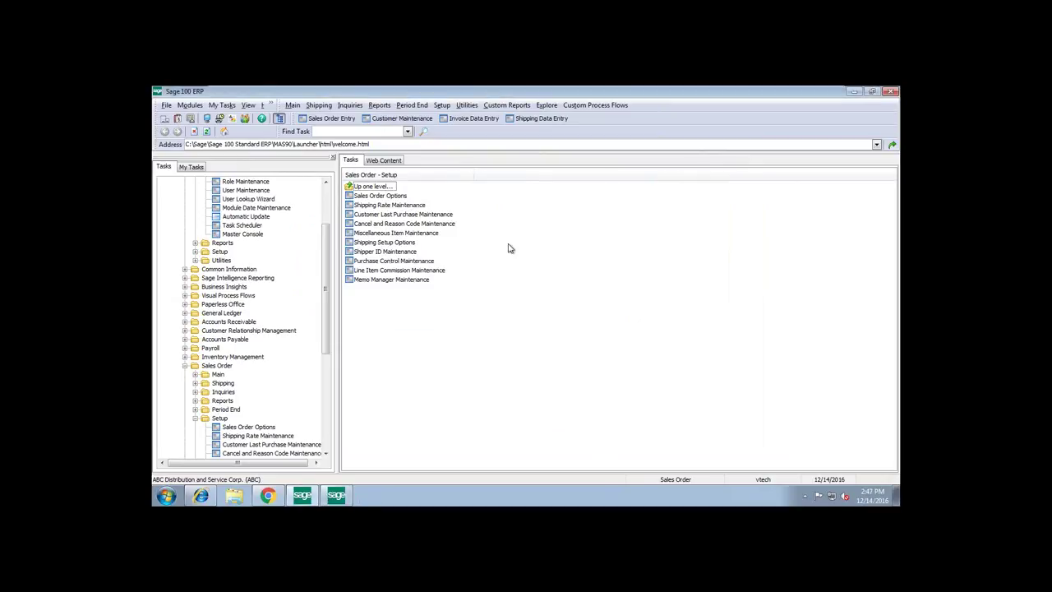